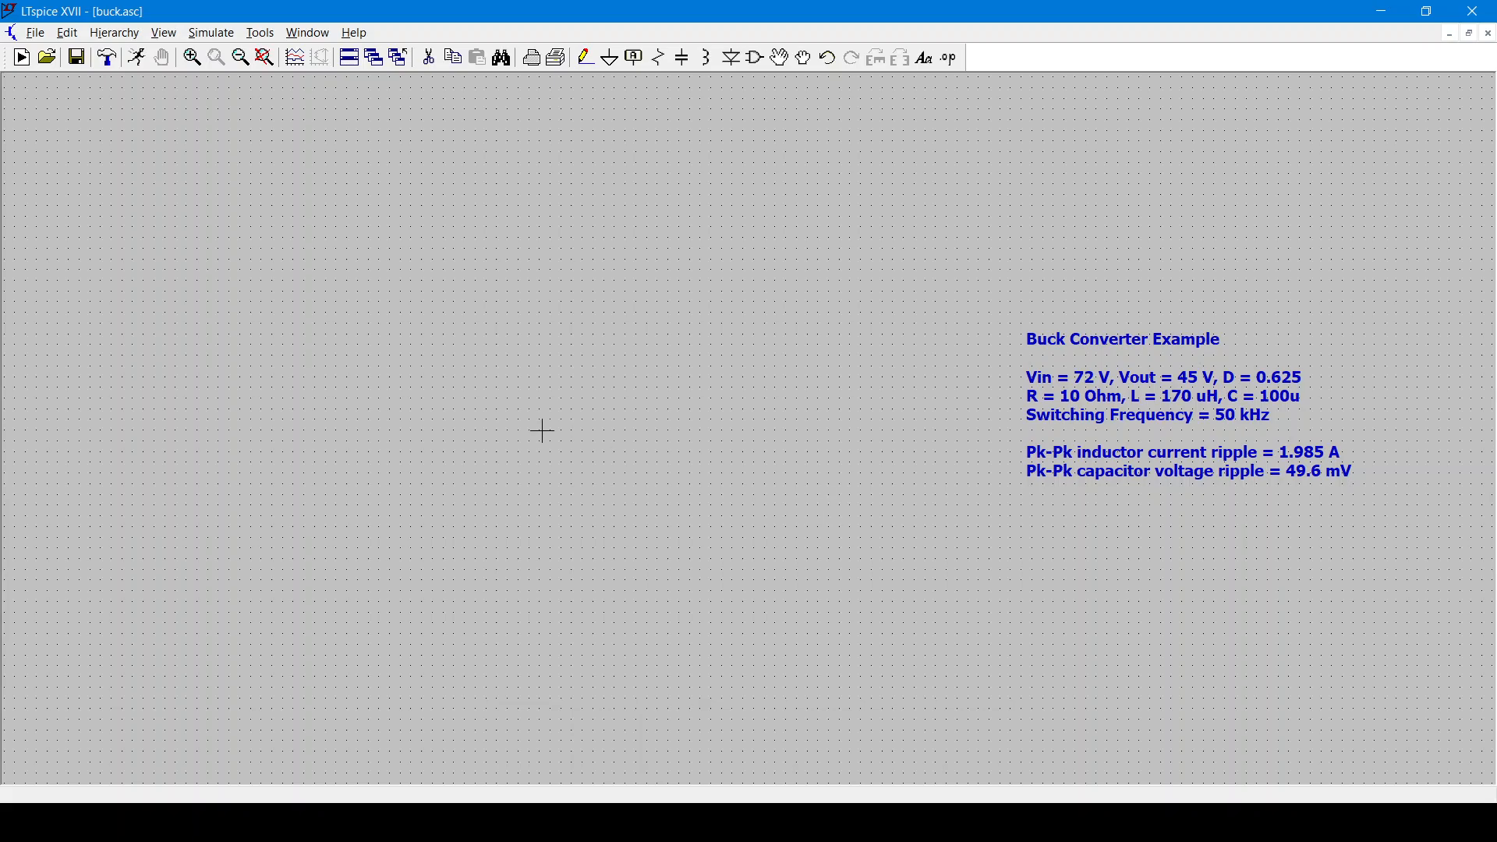
# - Place a voltage source in the left part of the empty schematic area
pyautogui.press('v')
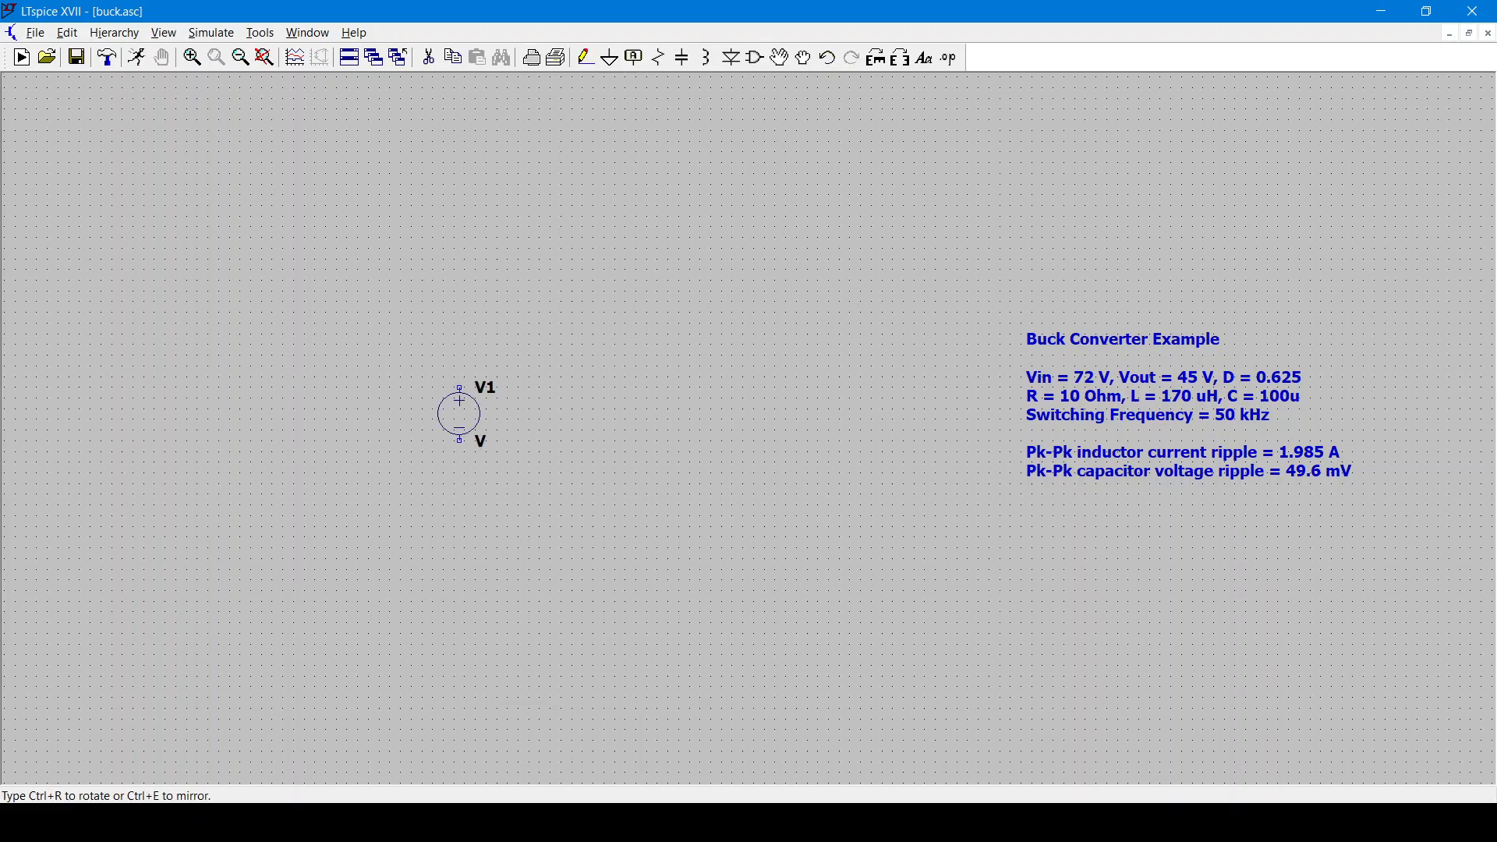
pyautogui.click(218, 390)
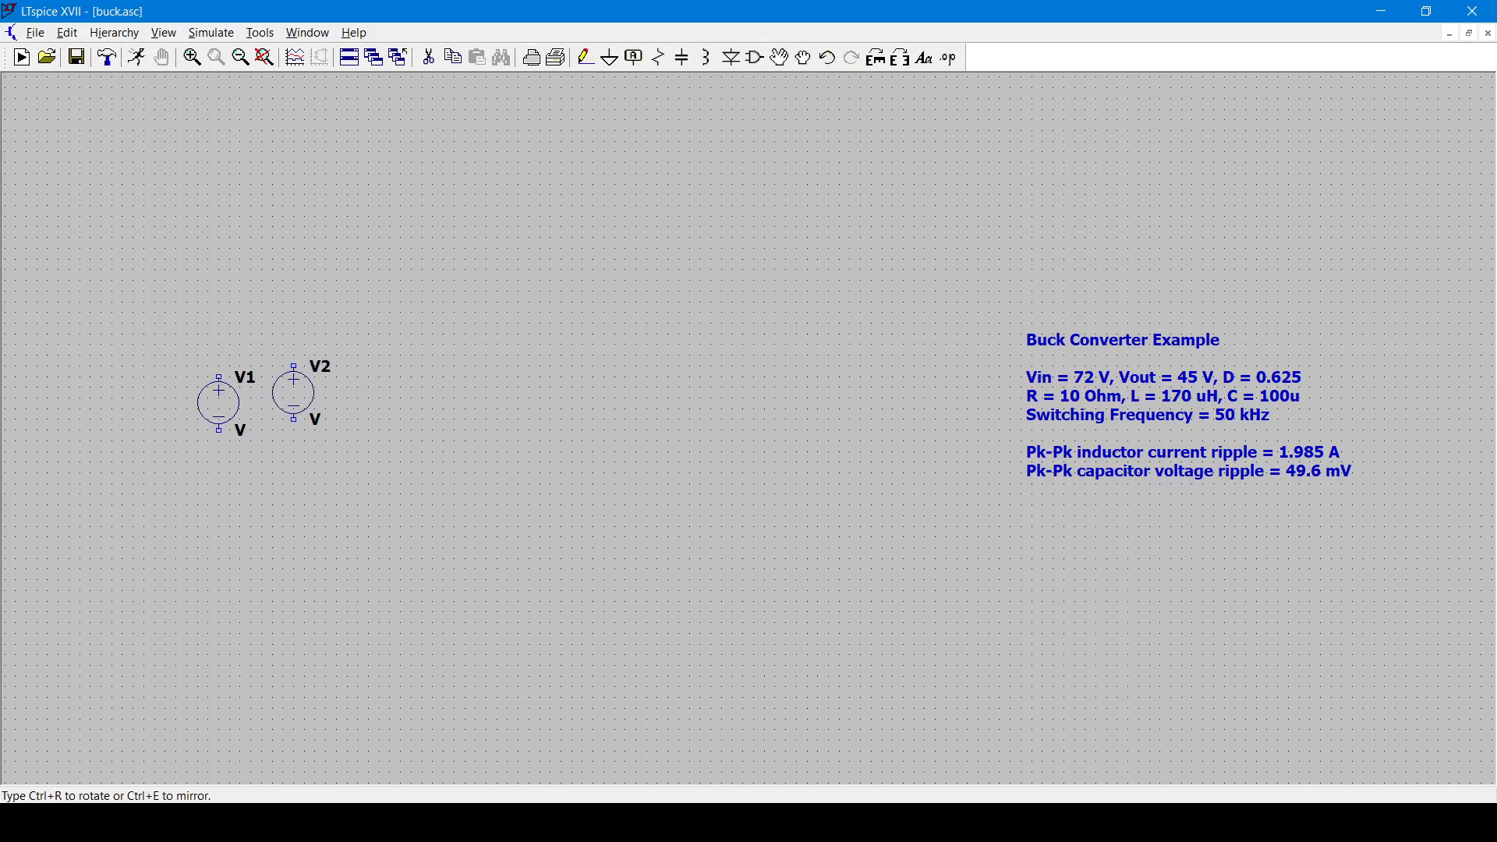
pyautogui.press('Escape')
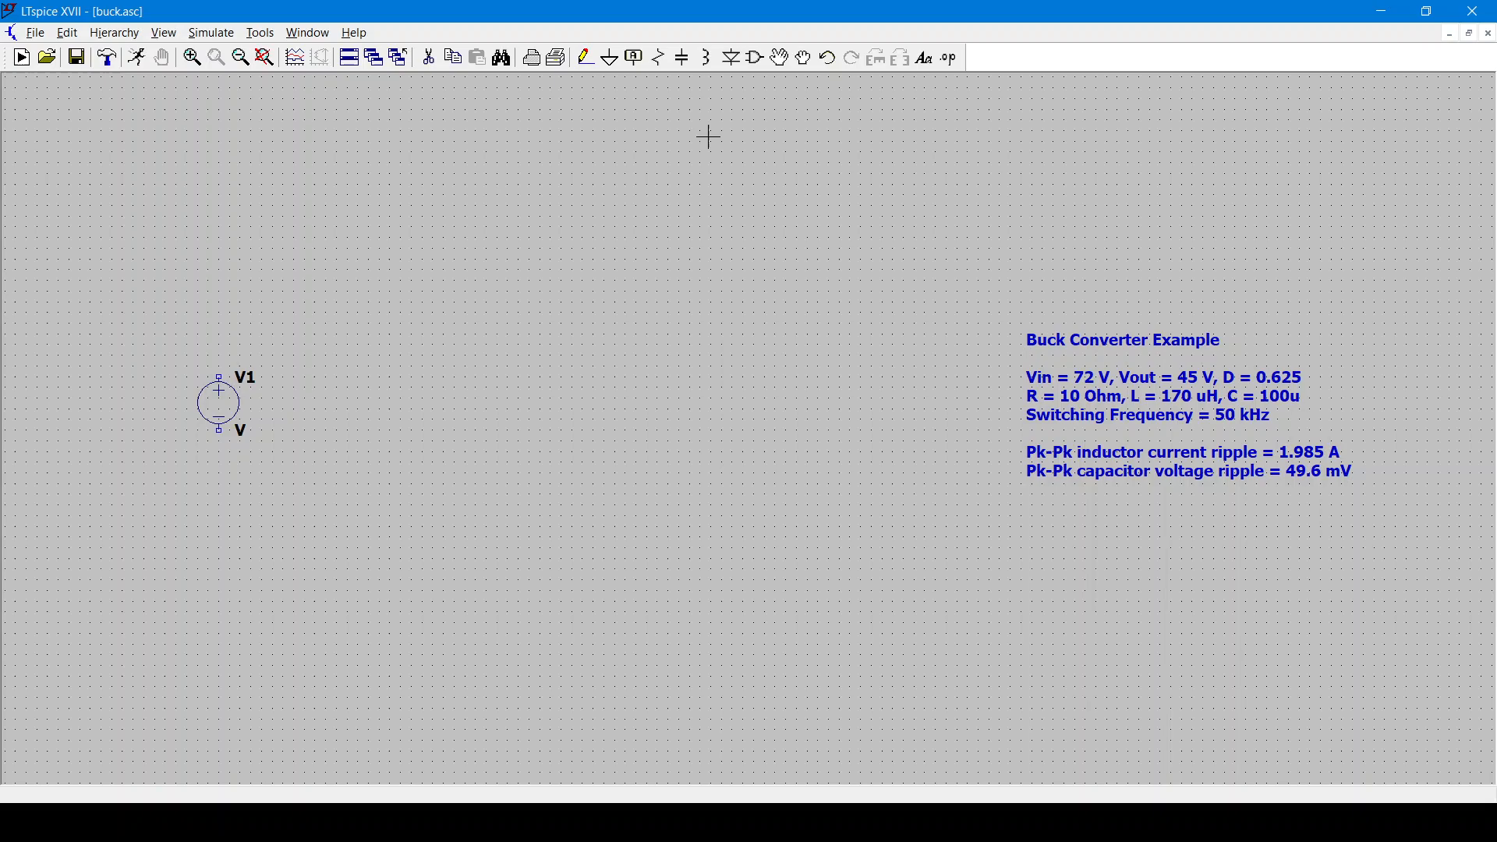
# - Place an nmos transistor above and to the right of the voltage source, rotated horizontally with its gate facing down
pyautogui.click(755, 57)
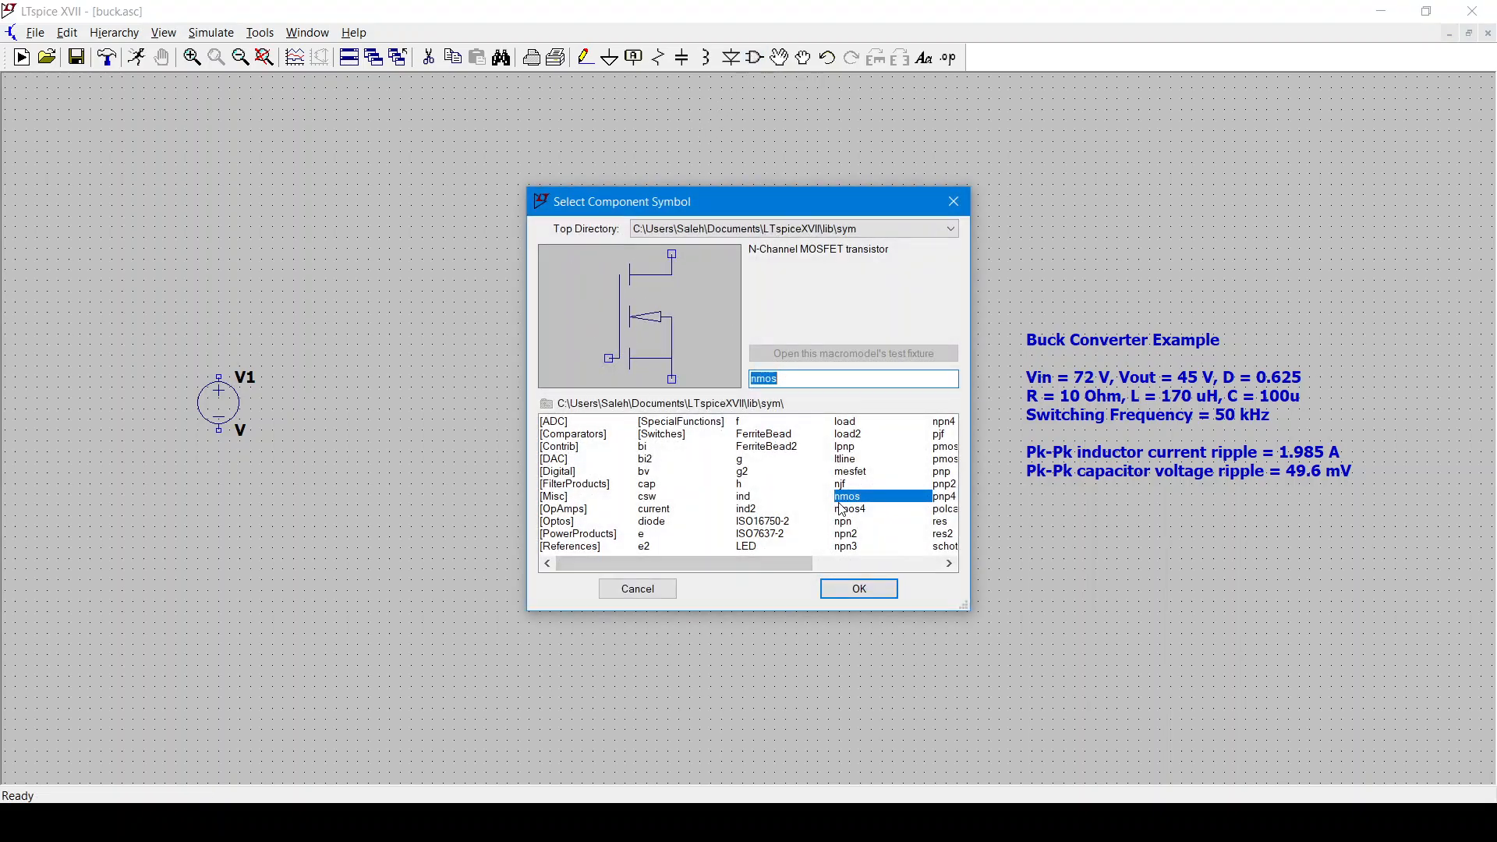
pyautogui.click(858, 589)
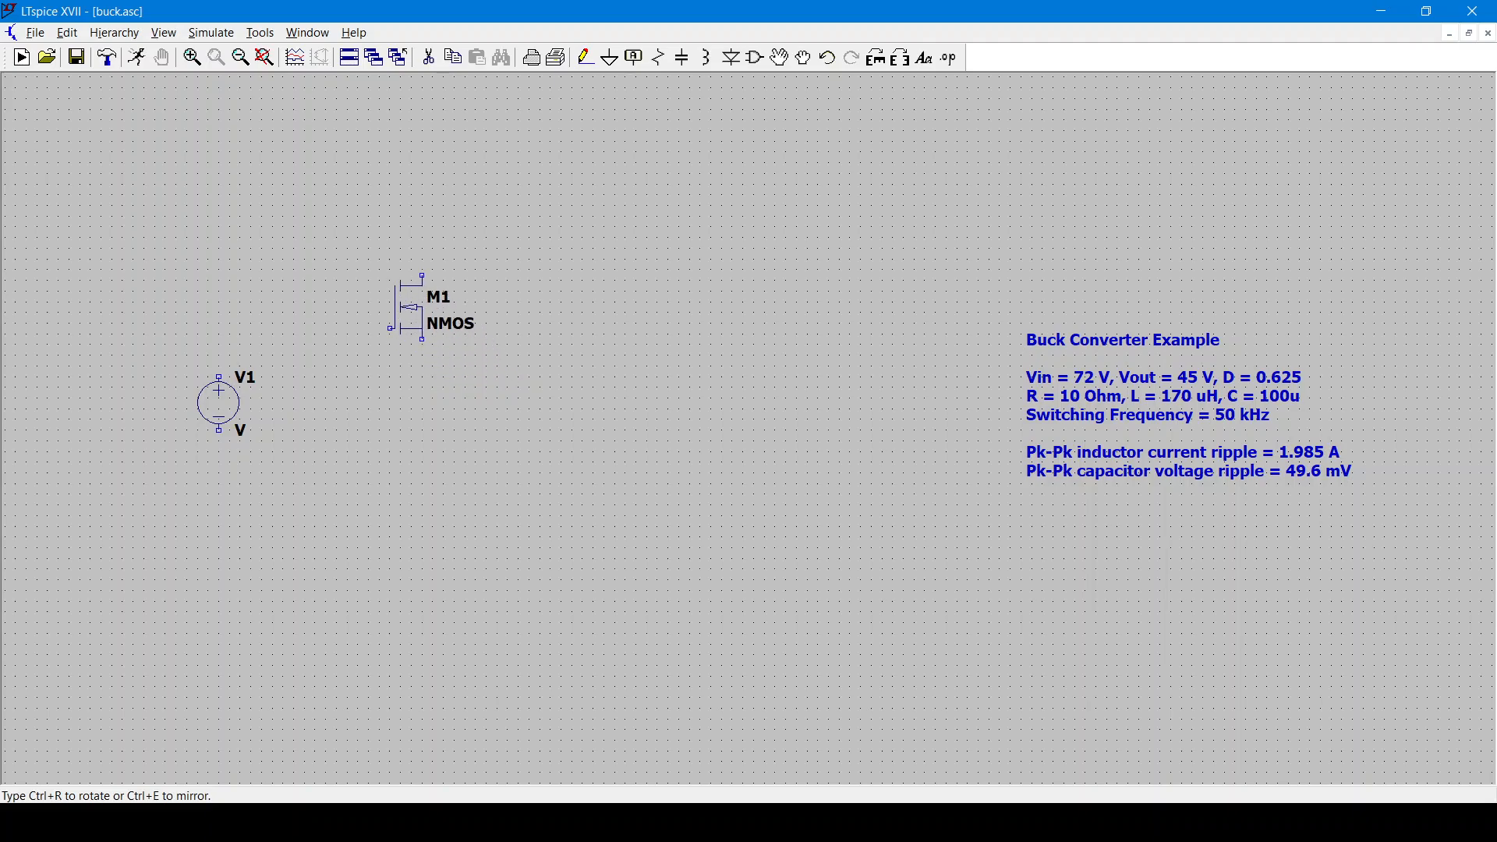
pyautogui.hotkey('ctrl', 'r')
pyautogui.hotkey('ctrl', 'r')
pyautogui.hotkey('ctrl', 'r')
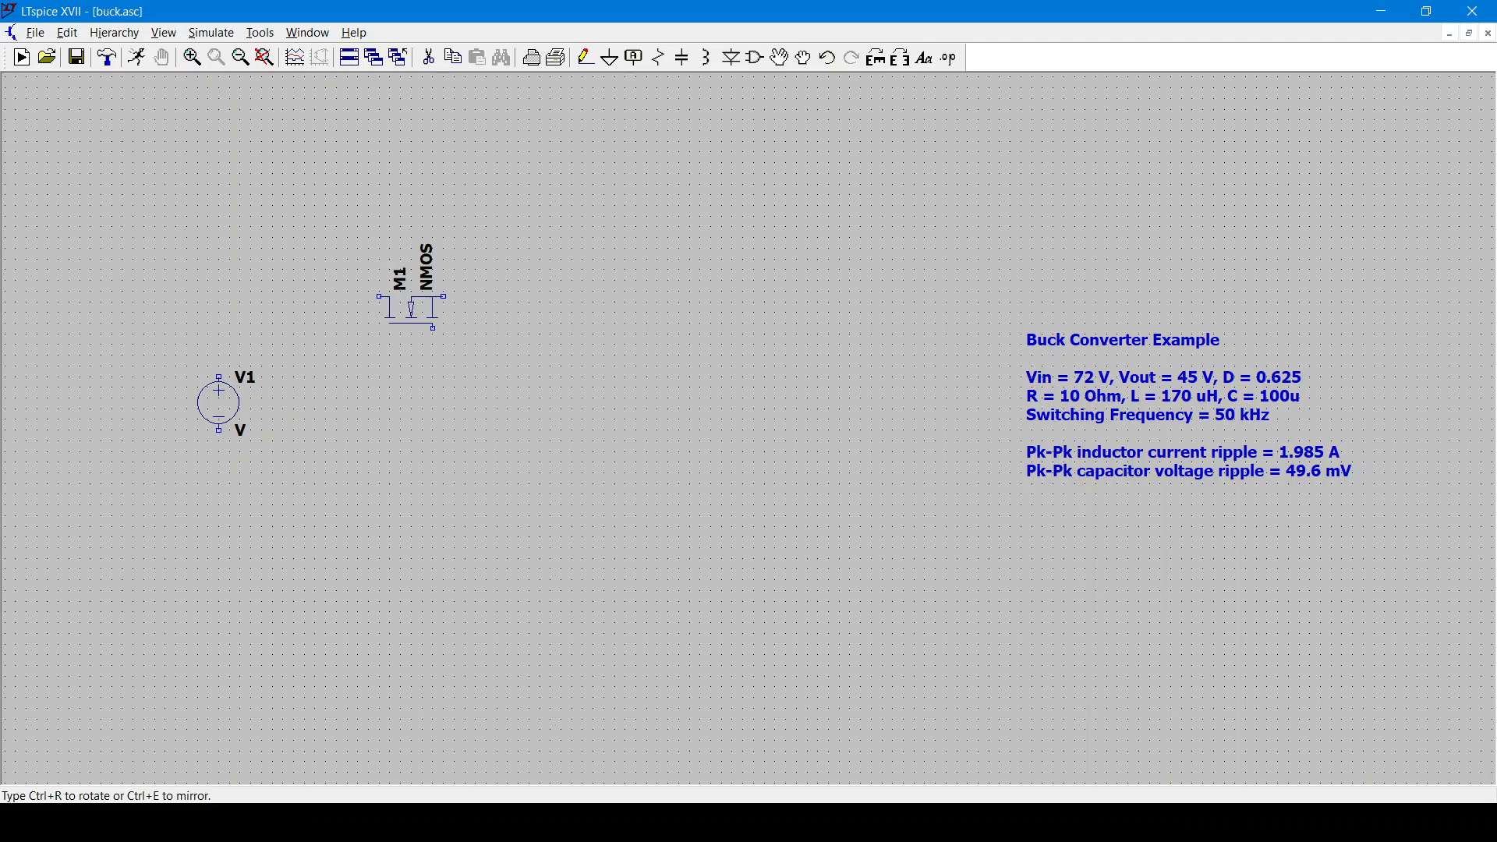
pyautogui.hotkey('ctrl', 'e')
pyautogui.hotkey('ctrl', 'e')
pyautogui.click(400, 304)
# - Place a horizontally oriented inductor to the right of the MOSFET, in line with its drain and source terminals
pyautogui.press('l')
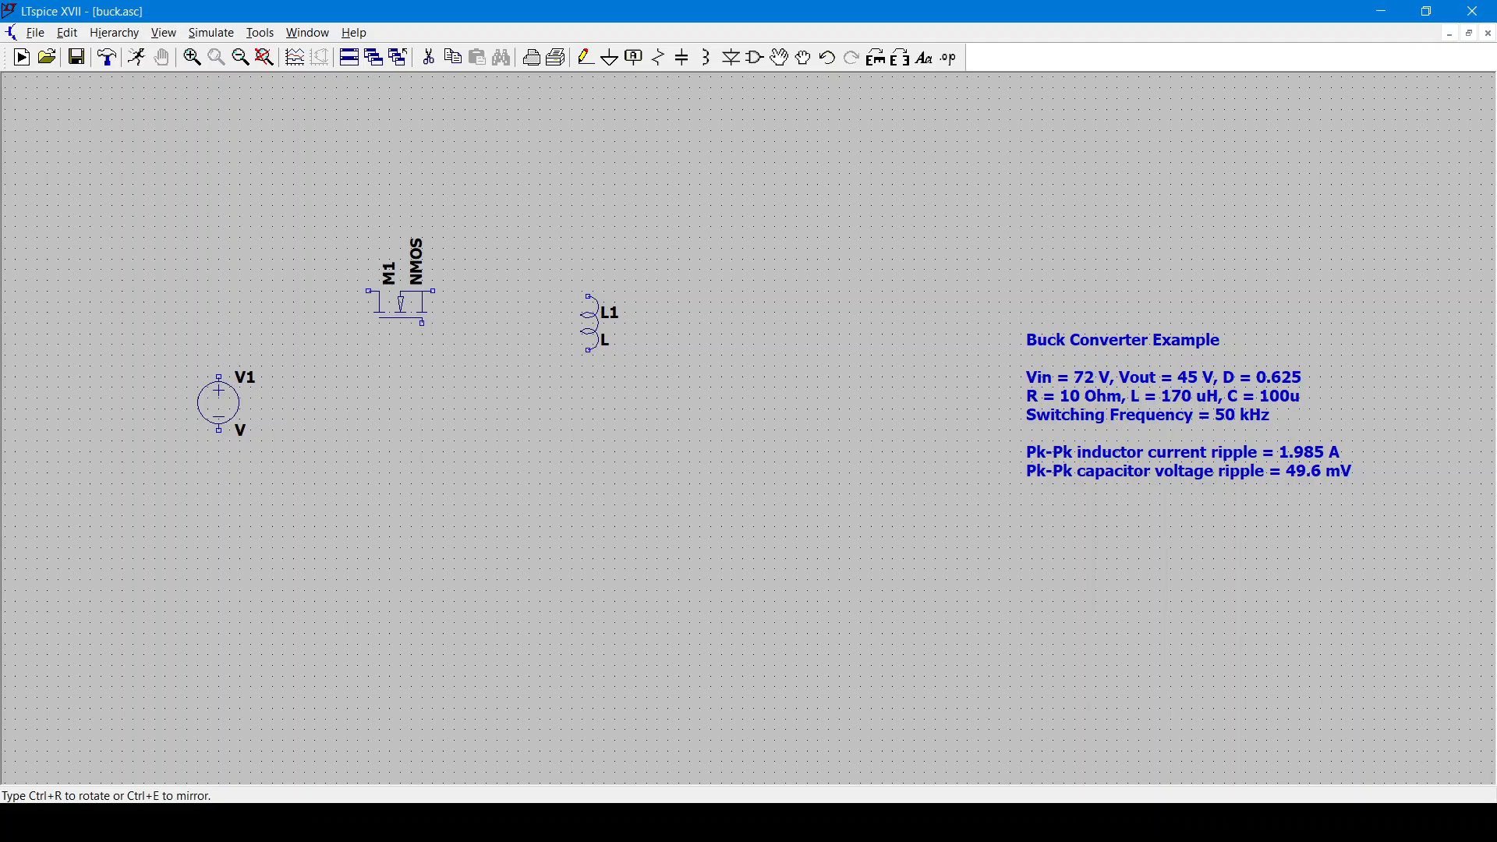
pyautogui.hotkey('ctrl', 'r')
pyautogui.hotkey('ctrl', 'r')
pyautogui.hotkey('ctrl', 'r')
pyautogui.click(599, 290)
# - Place a vertical capacitor below and to the right of the inductor, and a vertical resistor to the right of the capacitor
pyautogui.press('c')
pyautogui.click(722, 399)
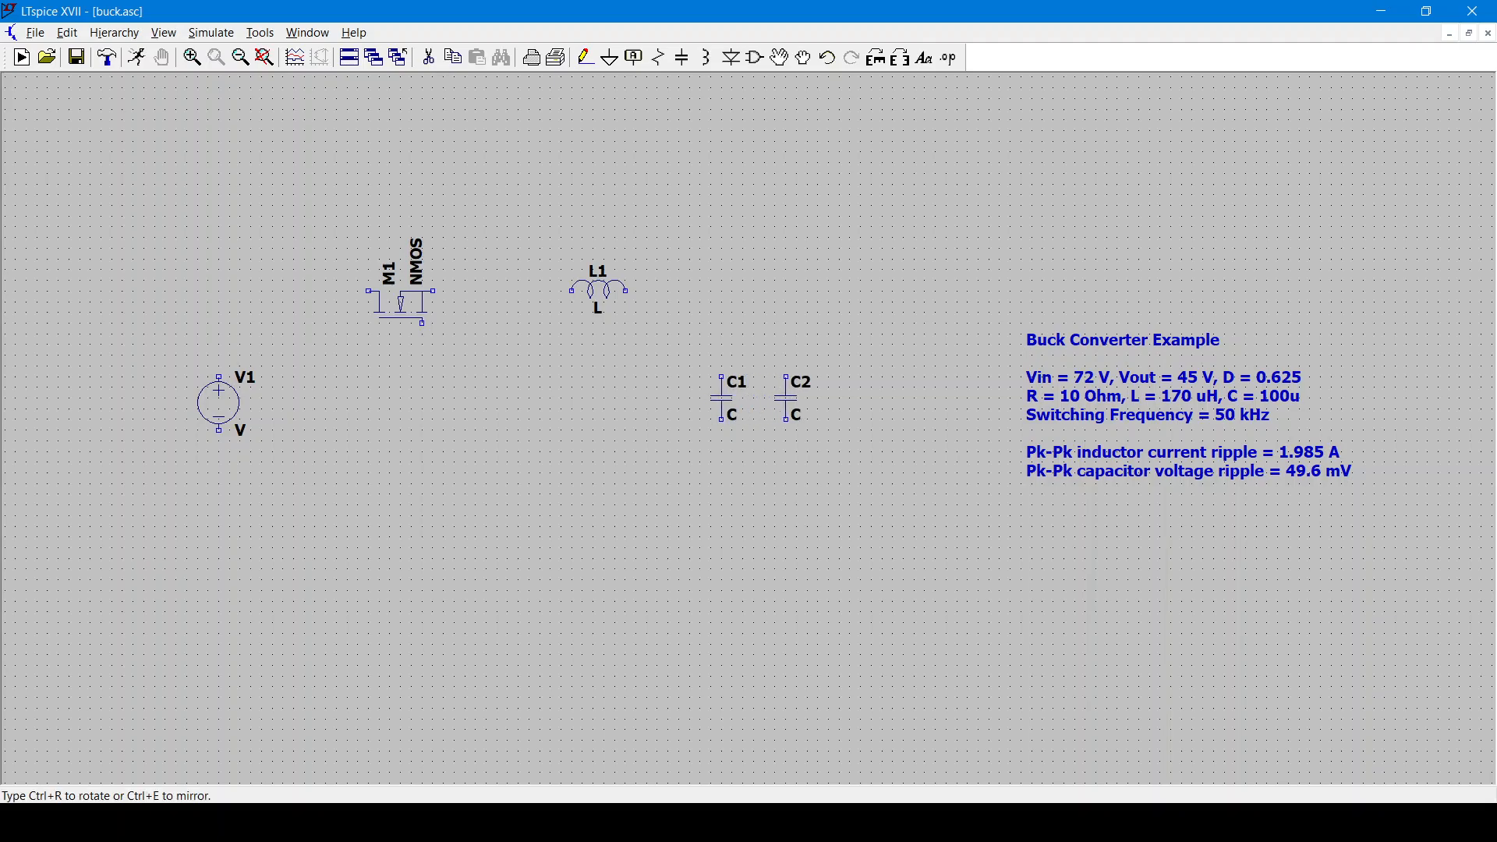
pyautogui.press('r')
pyautogui.click(819, 403)
# - Place a diode between the MOSFET and the inductor, below their level, rotated so its cathode points up
pyautogui.press('d')
pyautogui.hotkey('ctrl', 'r')
pyautogui.hotkey('ctrl', 'r')
pyautogui.click(508, 409)
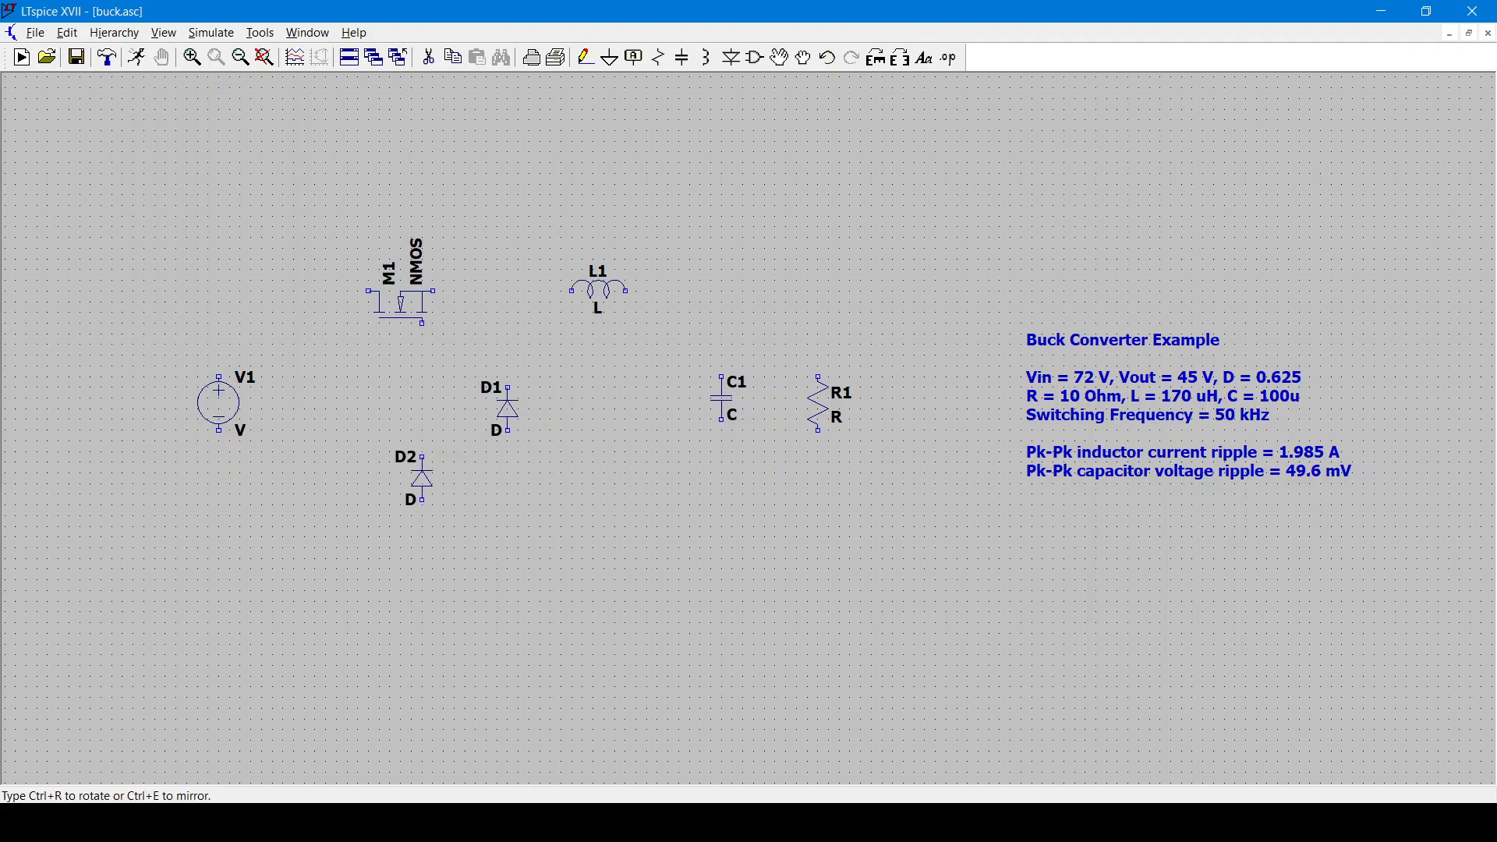
# - Wire the outer loop from the voltage source through the MOSFET, inductor and resistor, and along the bottom back to the source
pyautogui.press('F3')
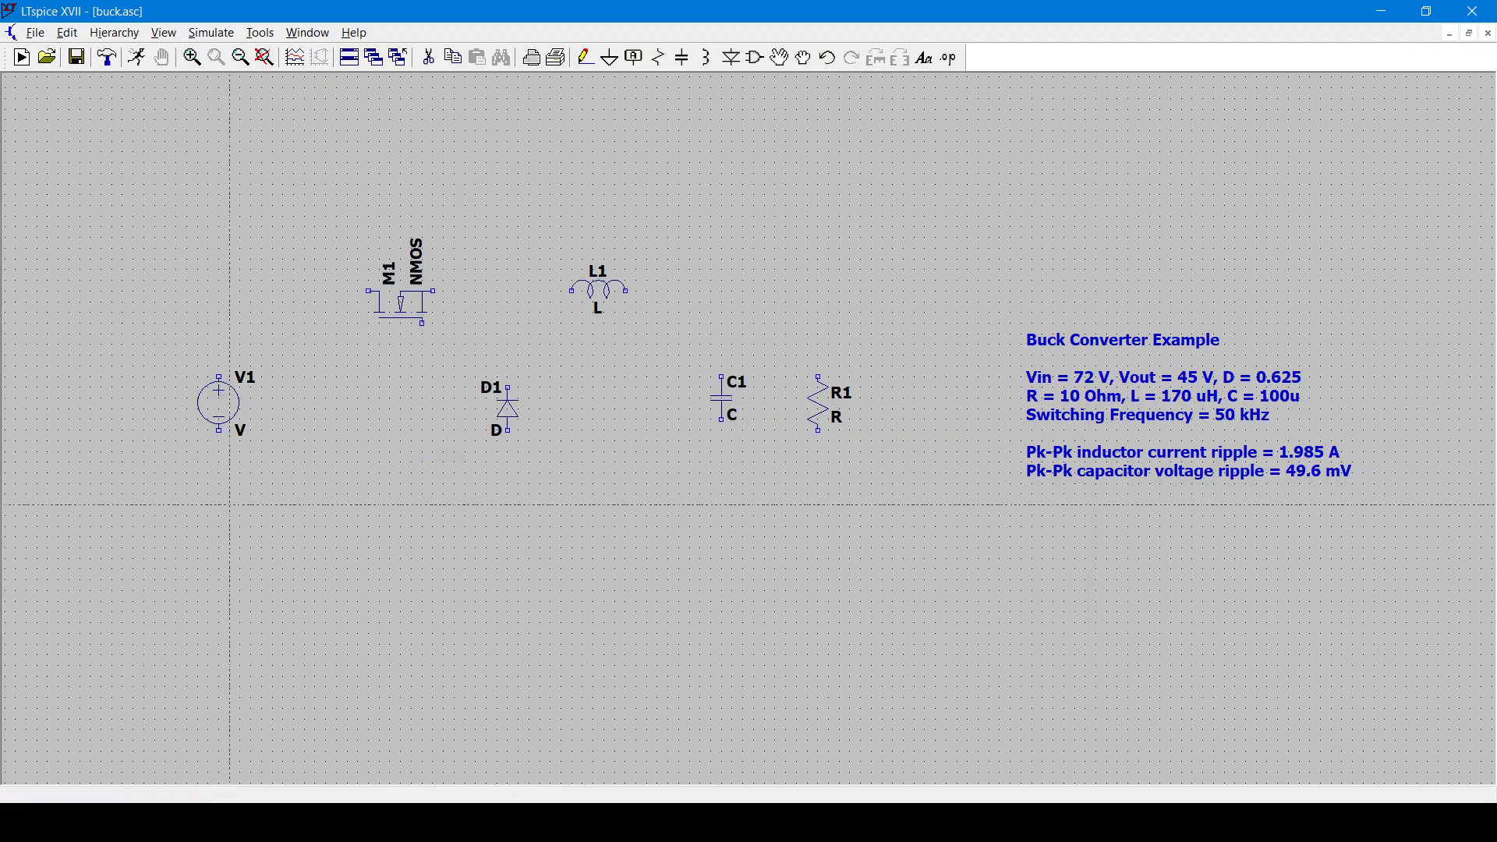
pyautogui.click(220, 515)
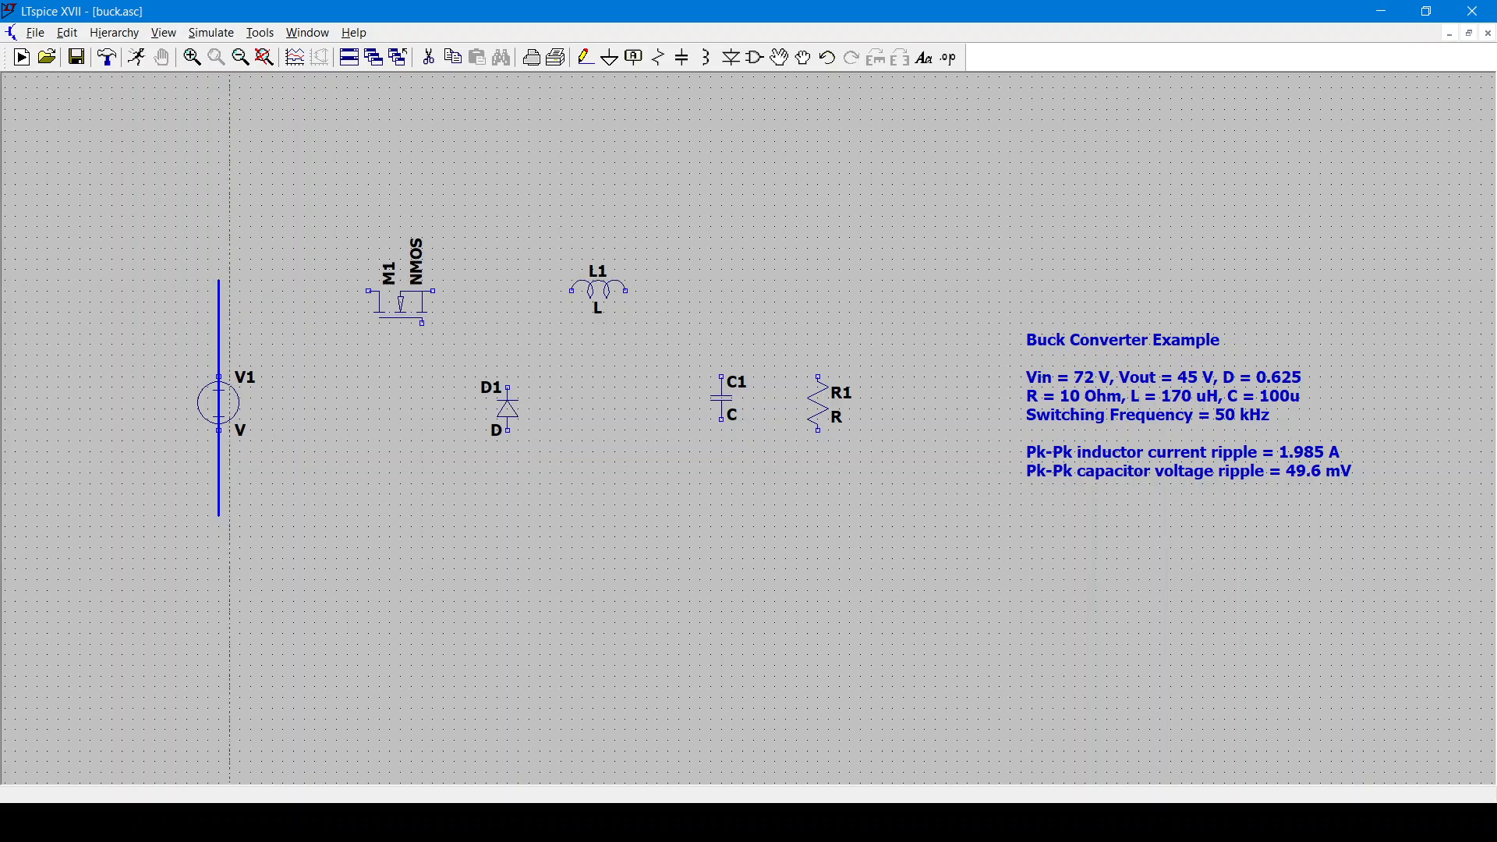
pyautogui.click(230, 291)
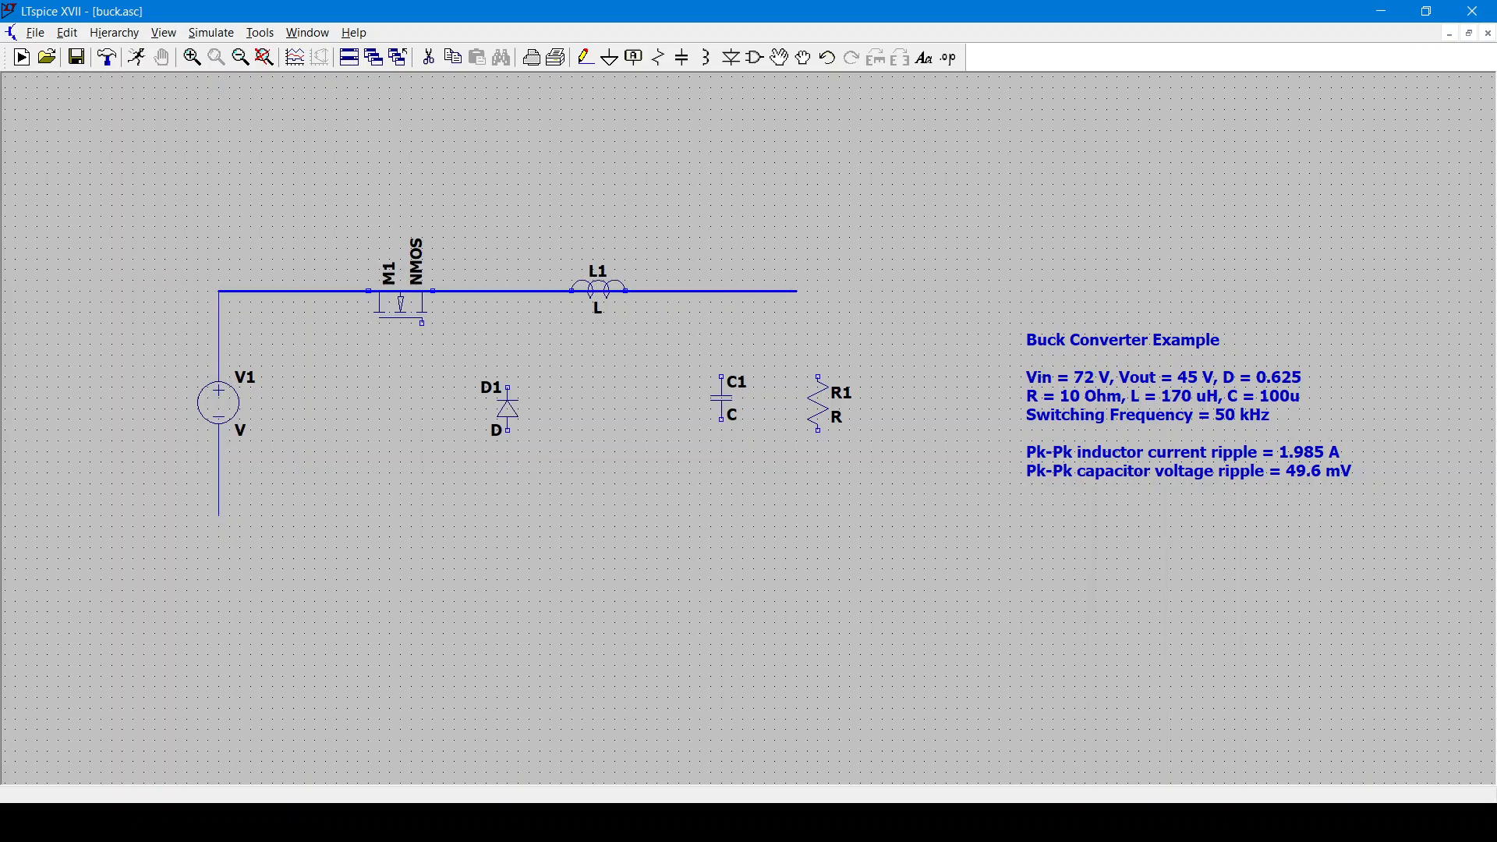
pyautogui.click(817, 292)
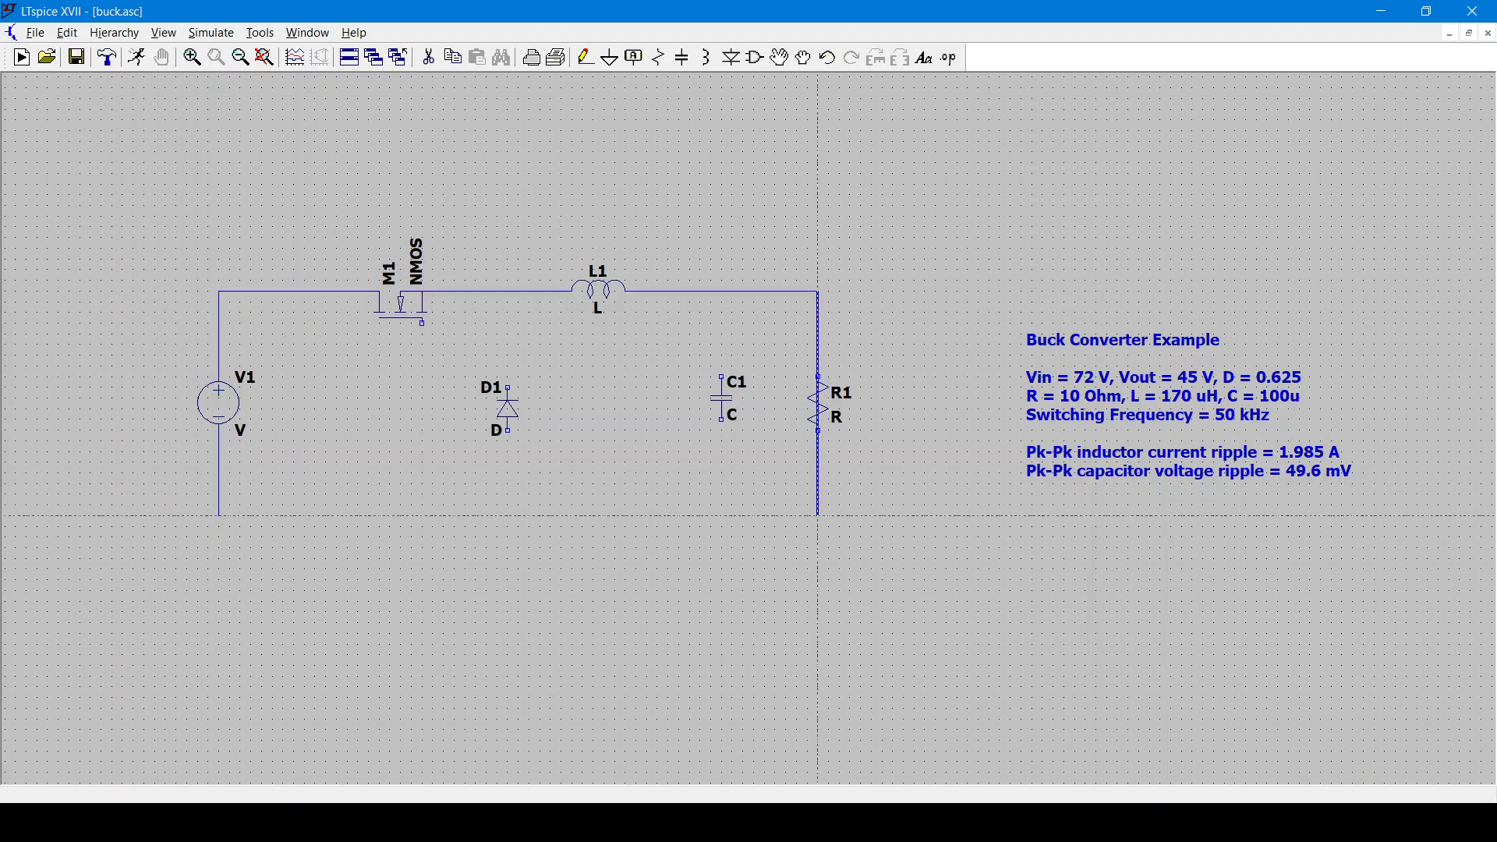
pyautogui.click(818, 506)
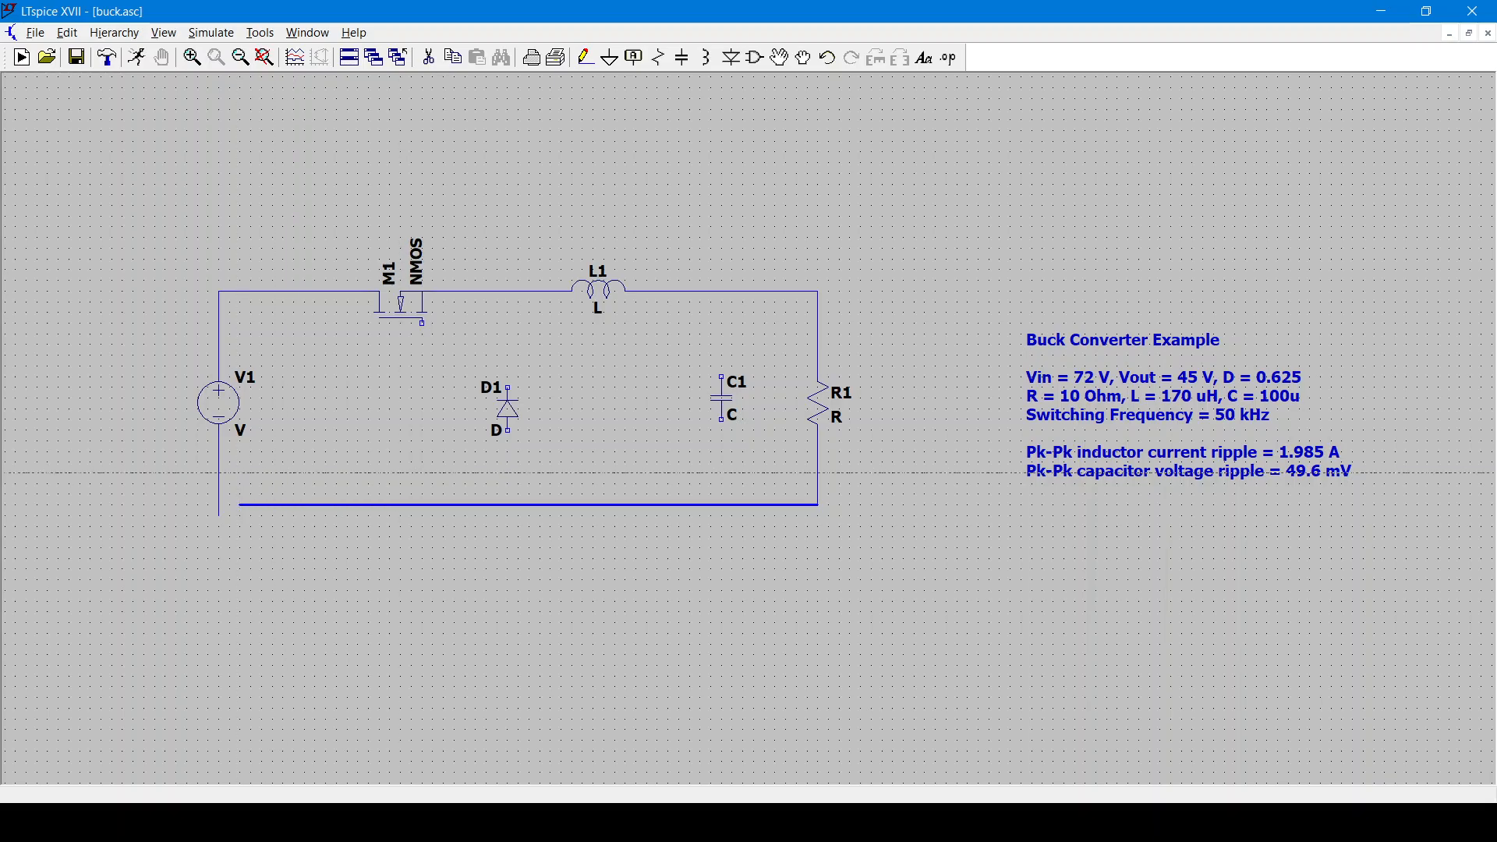
pyautogui.click(219, 505)
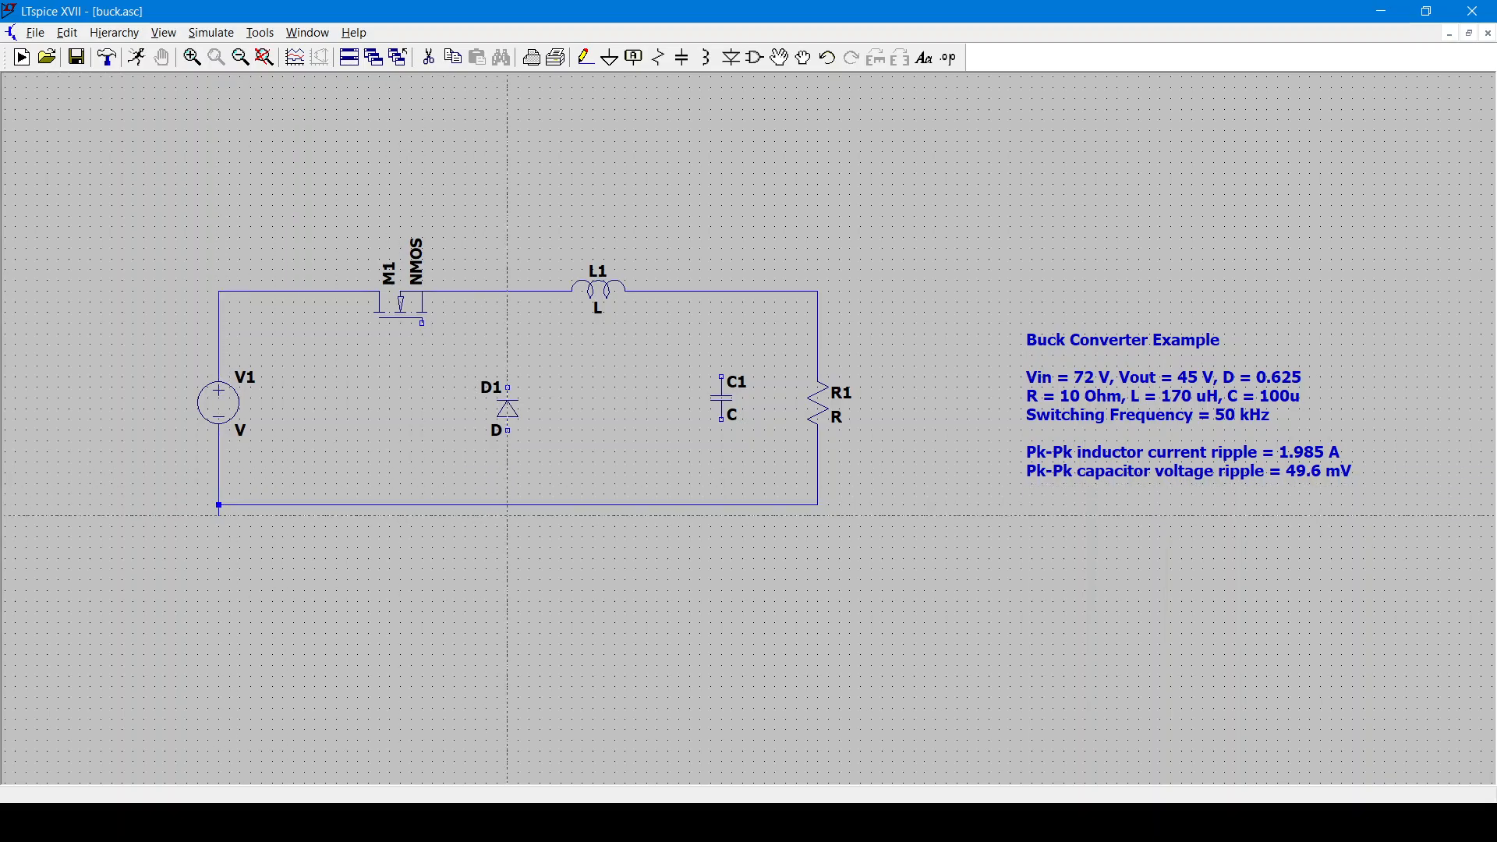
# - Wire the diode and the capacitor vertically between the top and bottom wires of the loop
pyautogui.click(507, 506)
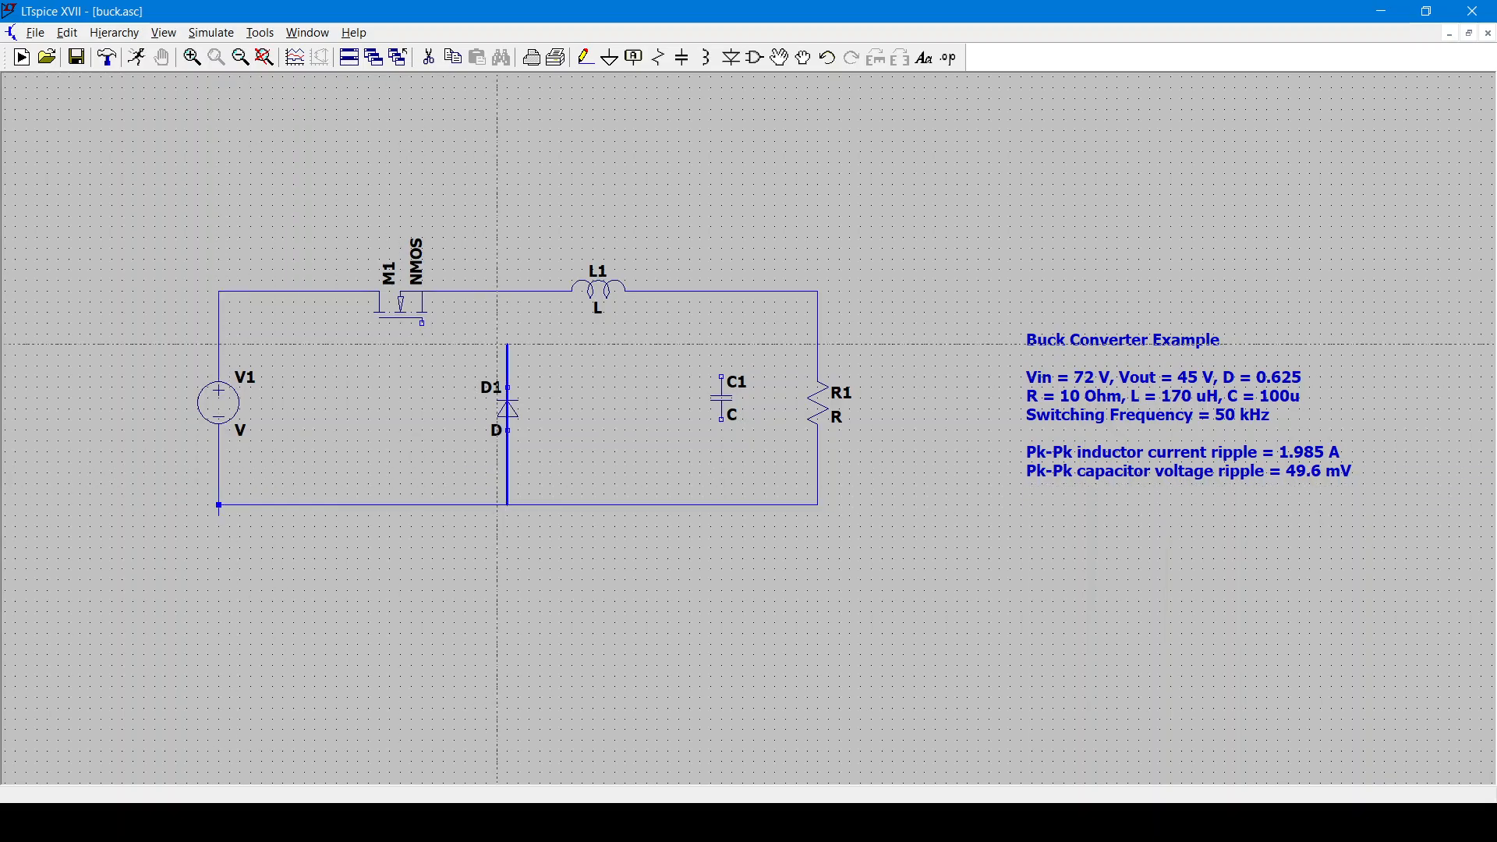
pyautogui.click(507, 292)
pyautogui.click(722, 292)
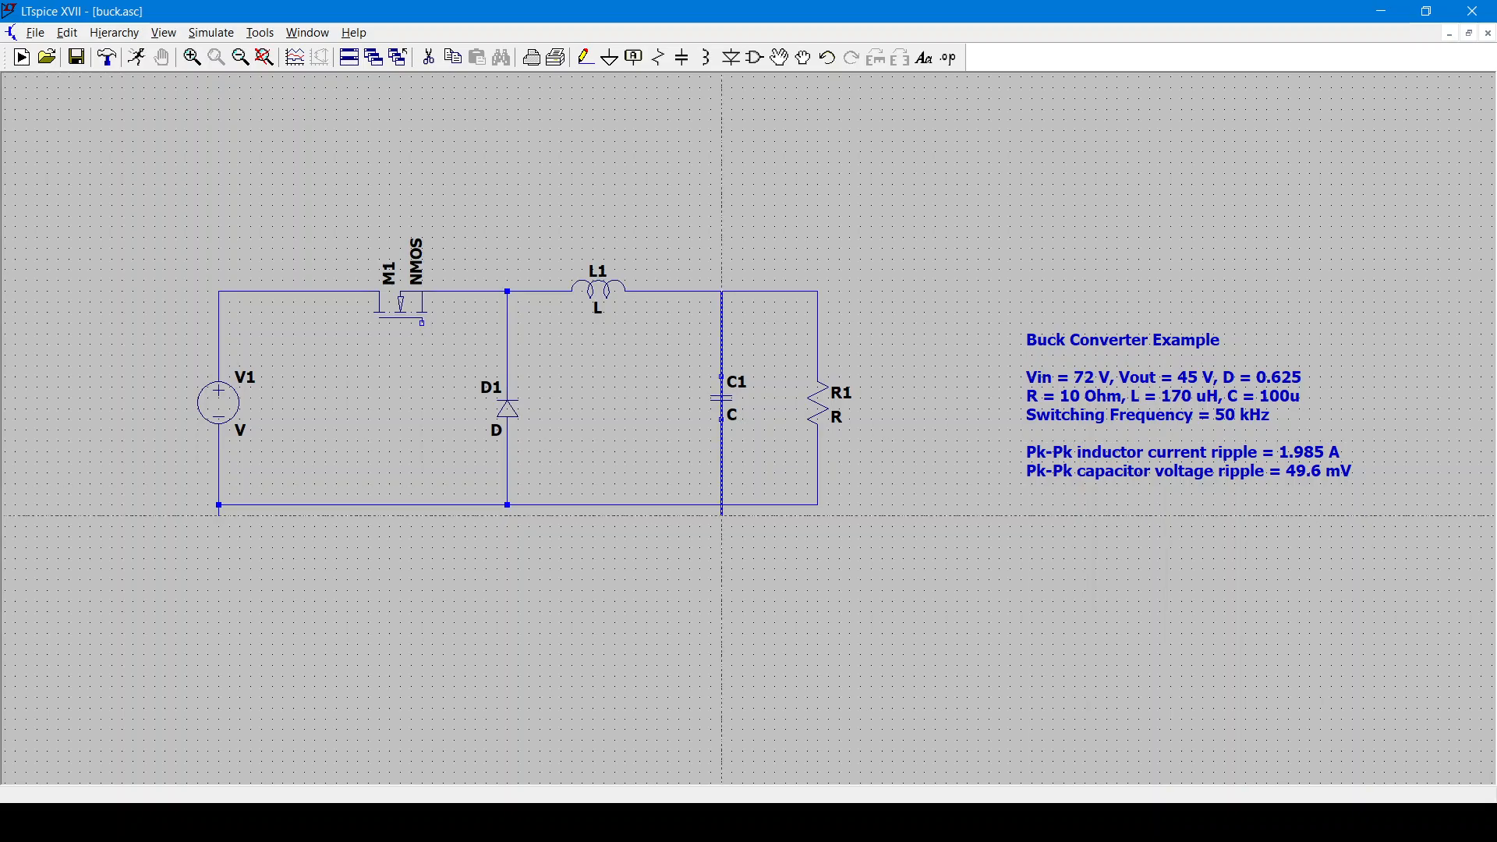
pyautogui.click(722, 505)
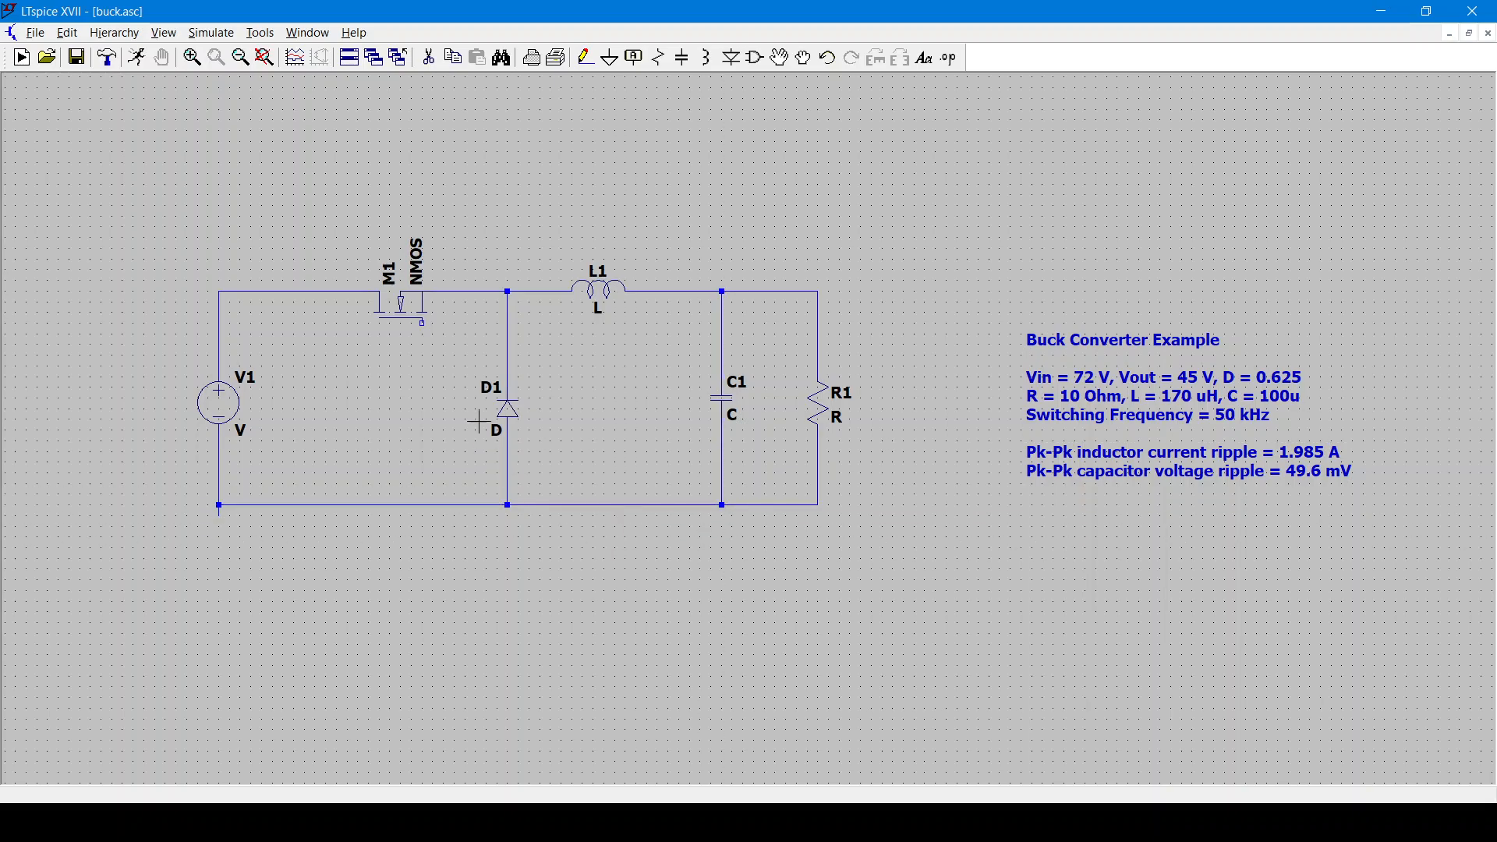
# - Attach a ground symbol to the wire end below the voltage source
pyautogui.click(610, 57)
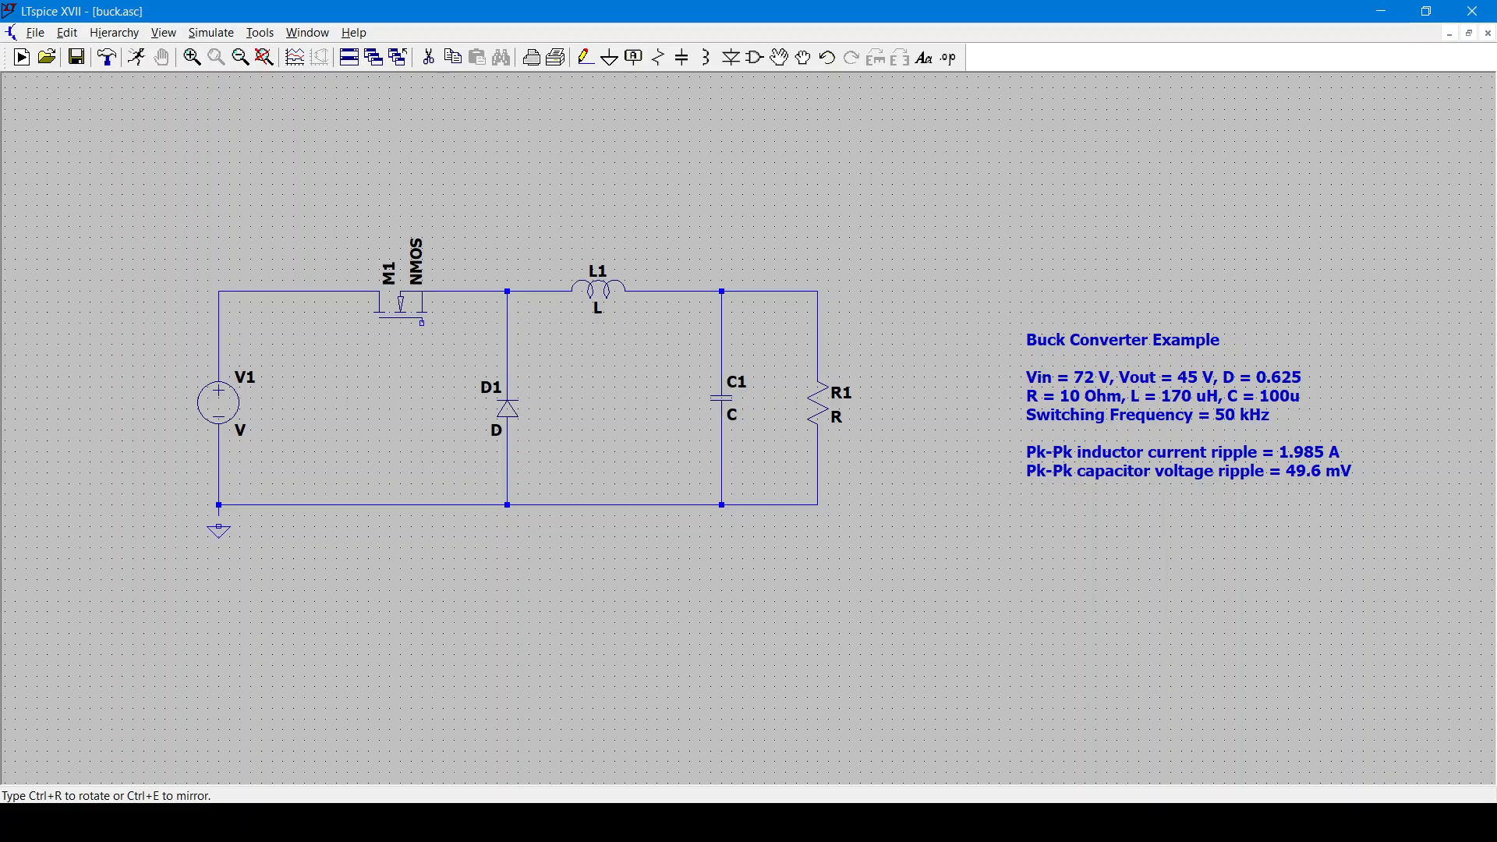
pyautogui.click(218, 515)
pyautogui.press('Escape')
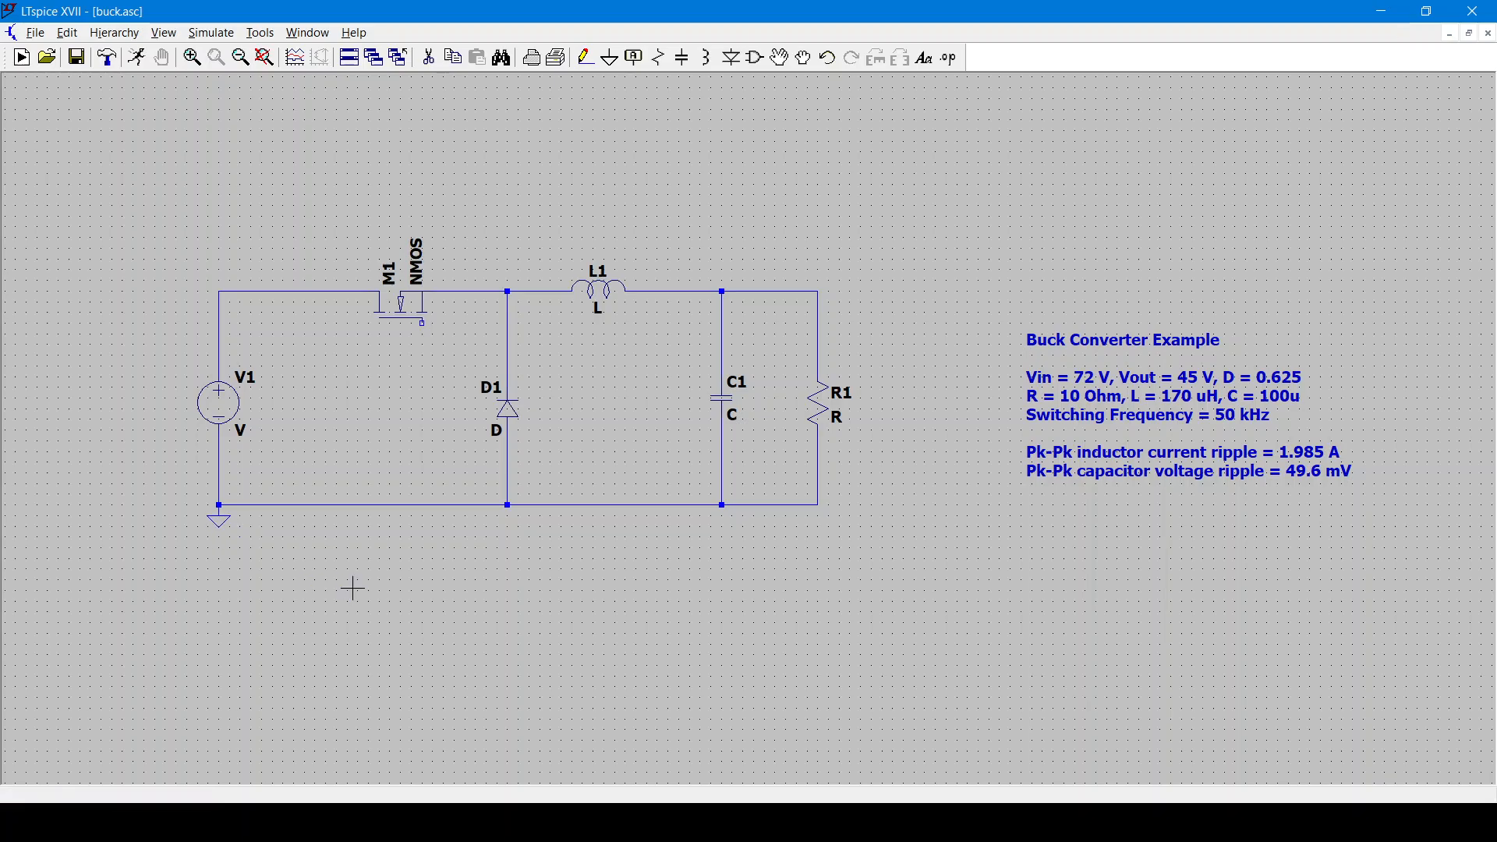
# - Label the node joining the MOSFET, diode and inductor as Vsw
pyautogui.click(634, 57)
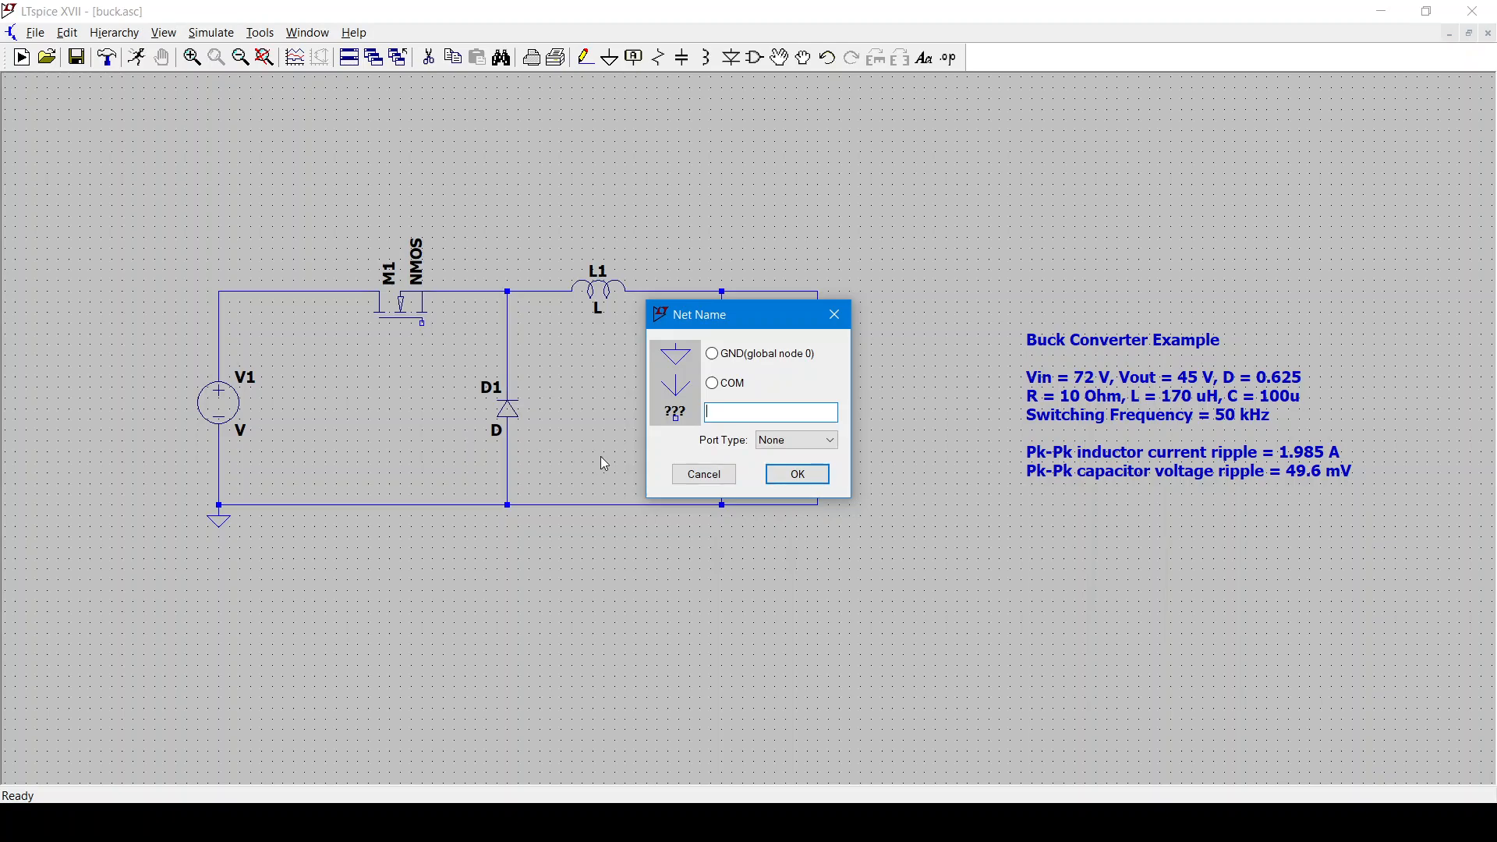
pyautogui.write('Vsw')
pyautogui.click(784, 478)
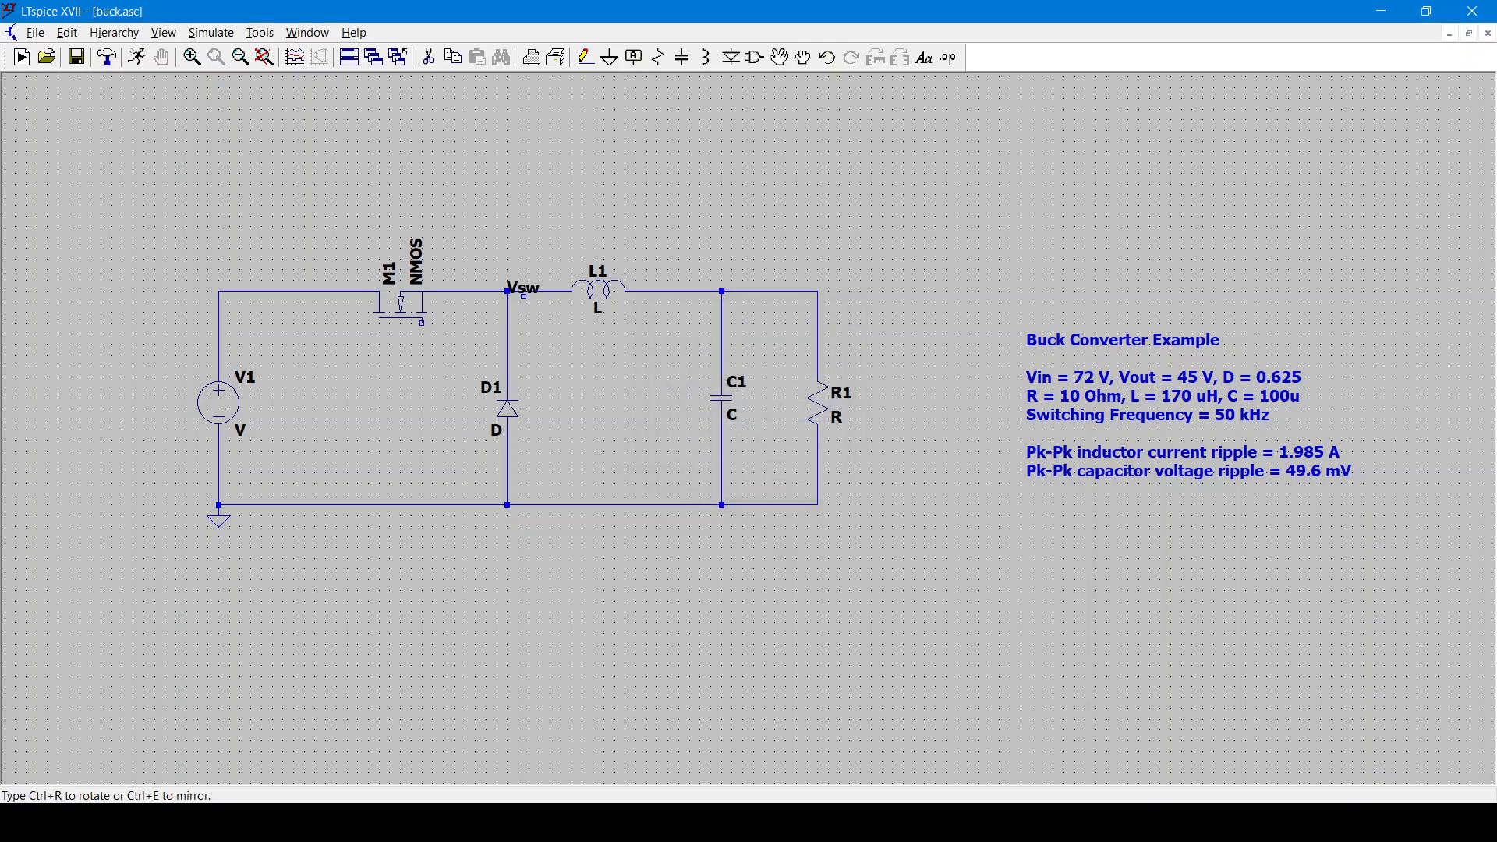
pyautogui.click(507, 292)
pyautogui.press('Escape')
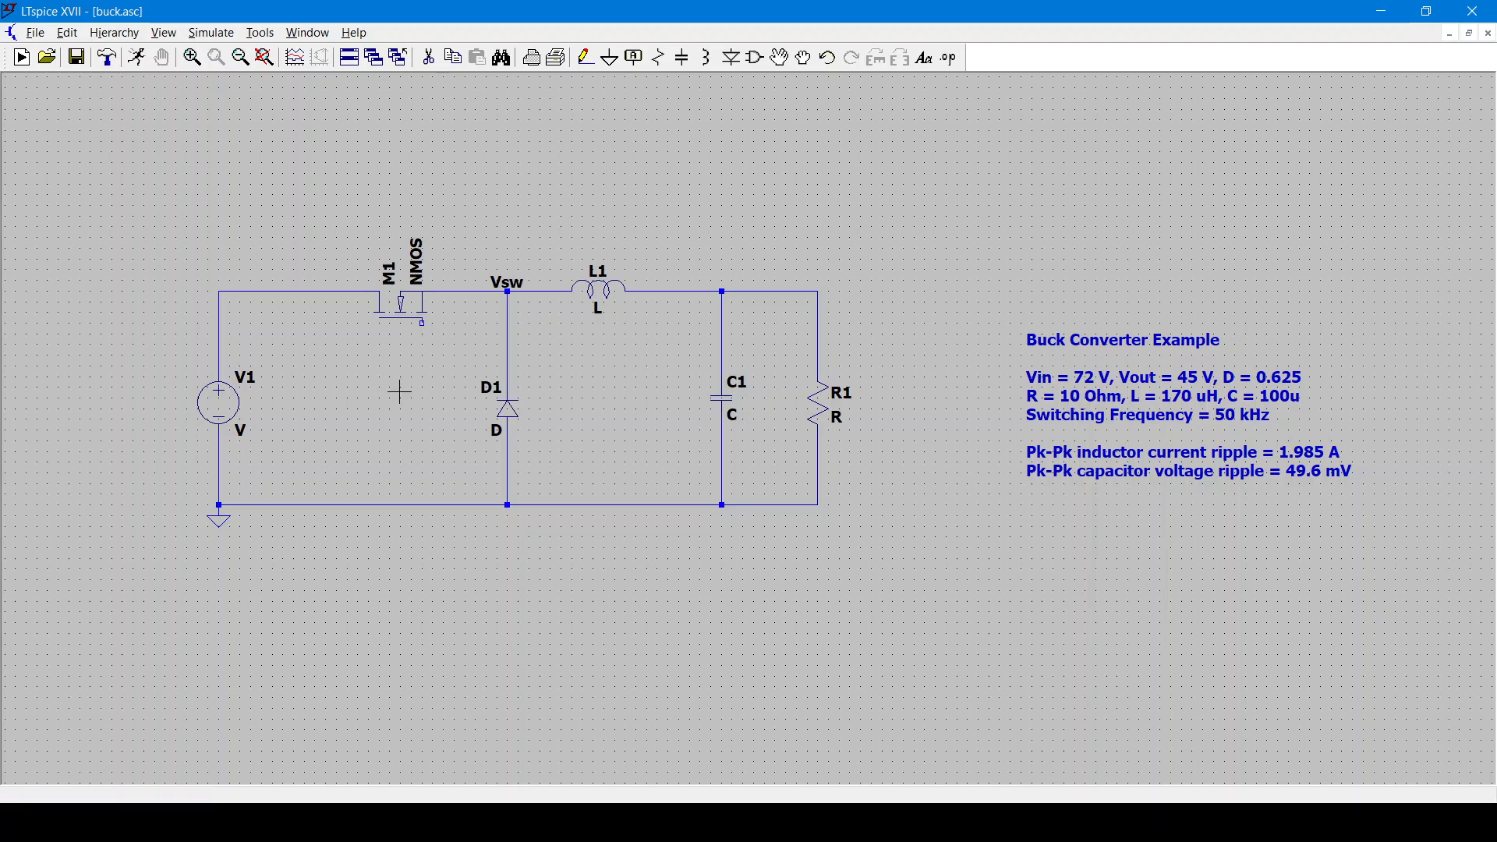
# - Try moving the MOSFET below the top wire without its connected wires, and undo the move
pyautogui.click(779, 57)
pyautogui.click(404, 310)
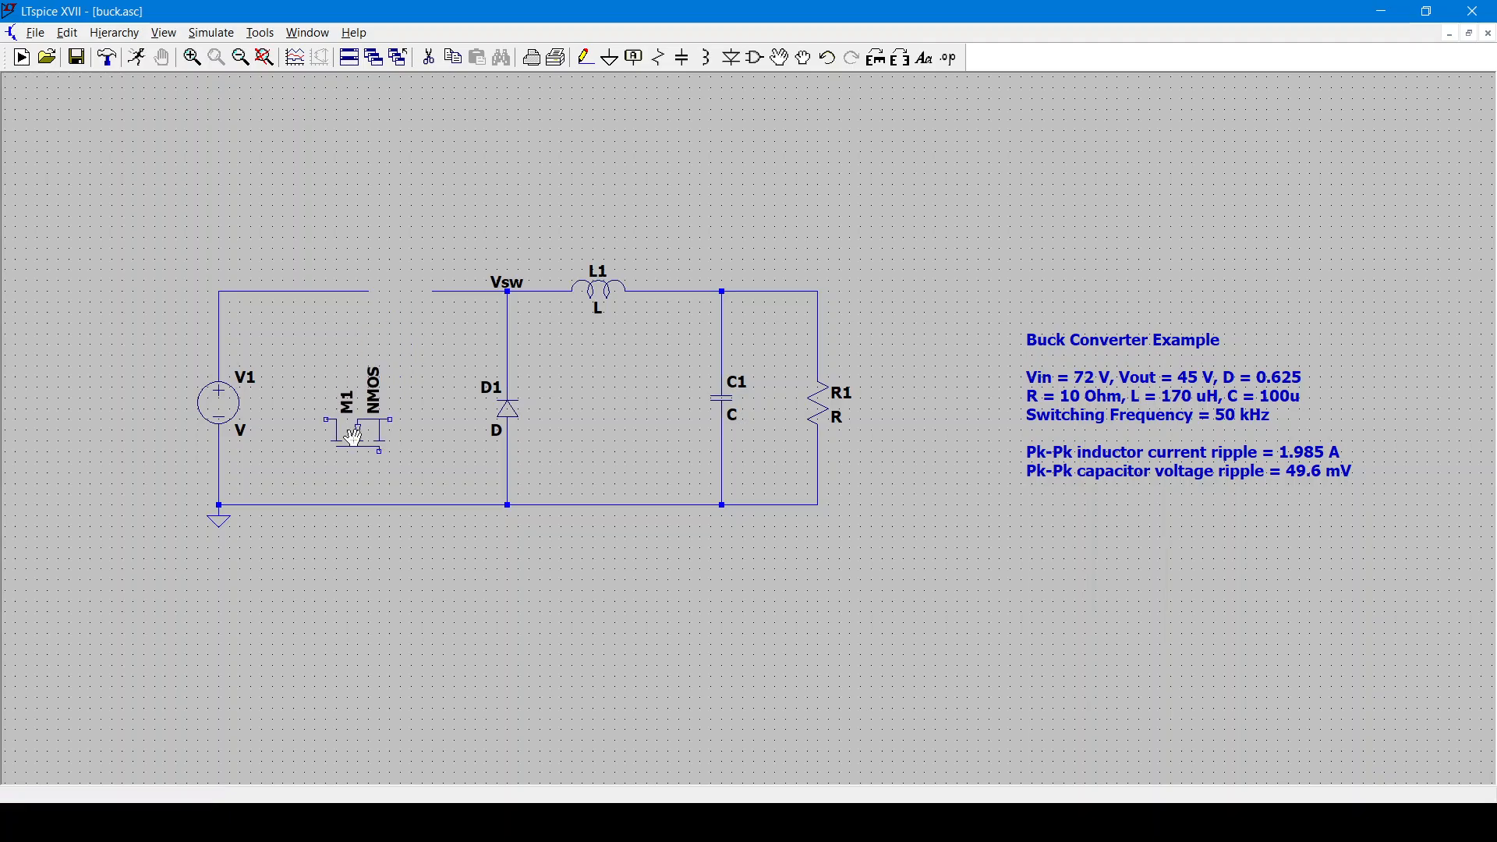
pyautogui.click(394, 389)
pyautogui.press('F9')
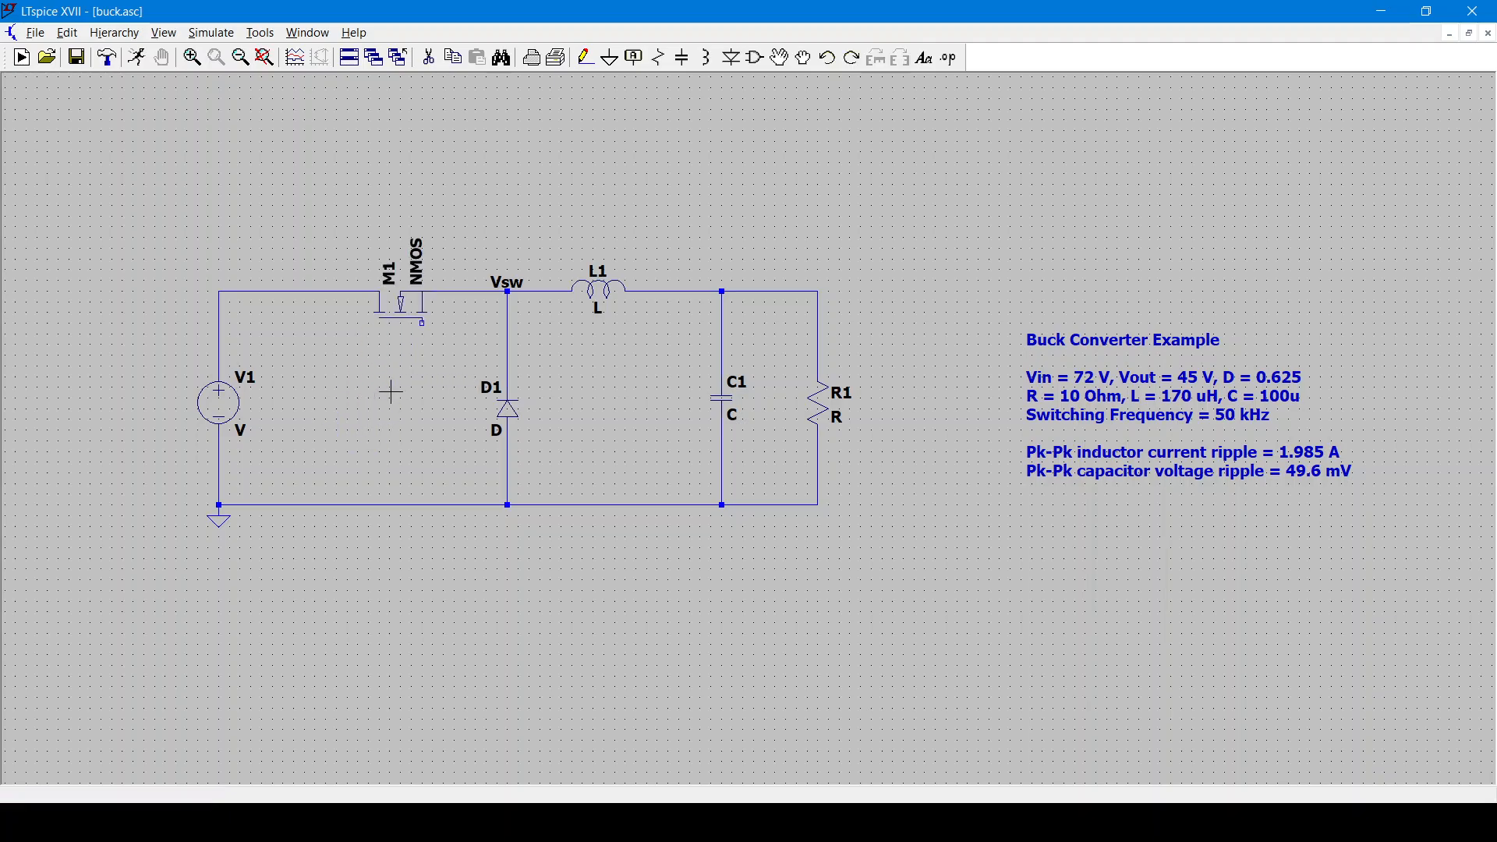
# - Shift the diode, inductor, capacitor, resistor and Vsw label together to the right, keeping their wires attached
pyautogui.click(804, 57)
pyautogui.moveTo(467, 244); pyautogui.dragTo(915, 574)
pyautogui.click(736, 406)
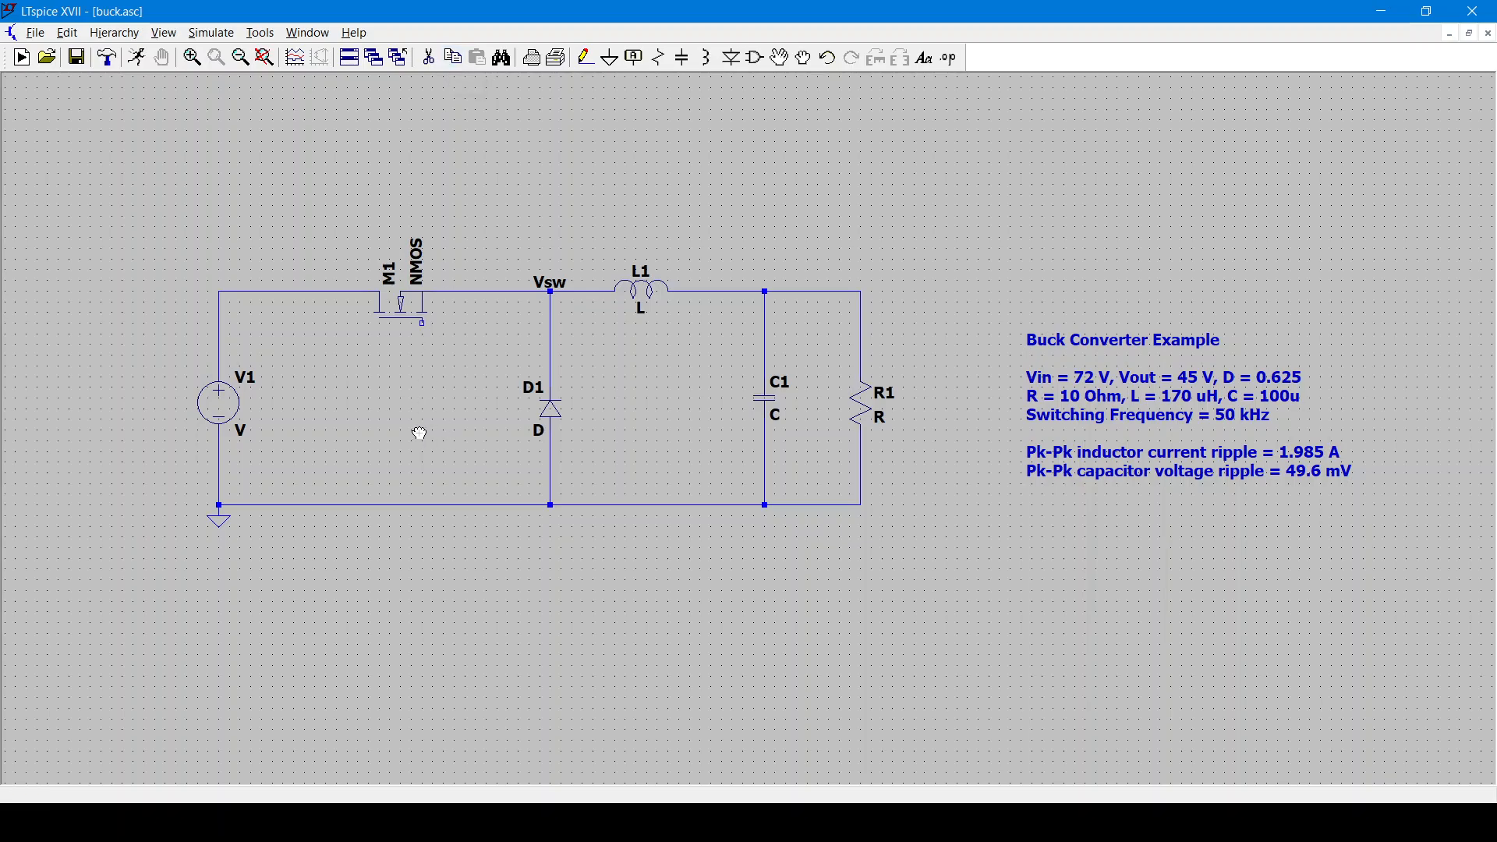
# - Set the voltage source V1 to 72 V DC and the inductor L1 to 170u
pyautogui.rightClick(234, 408)
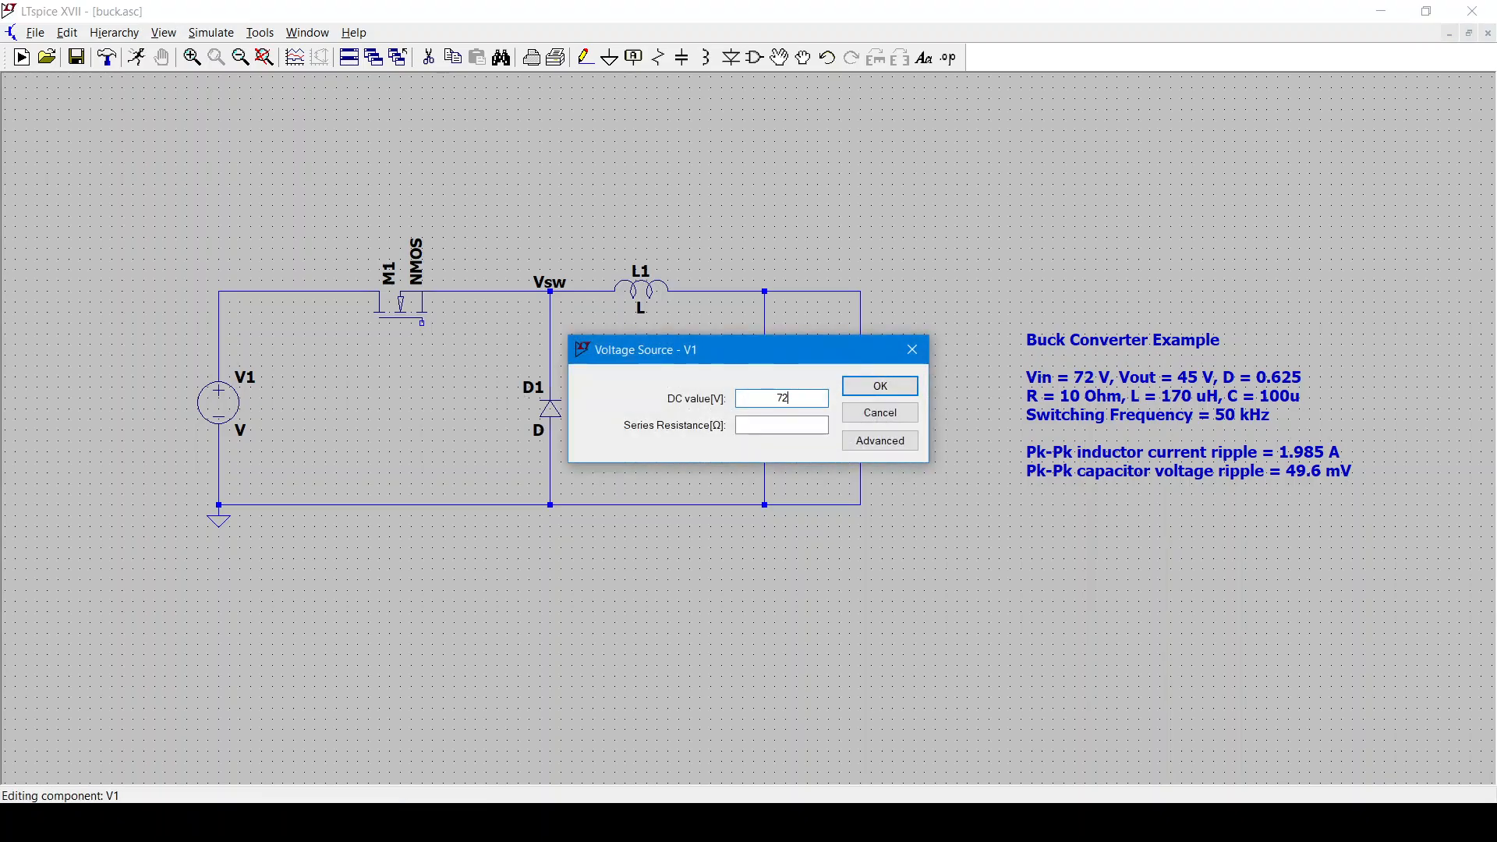
pyautogui.press('Return')
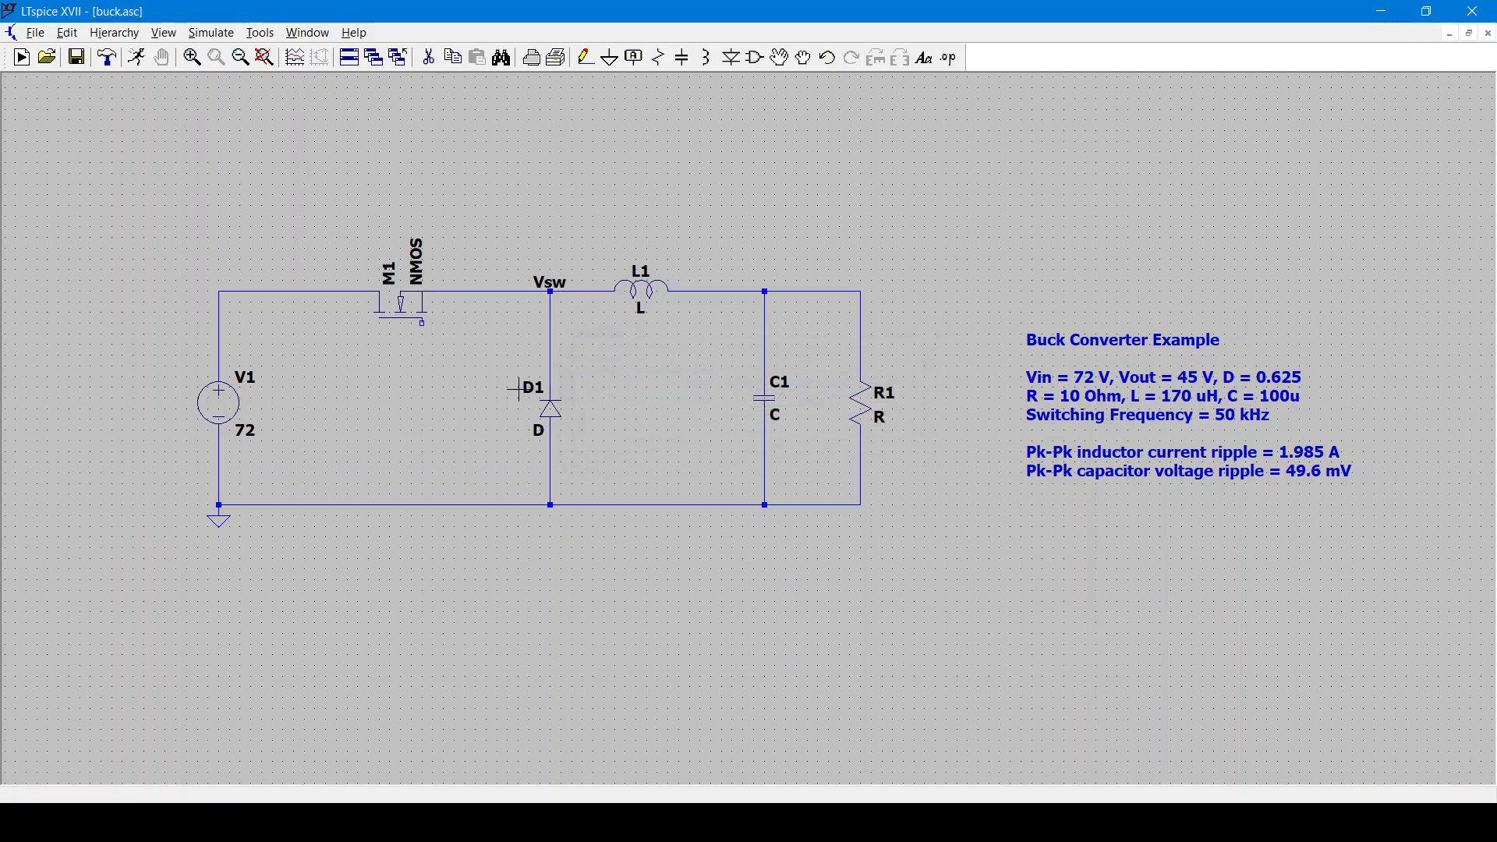
pyautogui.rightClick(663, 293)
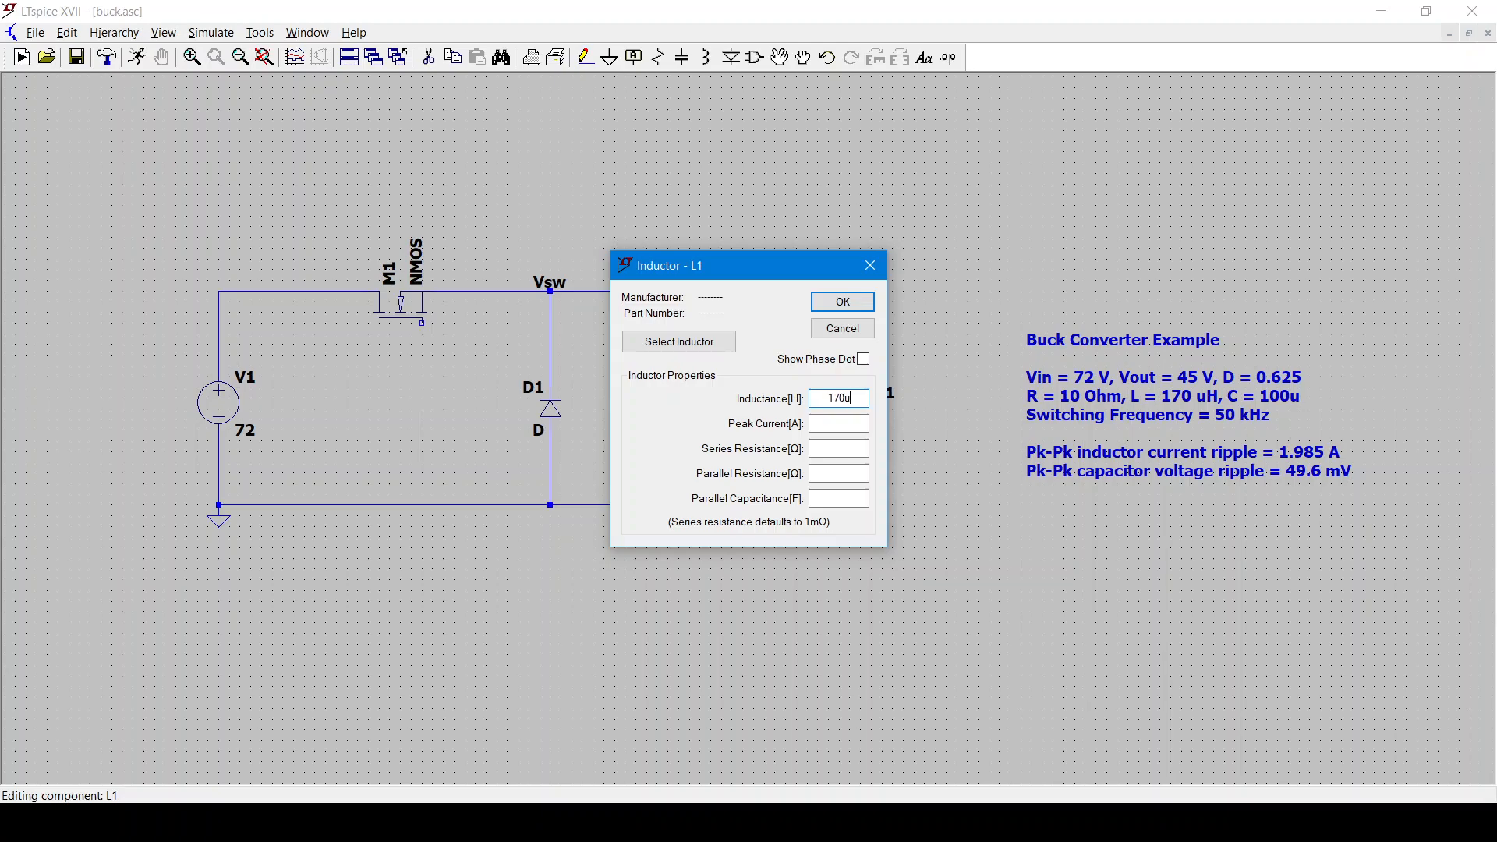
pyautogui.write('170u')
pyautogui.press('Return')
# - Set the capacitor C1 to 100u and the resistor R1 to 10 ohms
pyautogui.rightClick(763, 401)
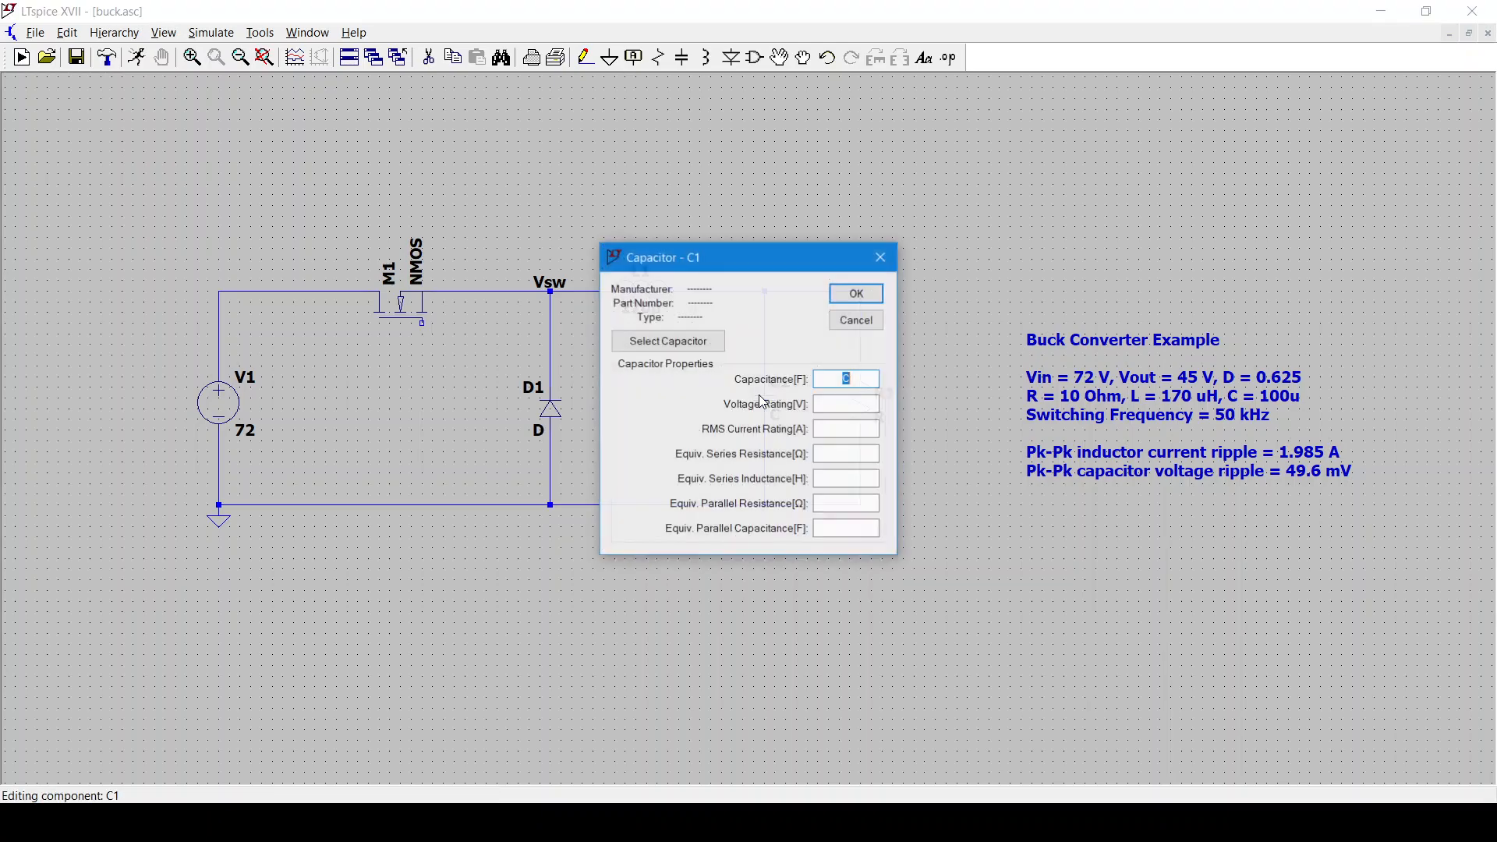
pyautogui.write('100u')
pyautogui.press('Return')
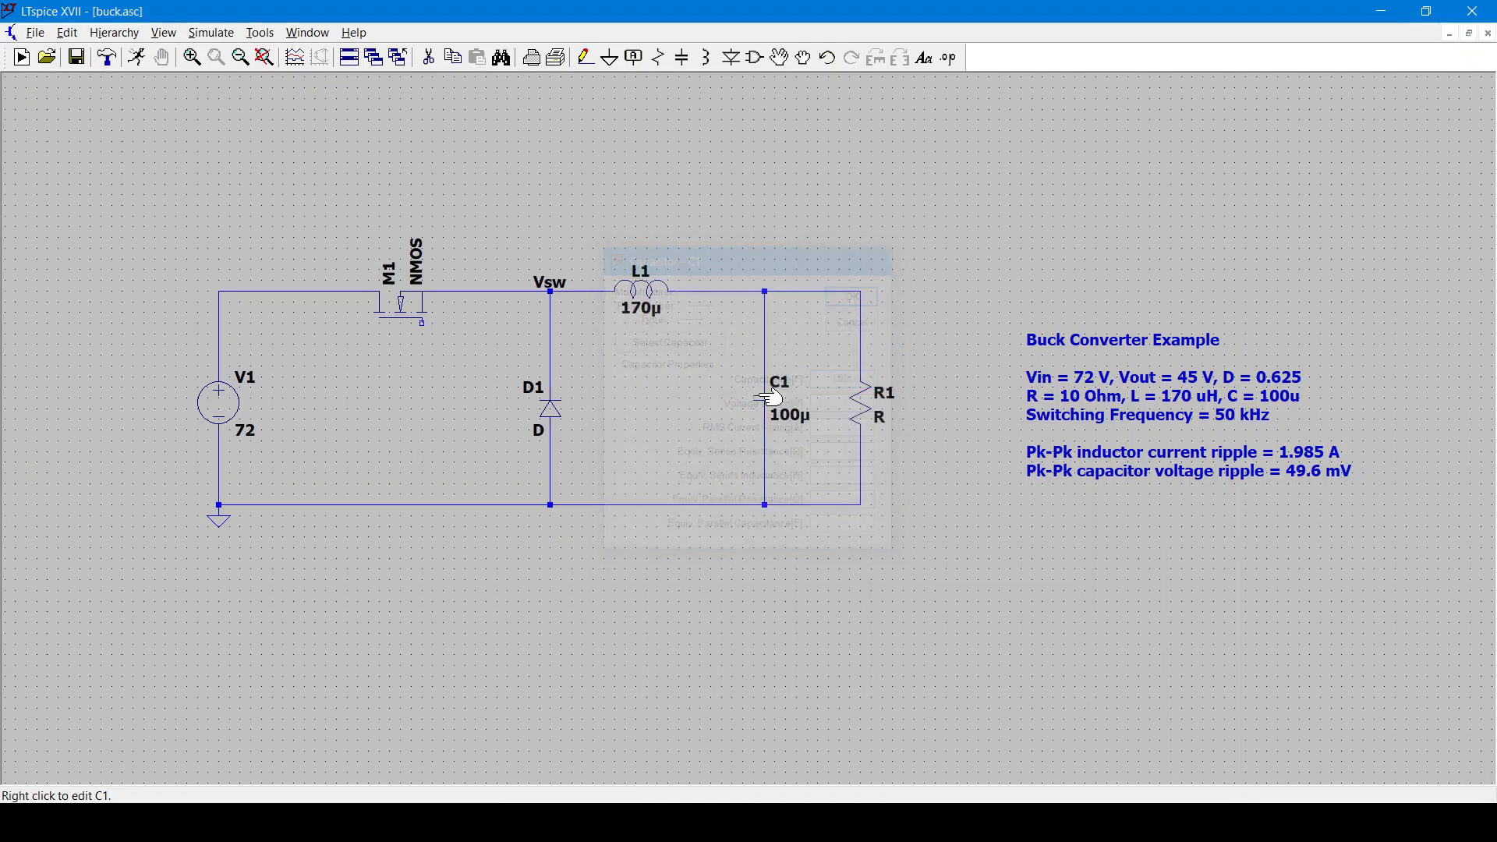
pyautogui.rightClick(865, 414)
pyautogui.write('10')
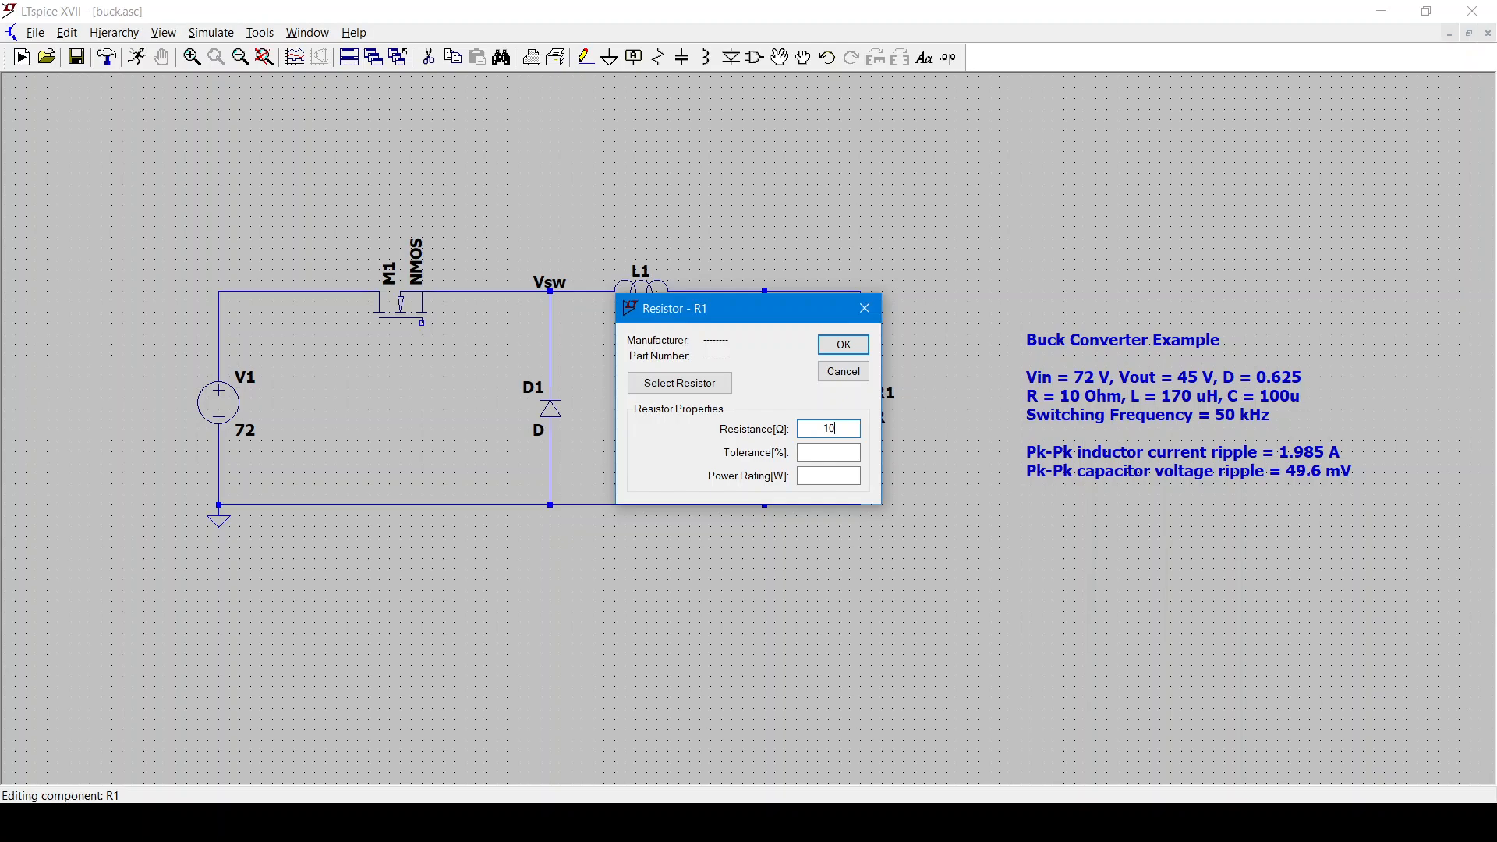
pyautogui.press('Return')
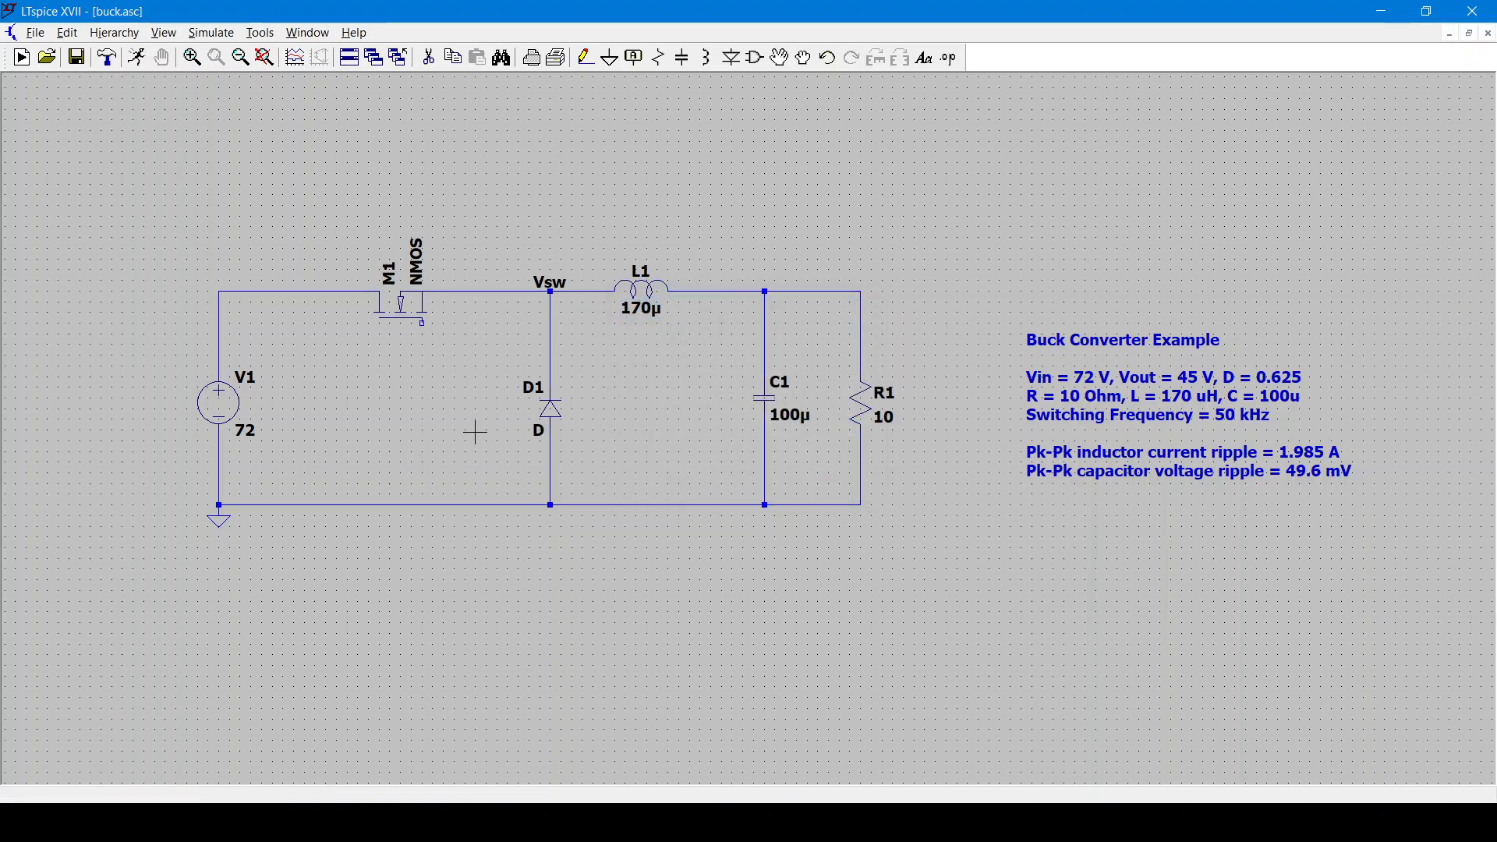
# - Assign the IRFP4668 model to MOSFET M1 from the parts database sorted by Vds, and review its properties
pyautogui.rightClick(421, 312)
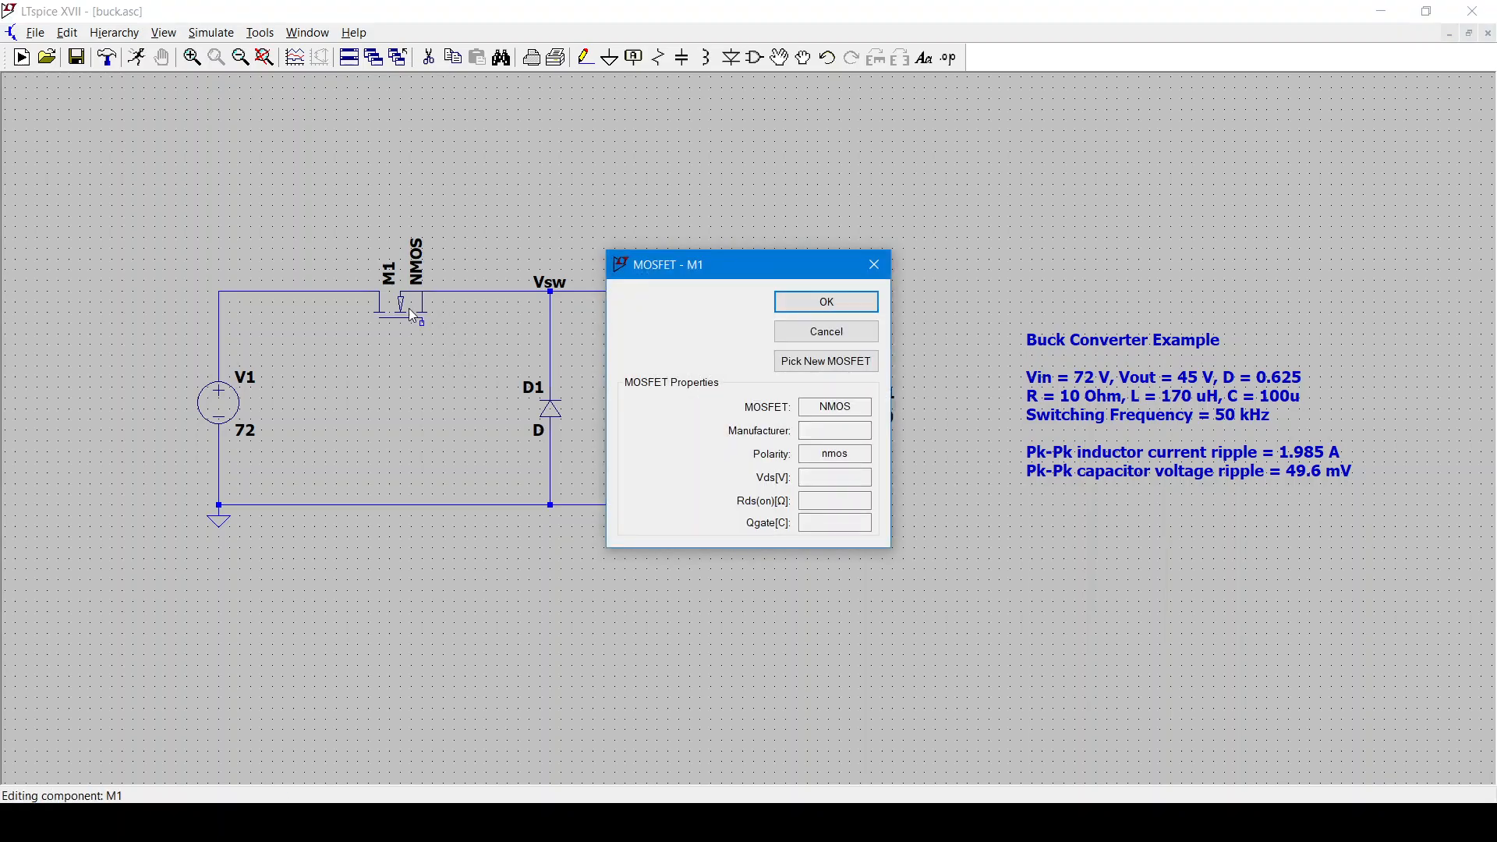
pyautogui.click(805, 370)
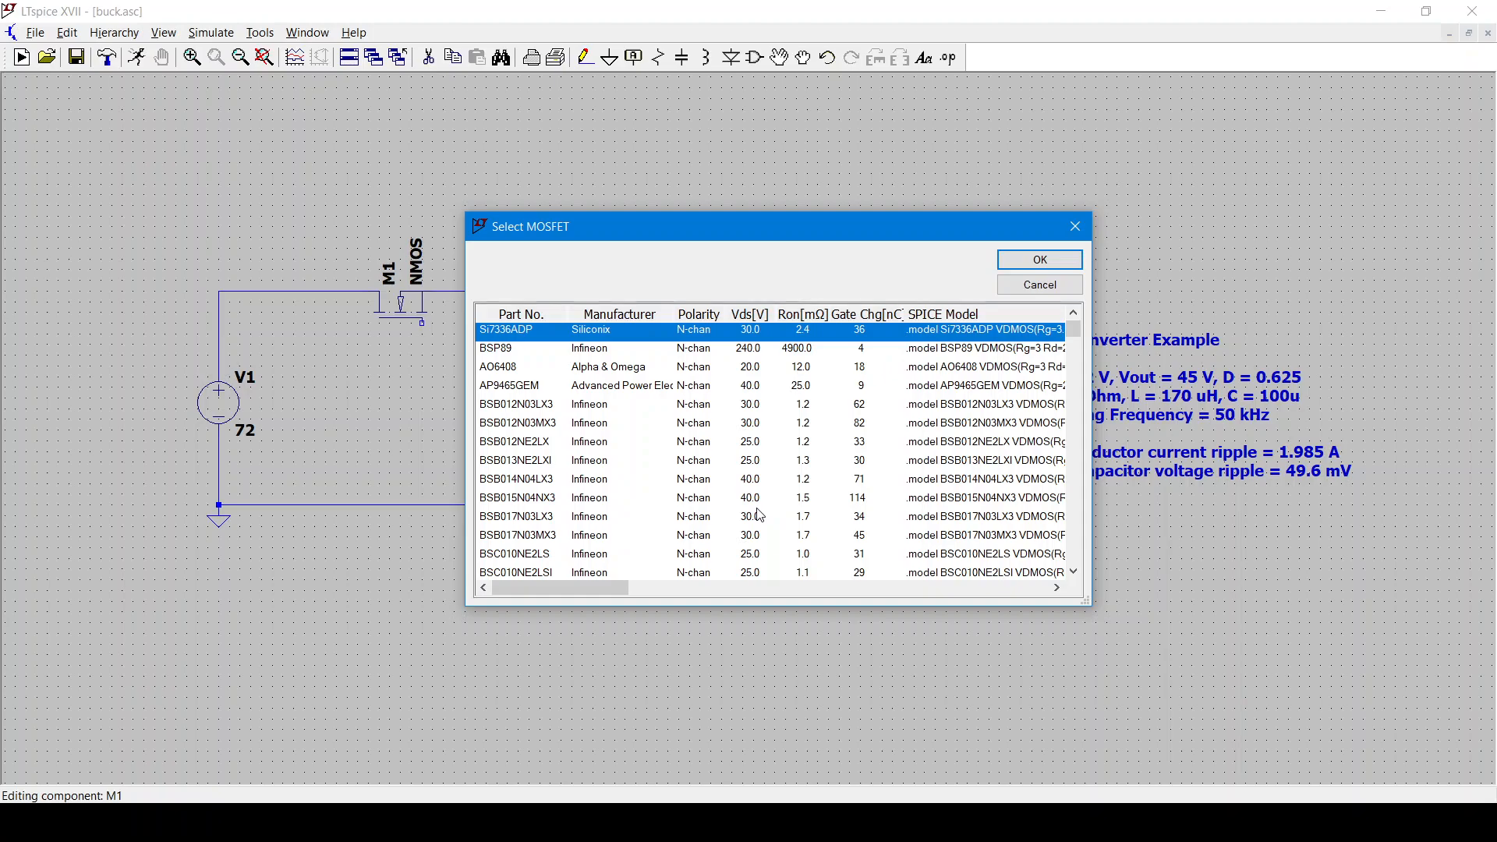
pyautogui.click(765, 319)
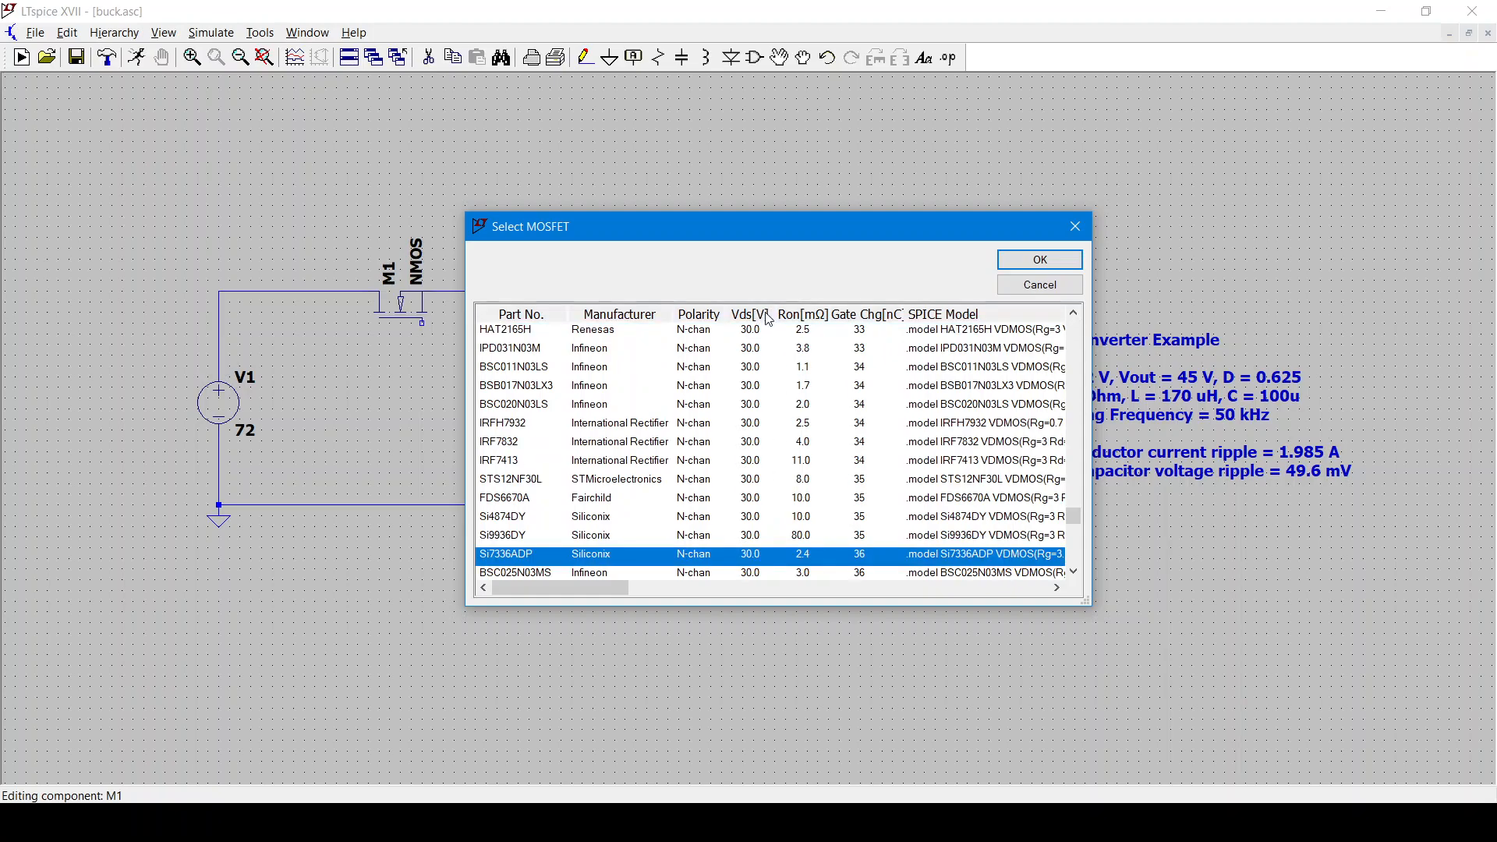
pyautogui.moveTo(1076, 519); pyautogui.dragTo(1074, 377)
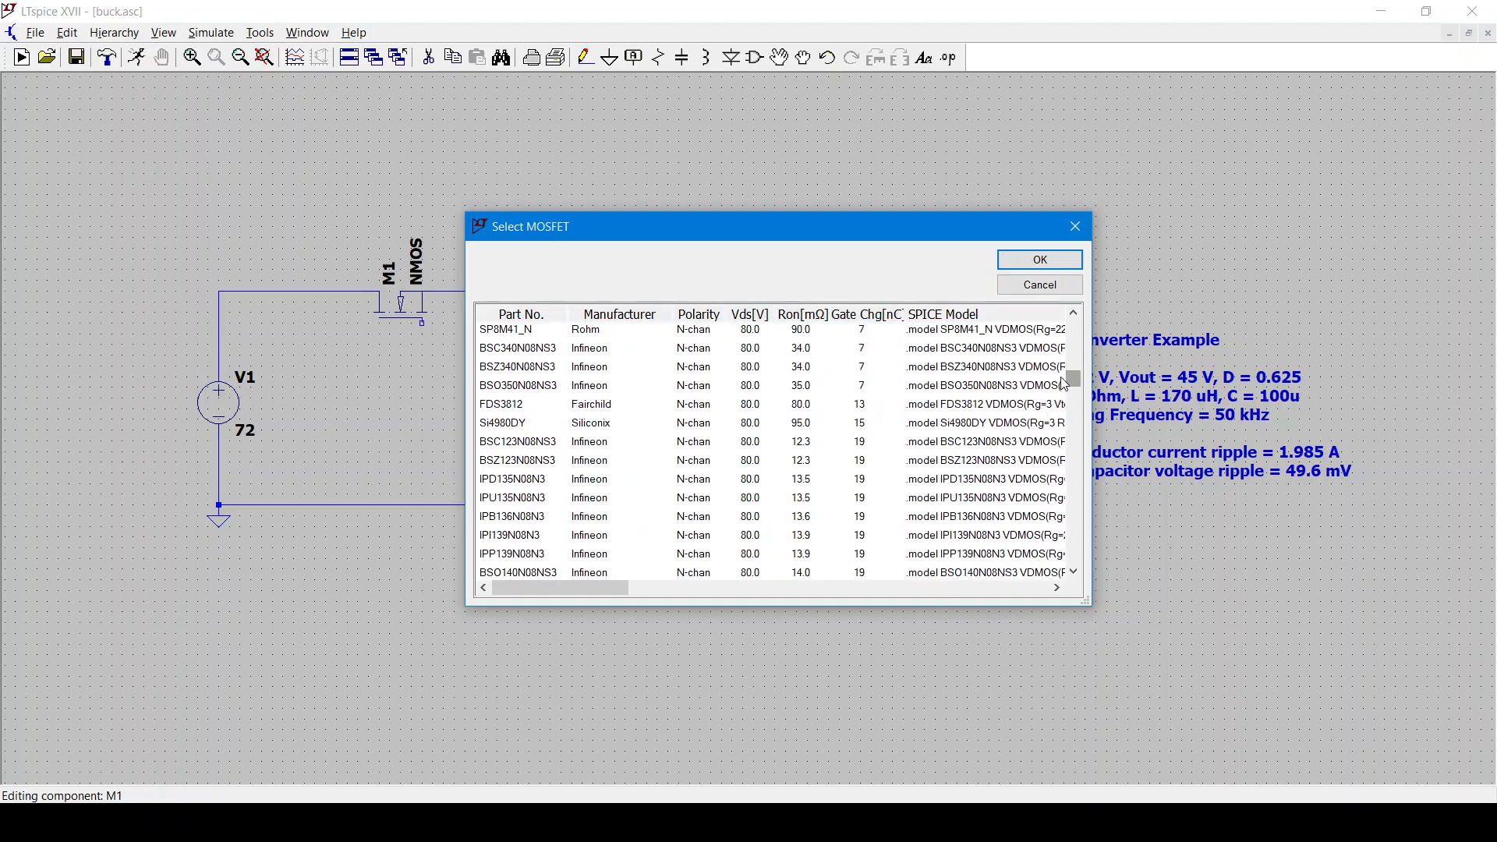
pyautogui.scroll(5, 759, 425)
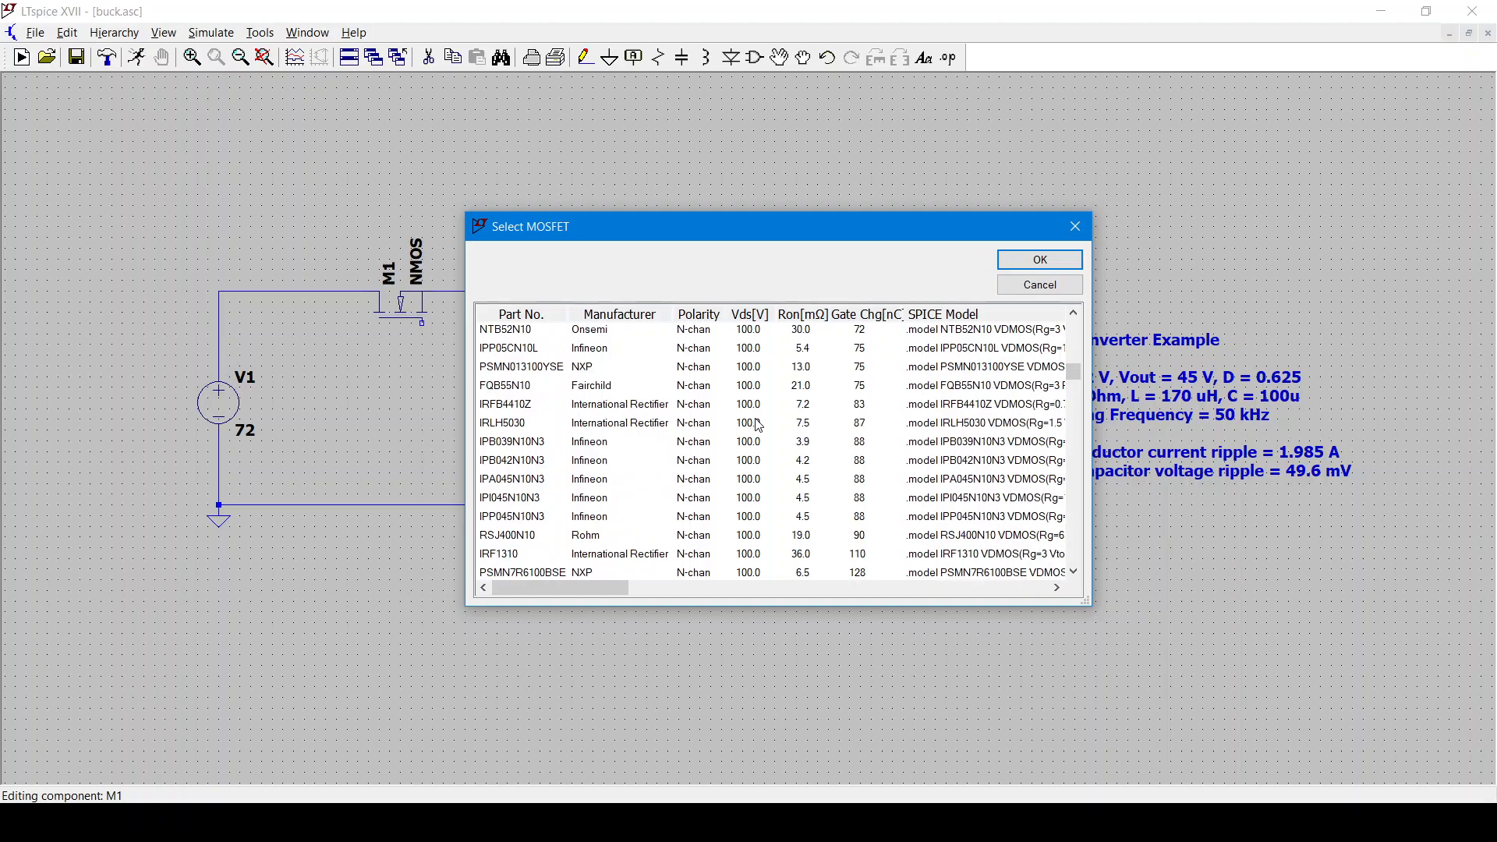
pyautogui.scroll(10, 759, 425)
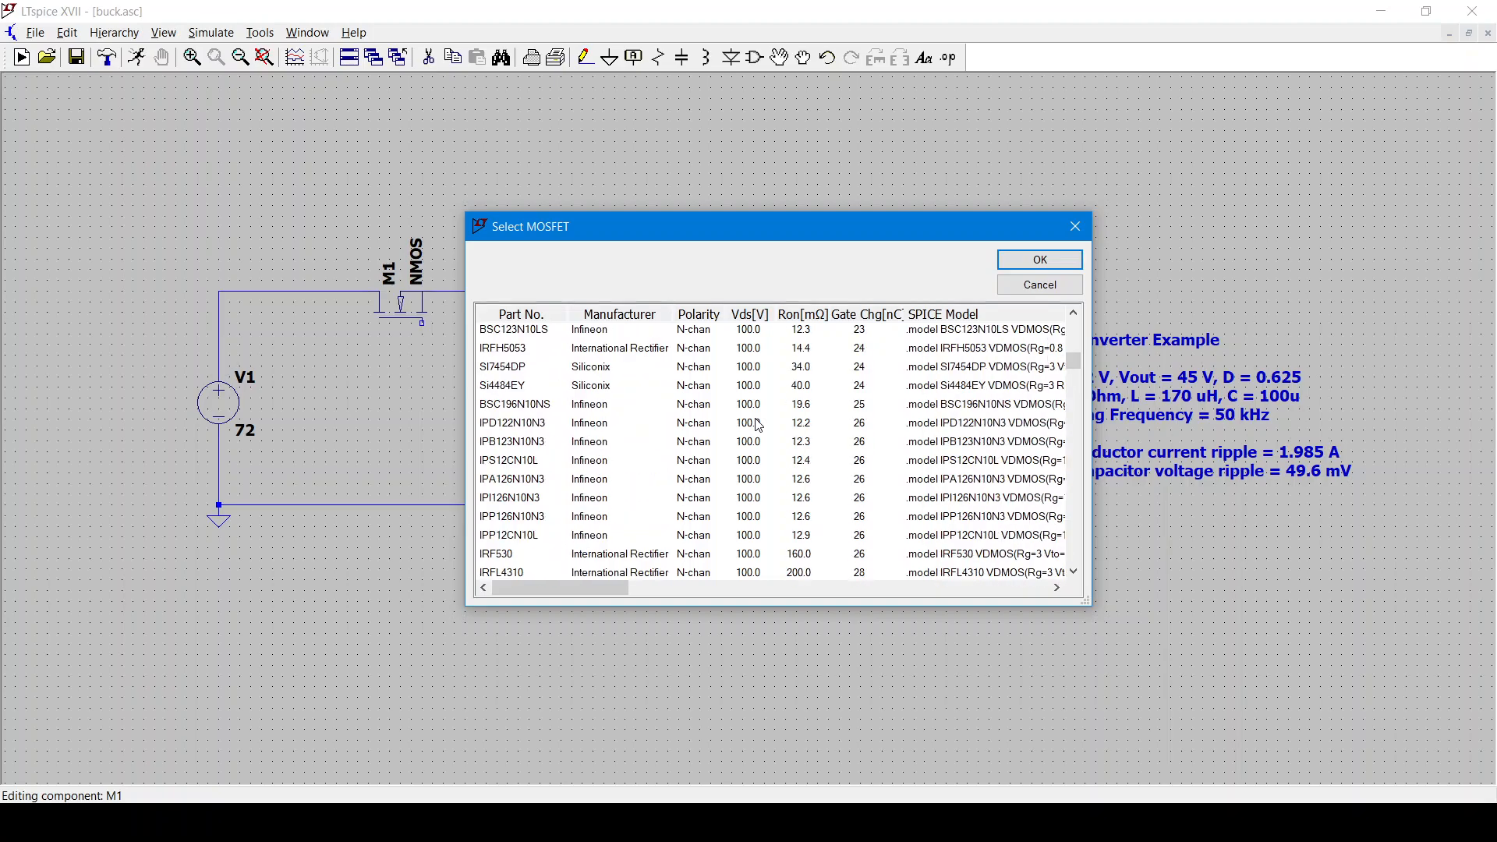
pyautogui.scroll(8, 759, 425)
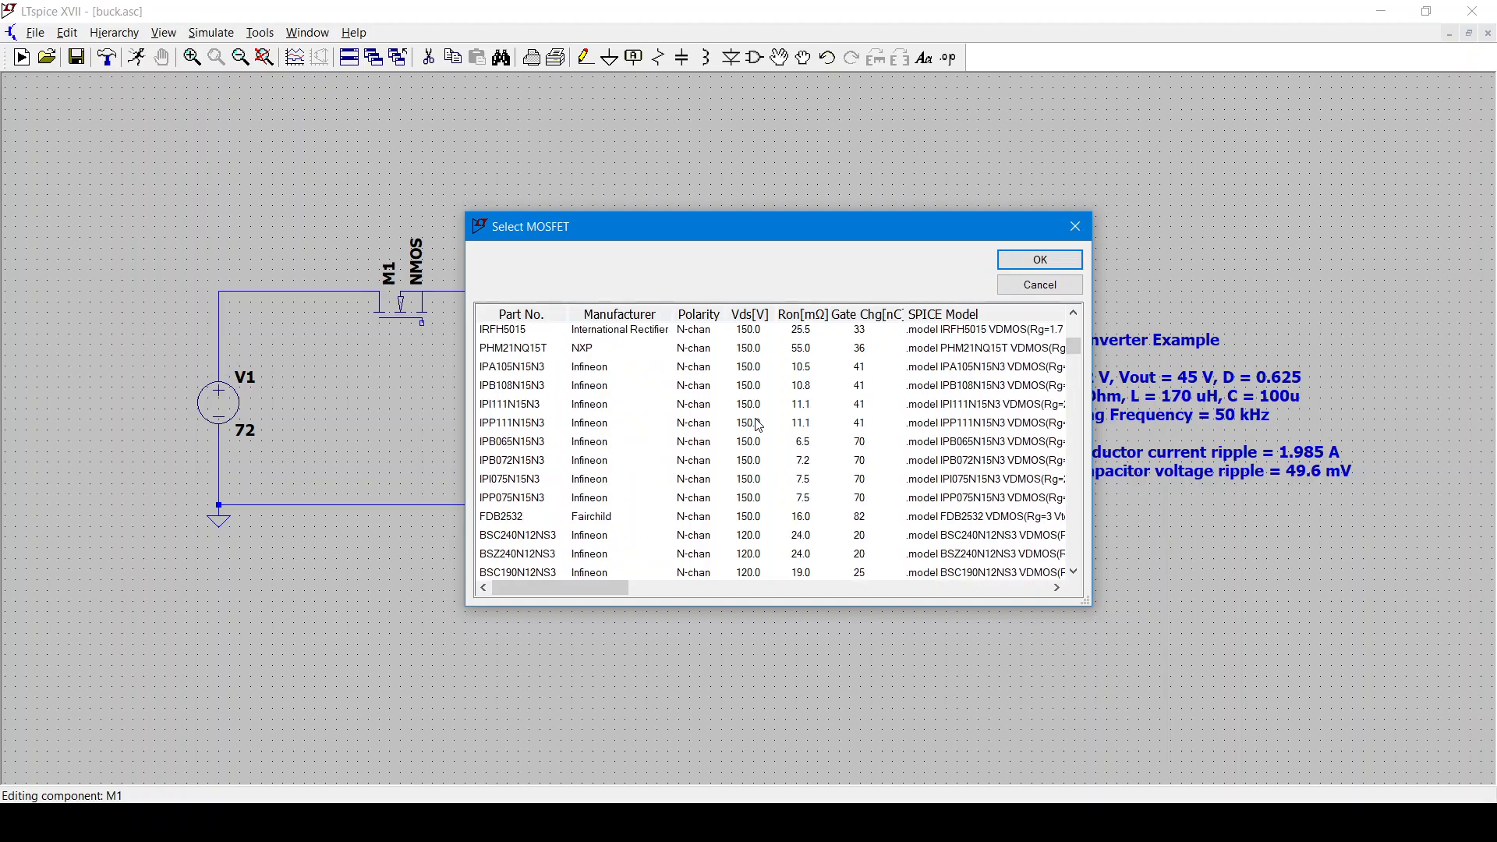
pyautogui.scroll(10, 759, 425)
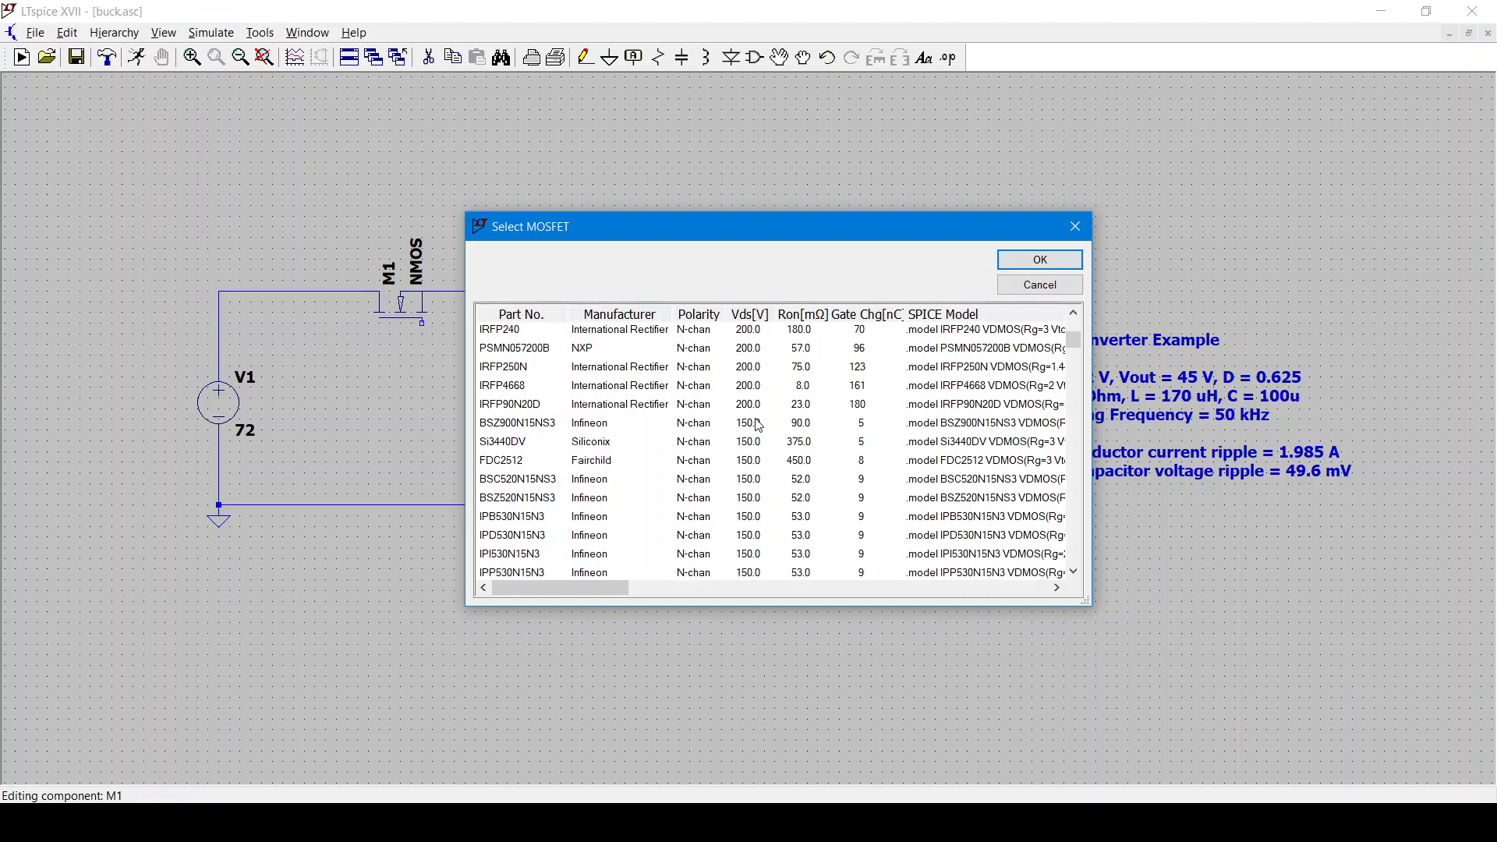
pyautogui.scroll(3, 759, 425)
pyautogui.scroll(-5, 759, 425)
pyautogui.click(758, 390)
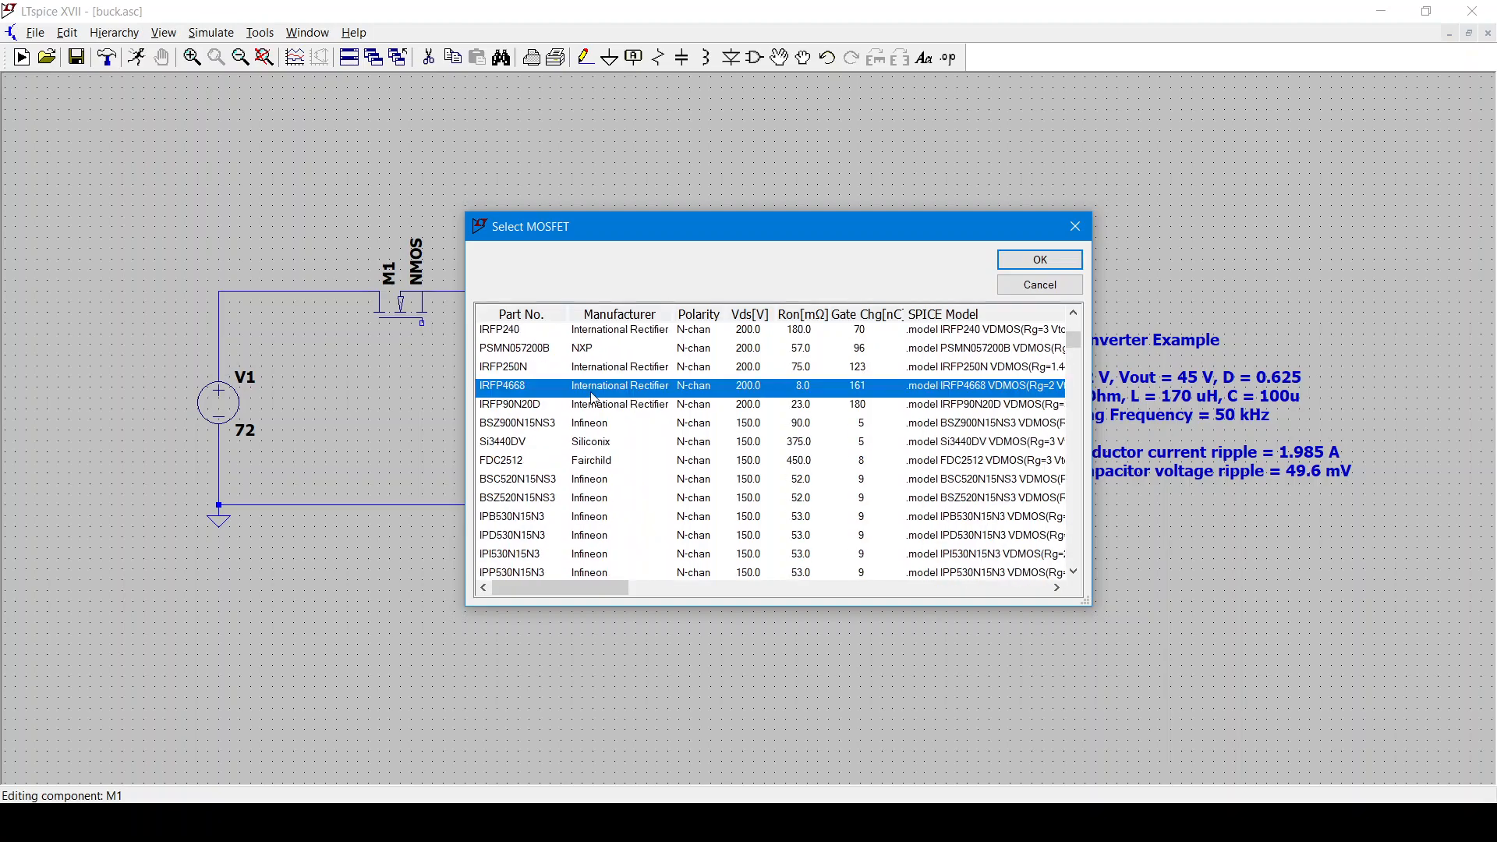
pyautogui.click(1040, 260)
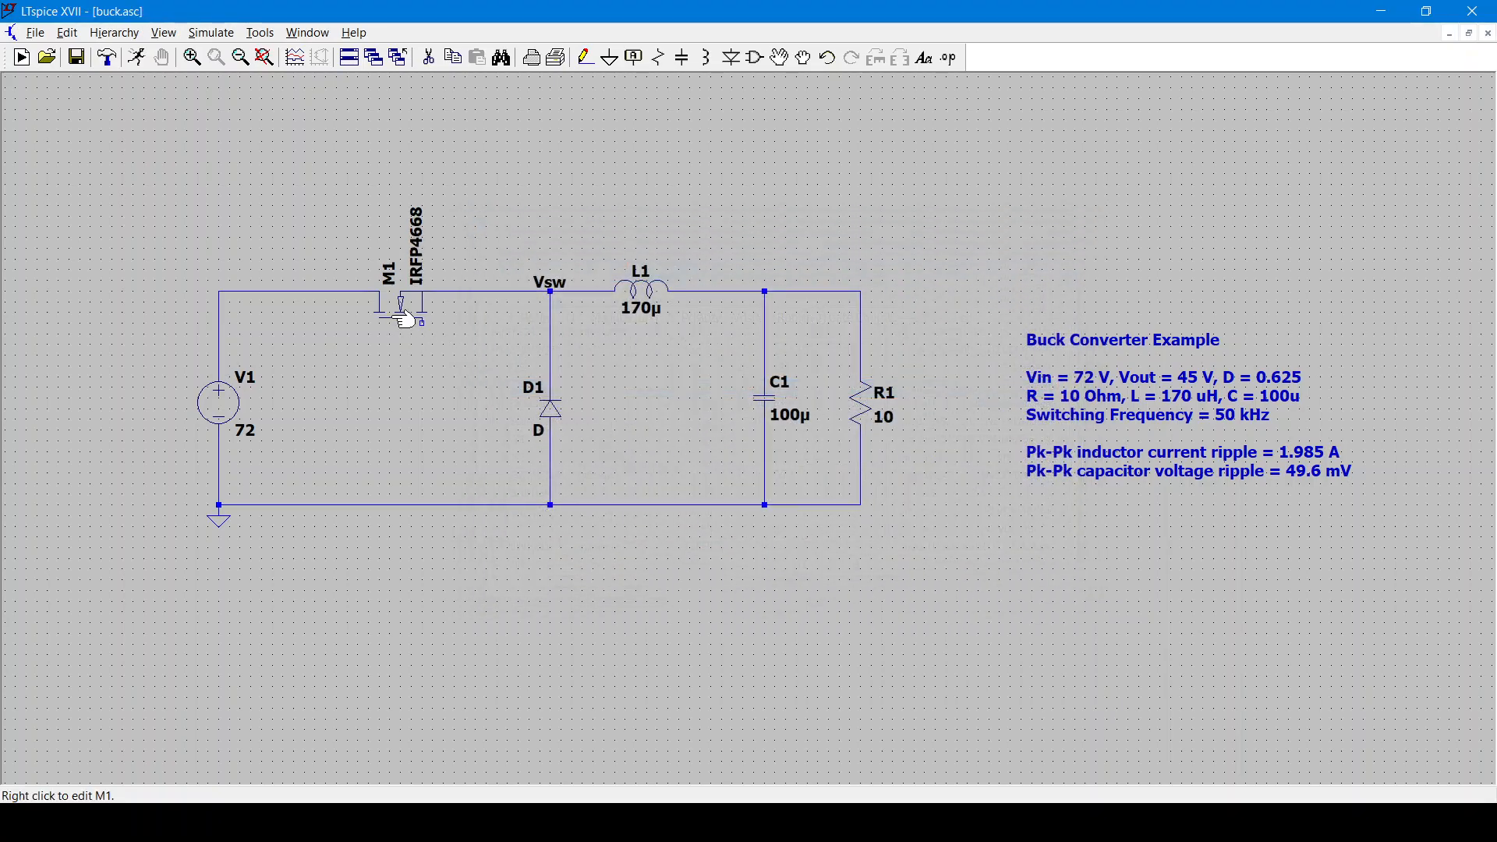
pyautogui.rightClick(405, 309)
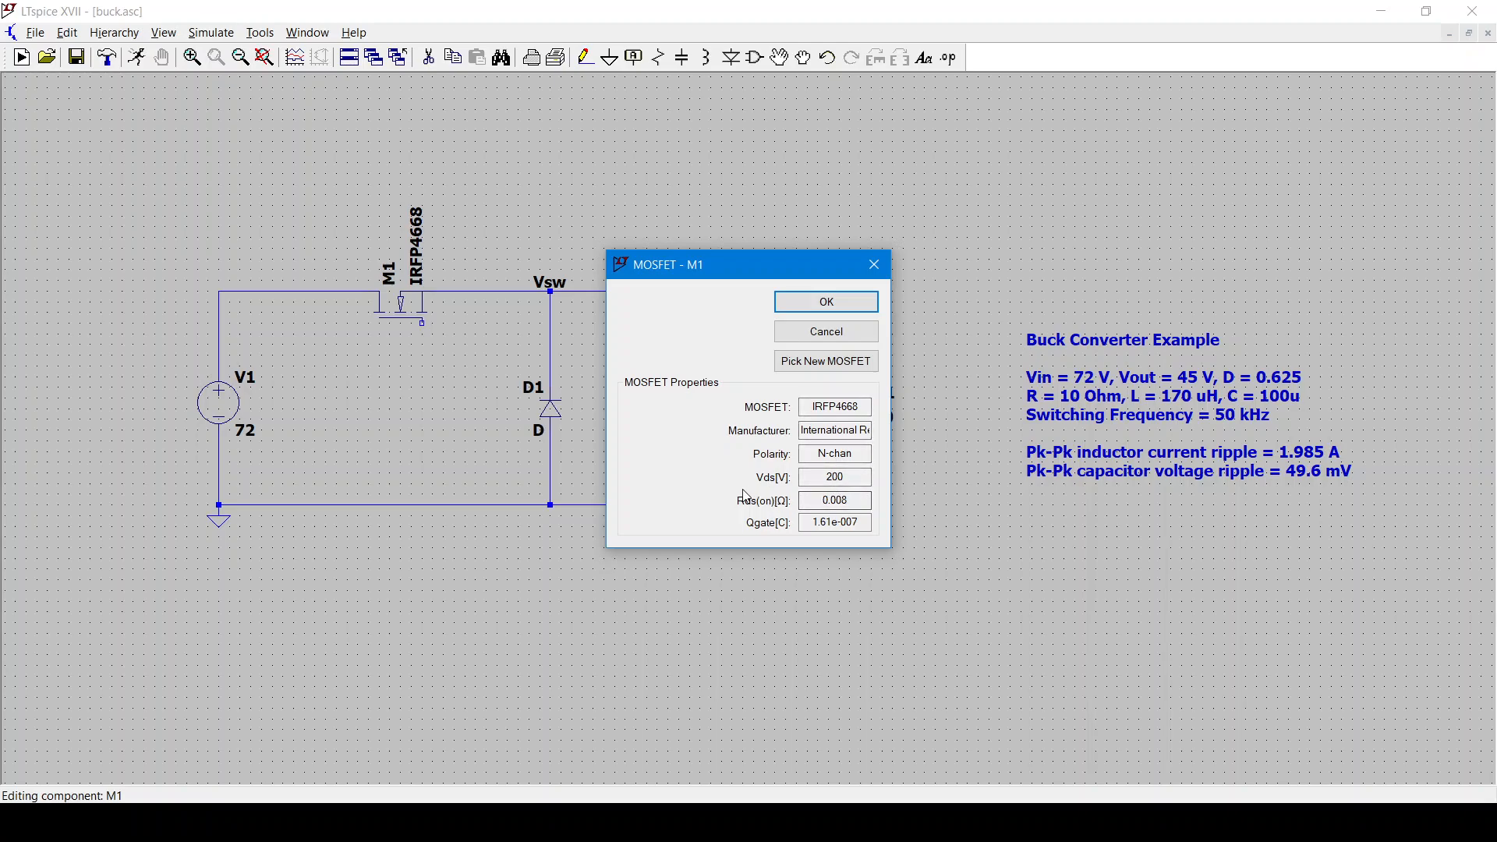
pyautogui.click(806, 313)
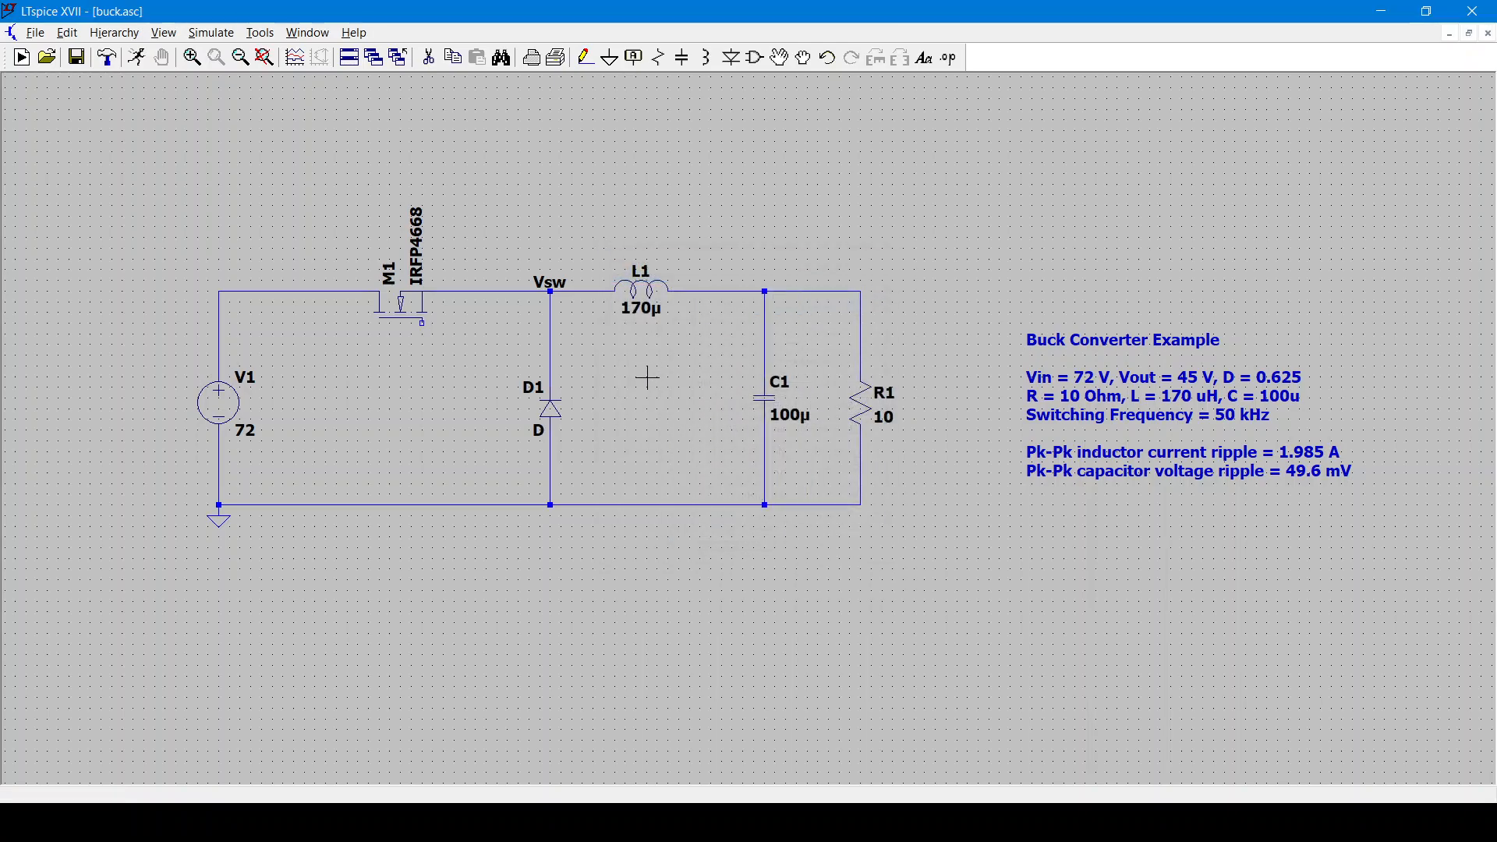
# - Assign the Rohm RF2001T2D fast-recovery model to diode D1 from the diode database
pyautogui.rightClick(566, 407)
pyautogui.click(797, 383)
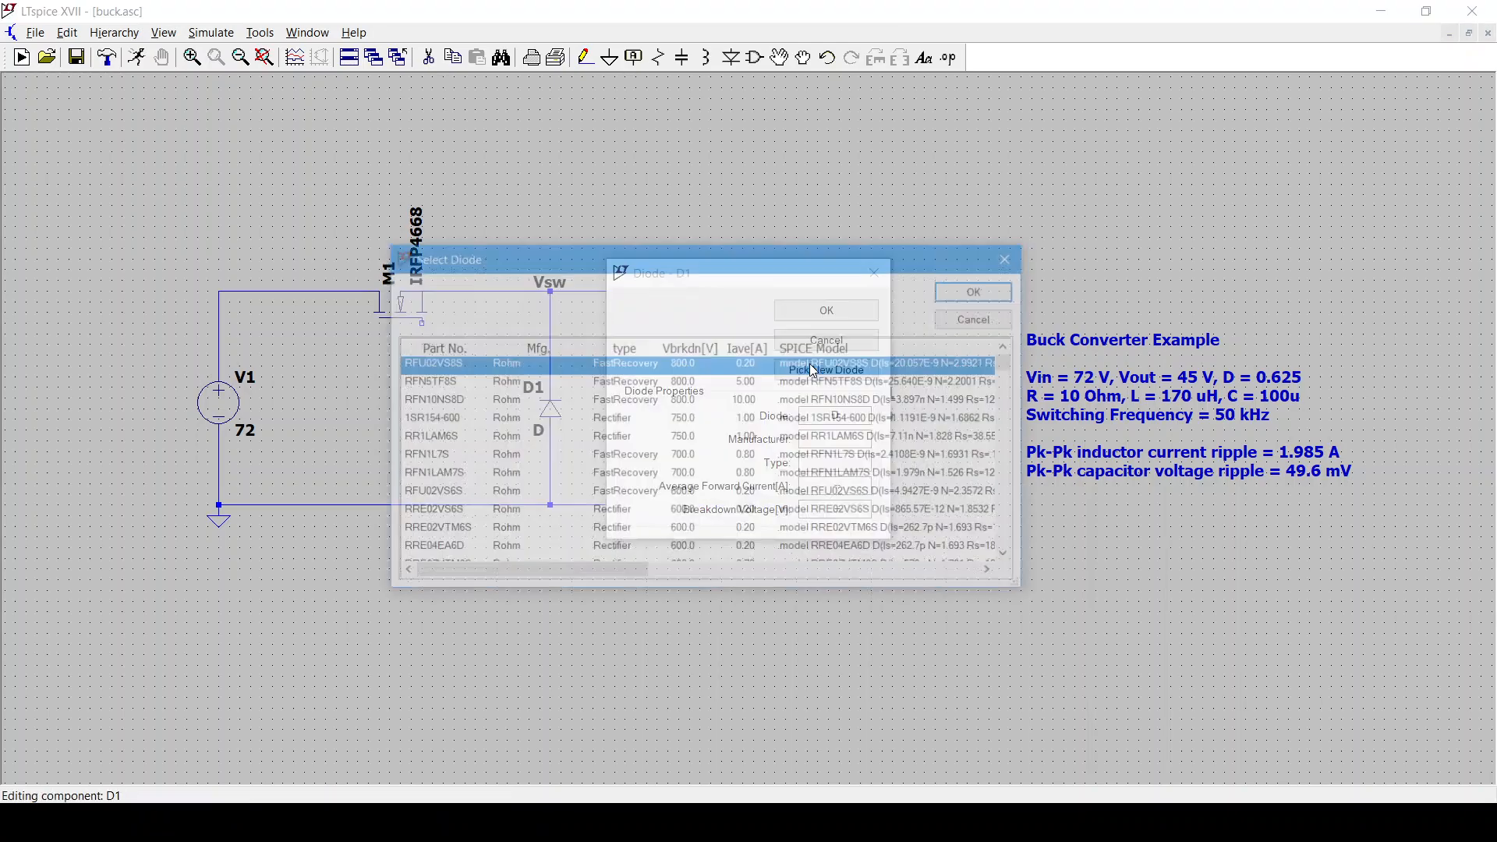
pyautogui.scroll(-10, 705, 441)
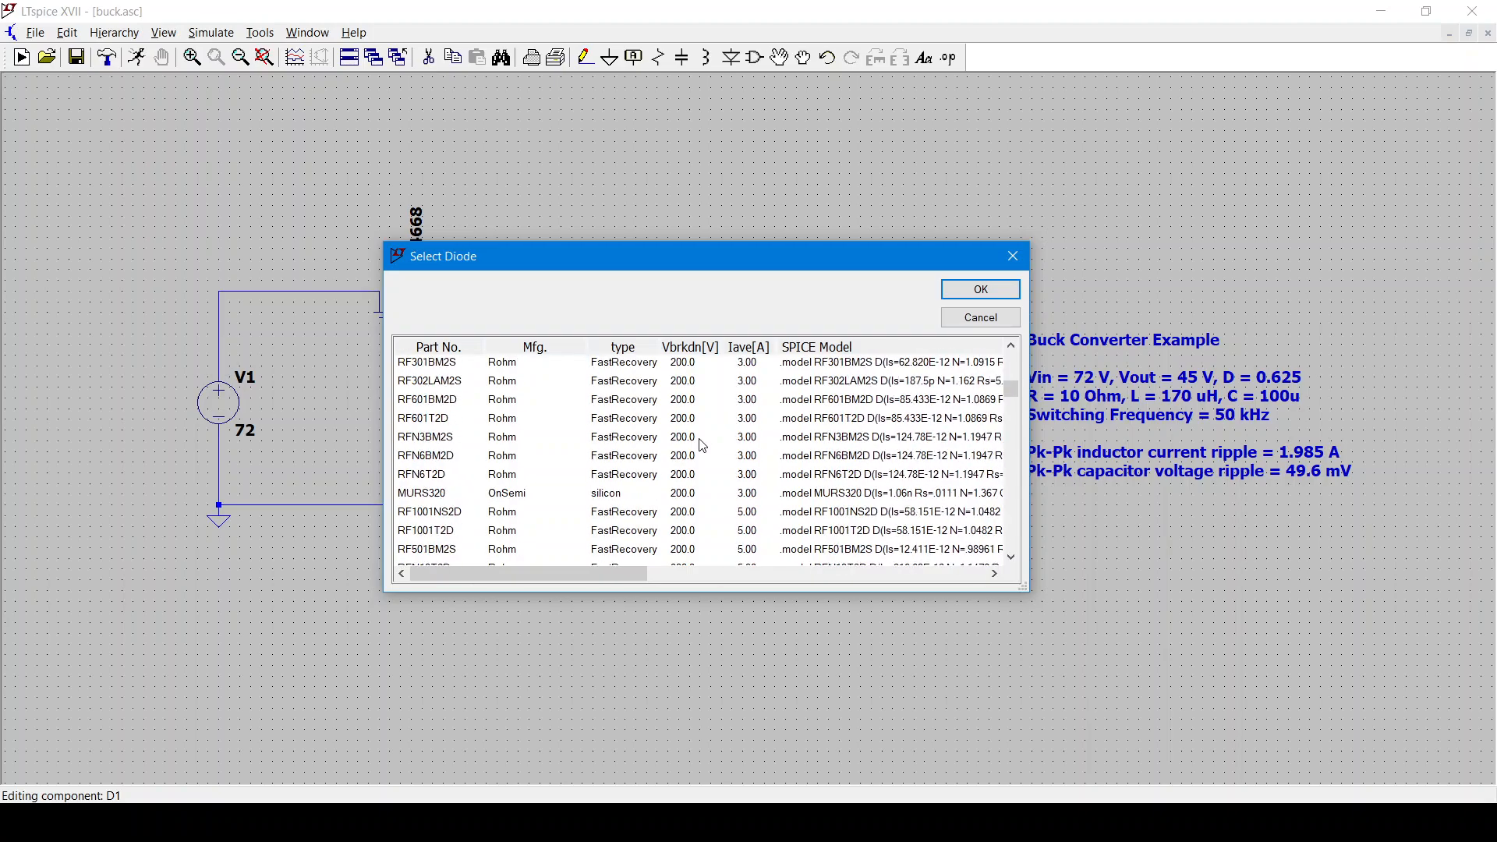
pyautogui.scroll(-6, 701, 456)
pyautogui.scroll(2, 702, 457)
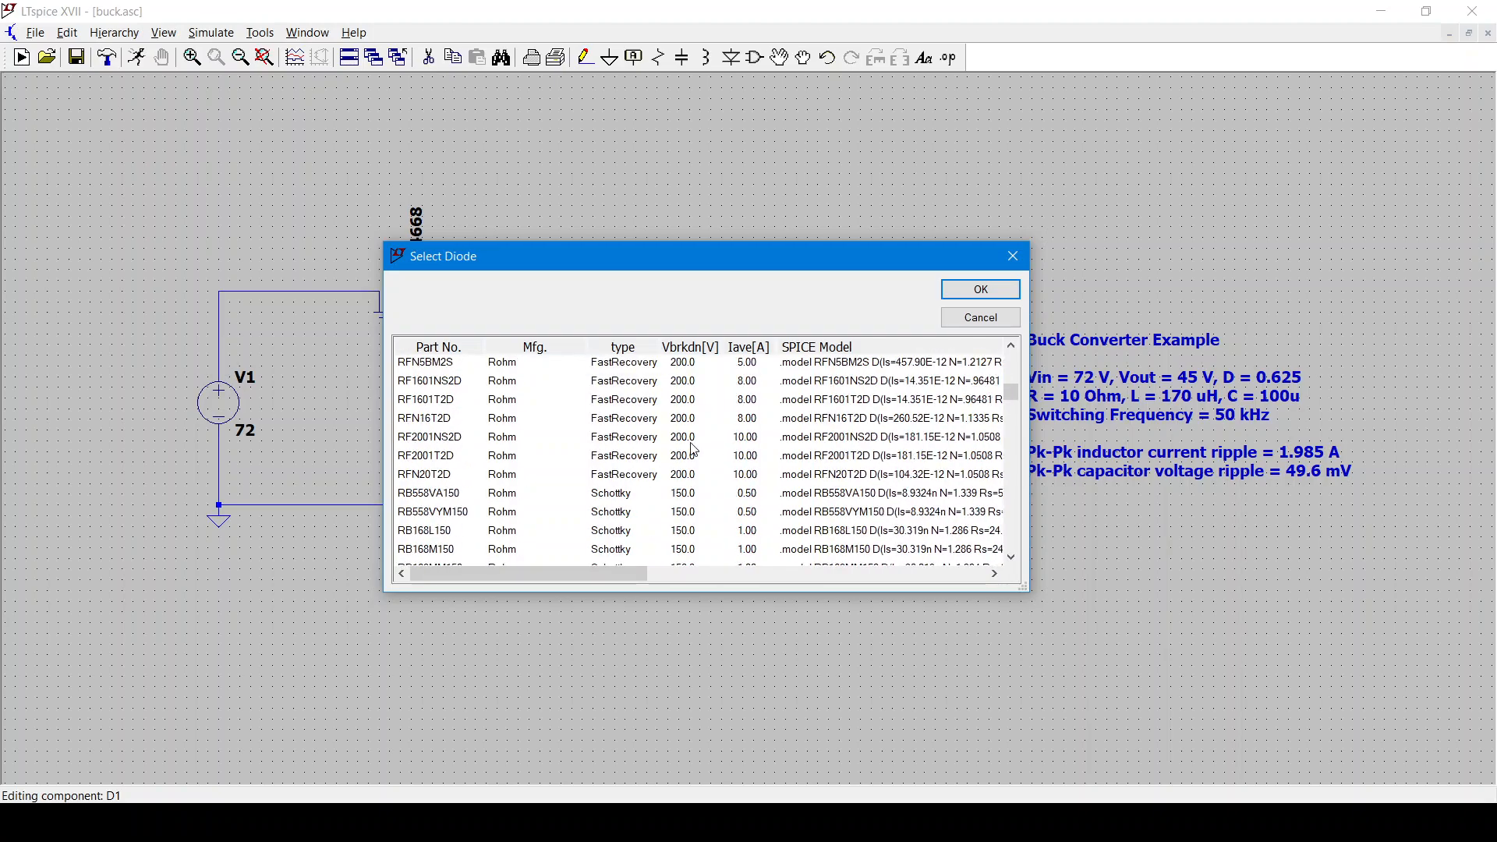
pyautogui.click(693, 459)
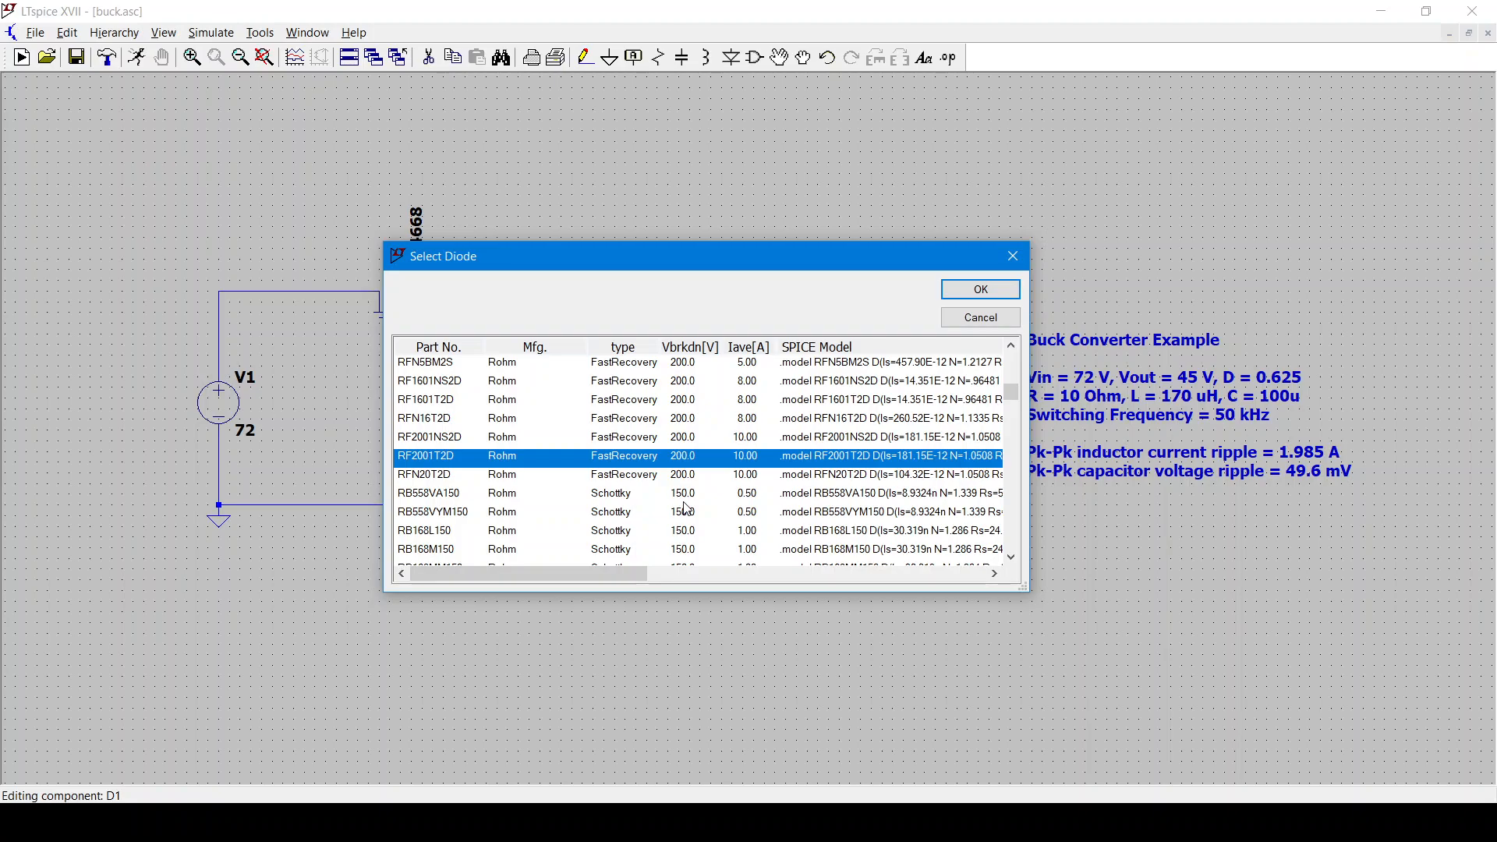
pyautogui.click(981, 290)
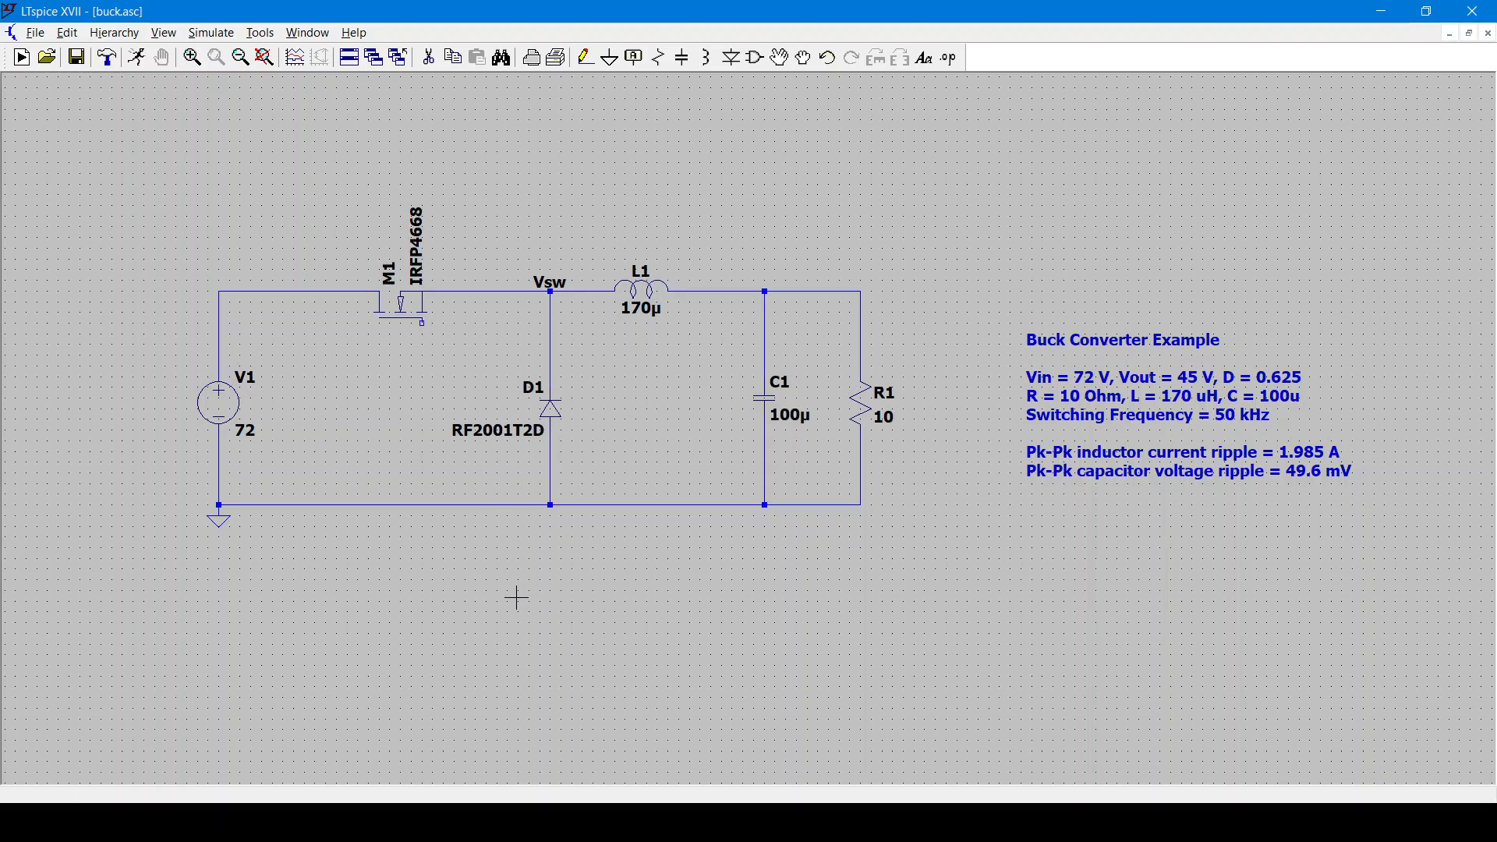
# - Place a second voltage source below the circuit's ground wire, between V1 and the diode
pyautogui.moveTo(517, 597); pyautogui.dragTo(544, 583)
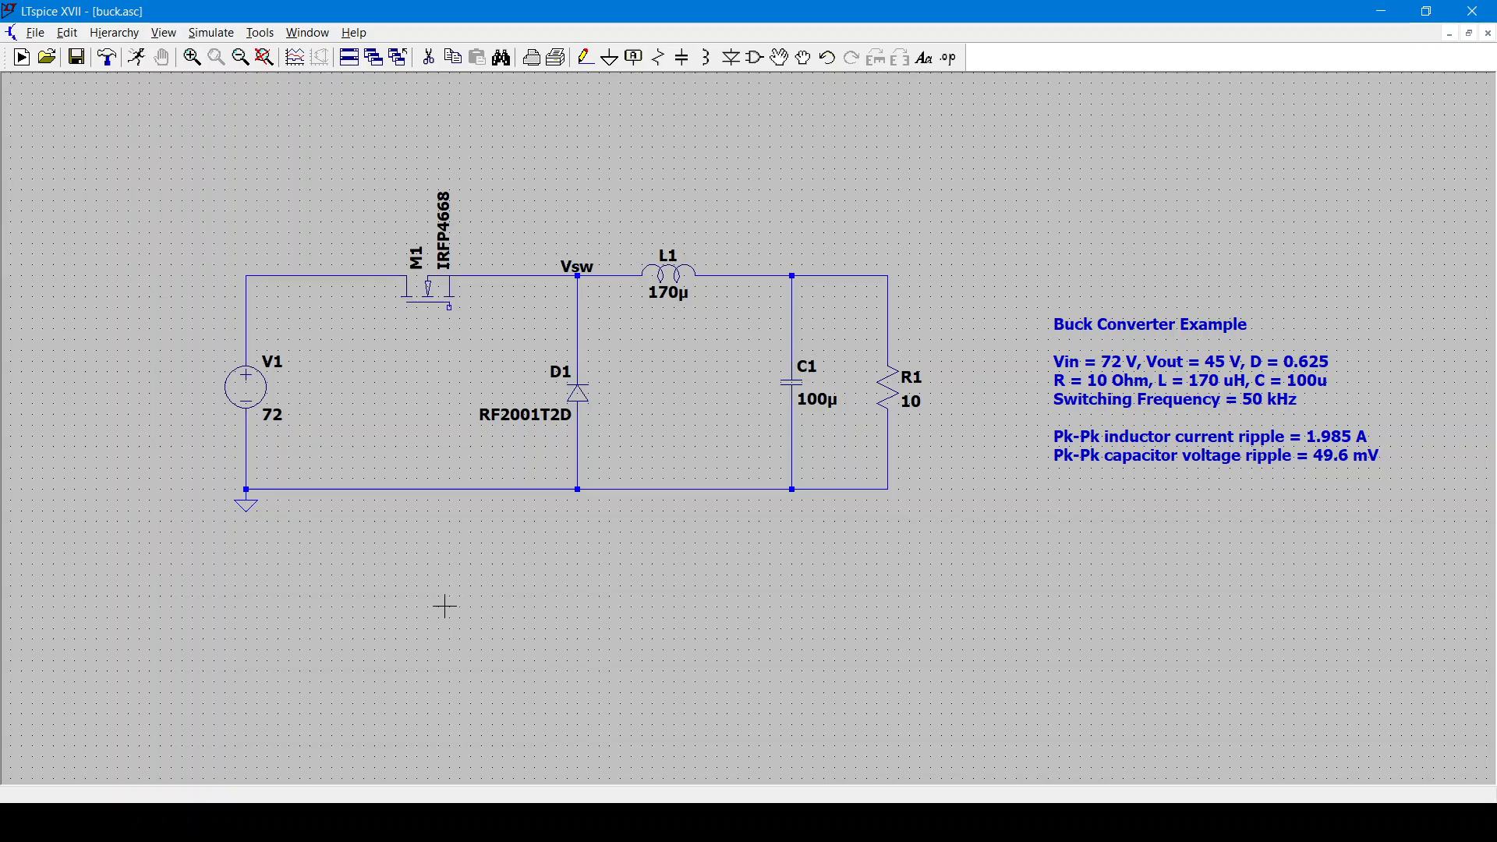
pyautogui.press('v')
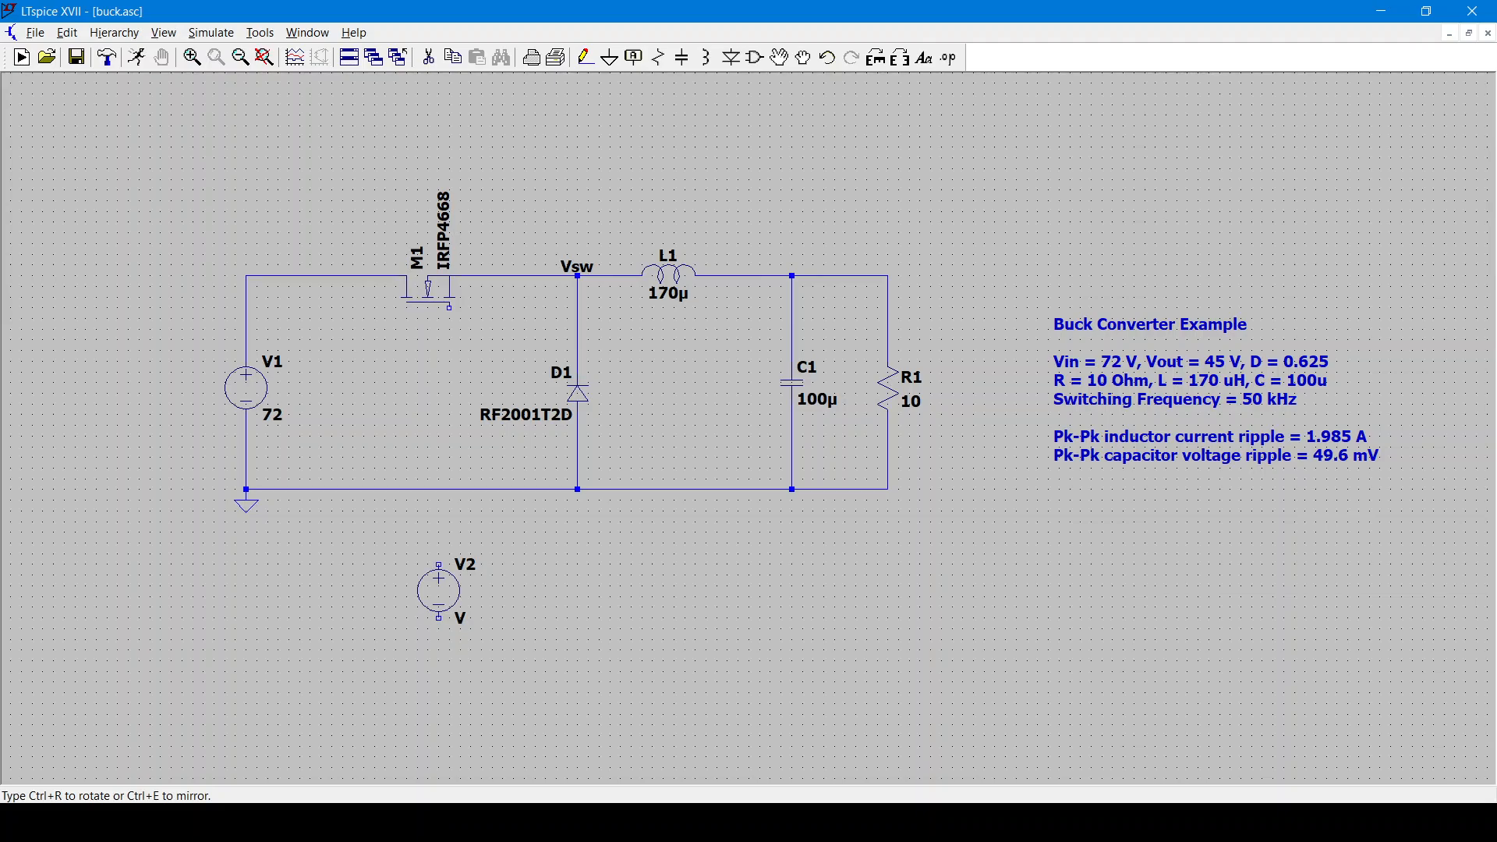
pyautogui.click(439, 554)
pyautogui.press('Escape')
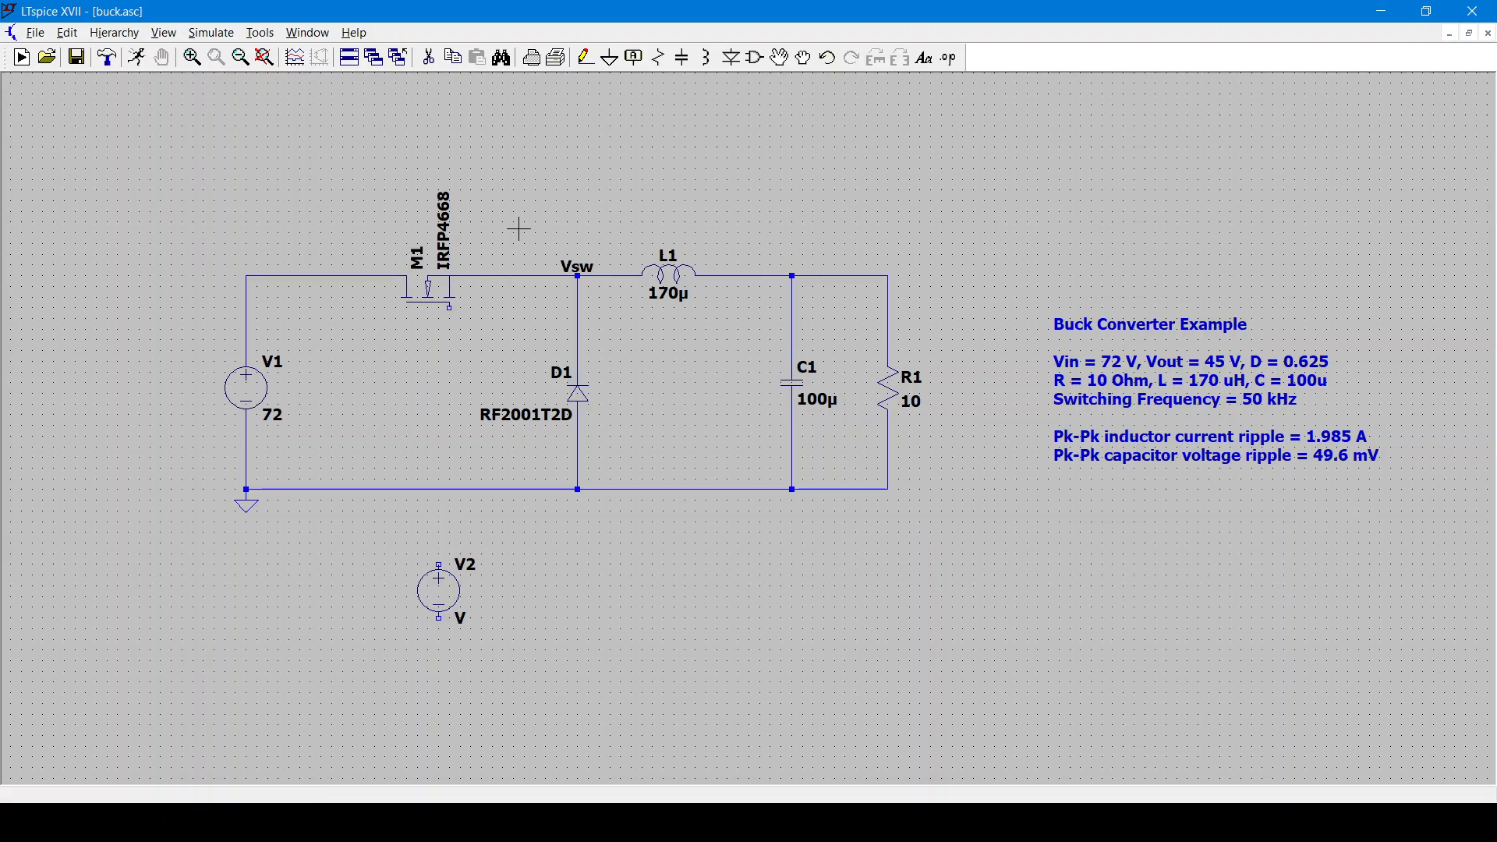
# - Attach rotated Gate net labels to the MOSFET gate and V2's positive terminal, and copy the Vsw label onto V2's negative terminal
pyautogui.click(634, 60)
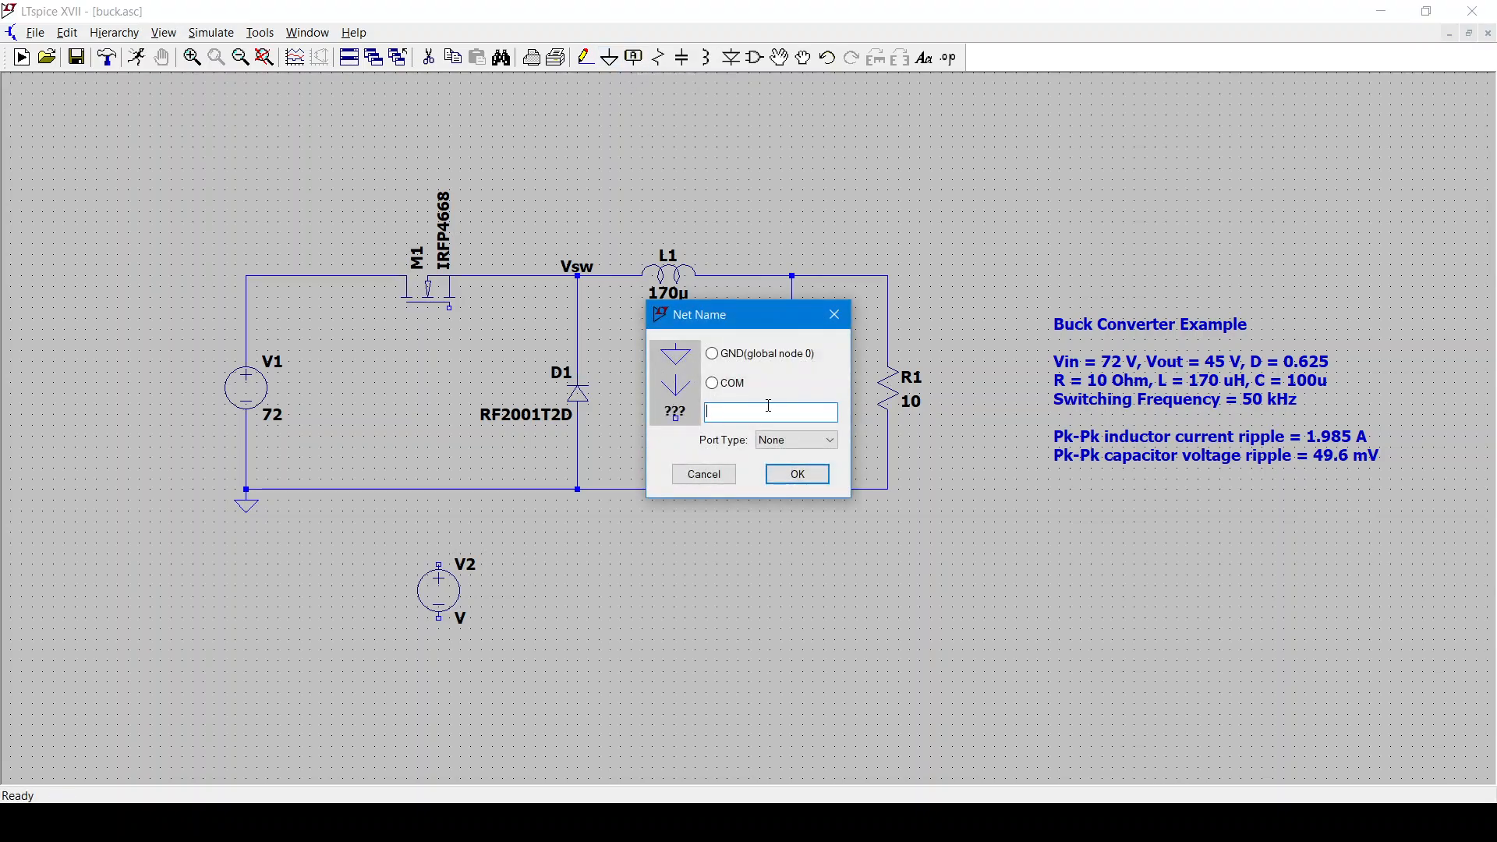
pyautogui.write('Gate')
pyautogui.press('Return')
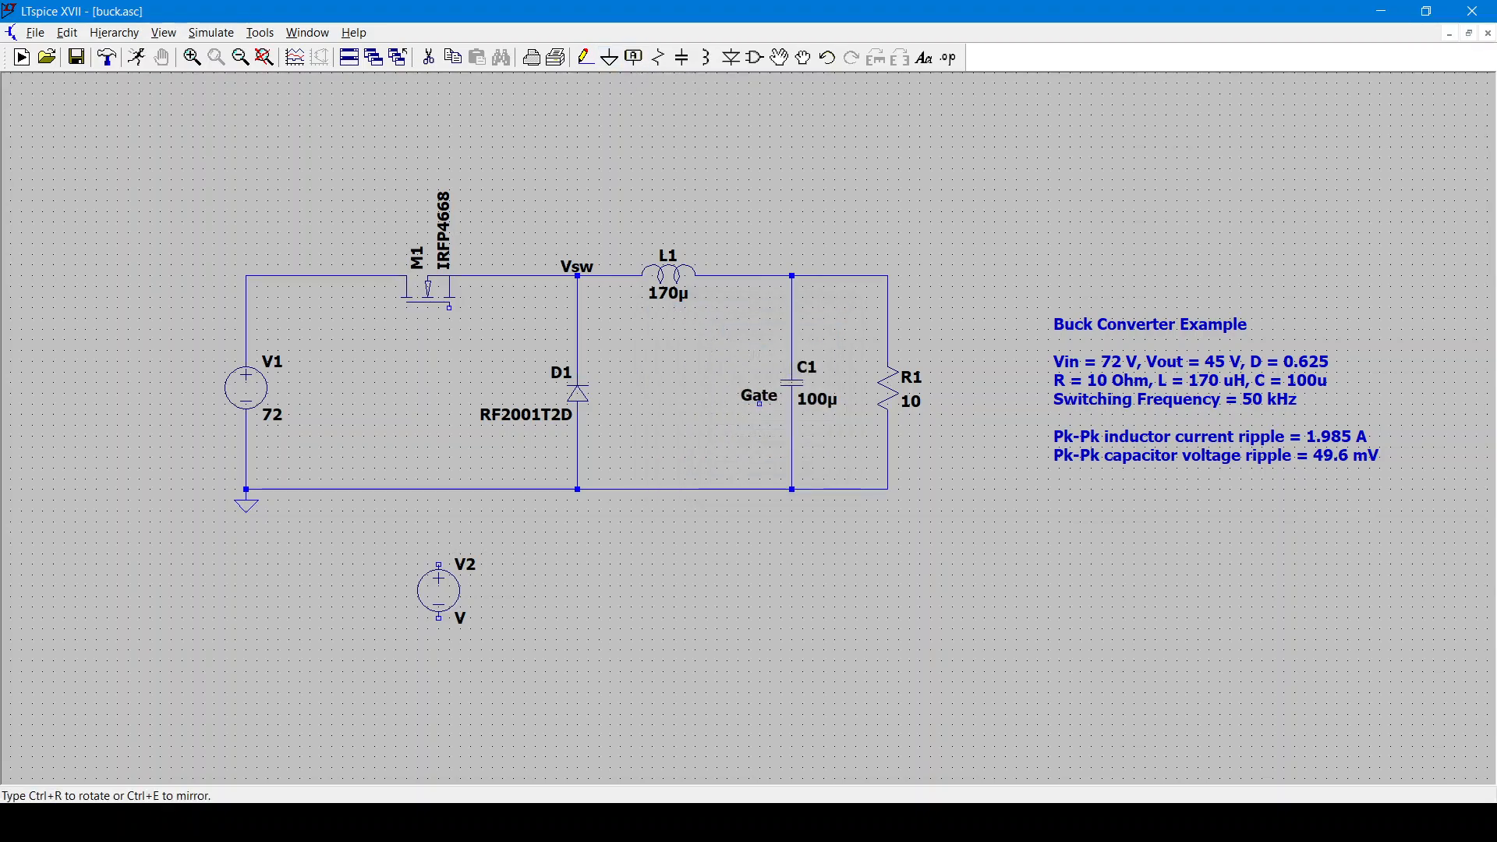
pyautogui.hotkey('ctrl', 'r')
pyautogui.click(450, 308)
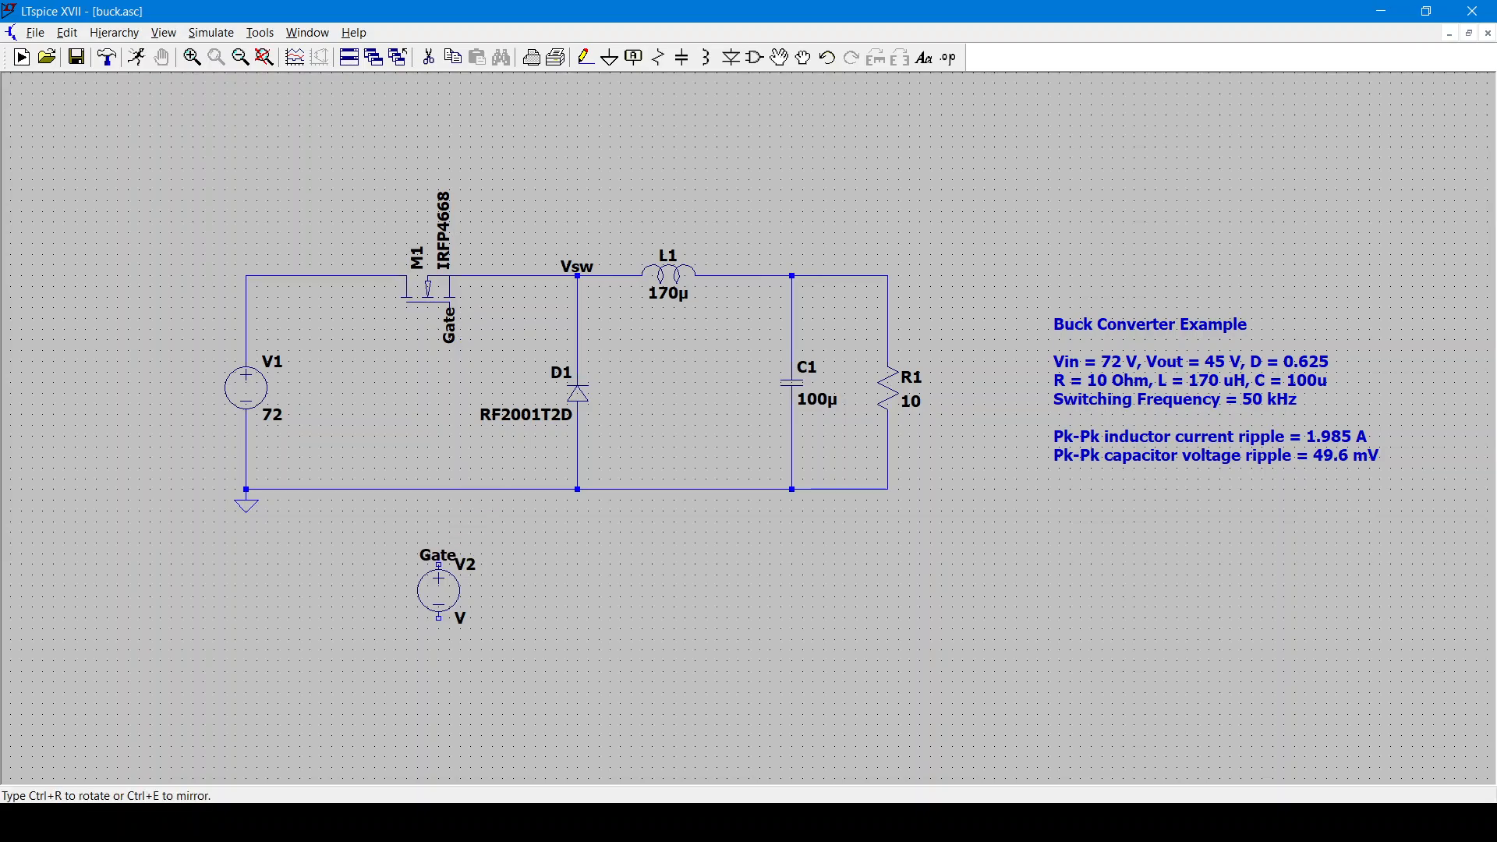
pyautogui.hotkey('ctrl', 'r')
pyautogui.click(438, 564)
pyautogui.press('Escape')
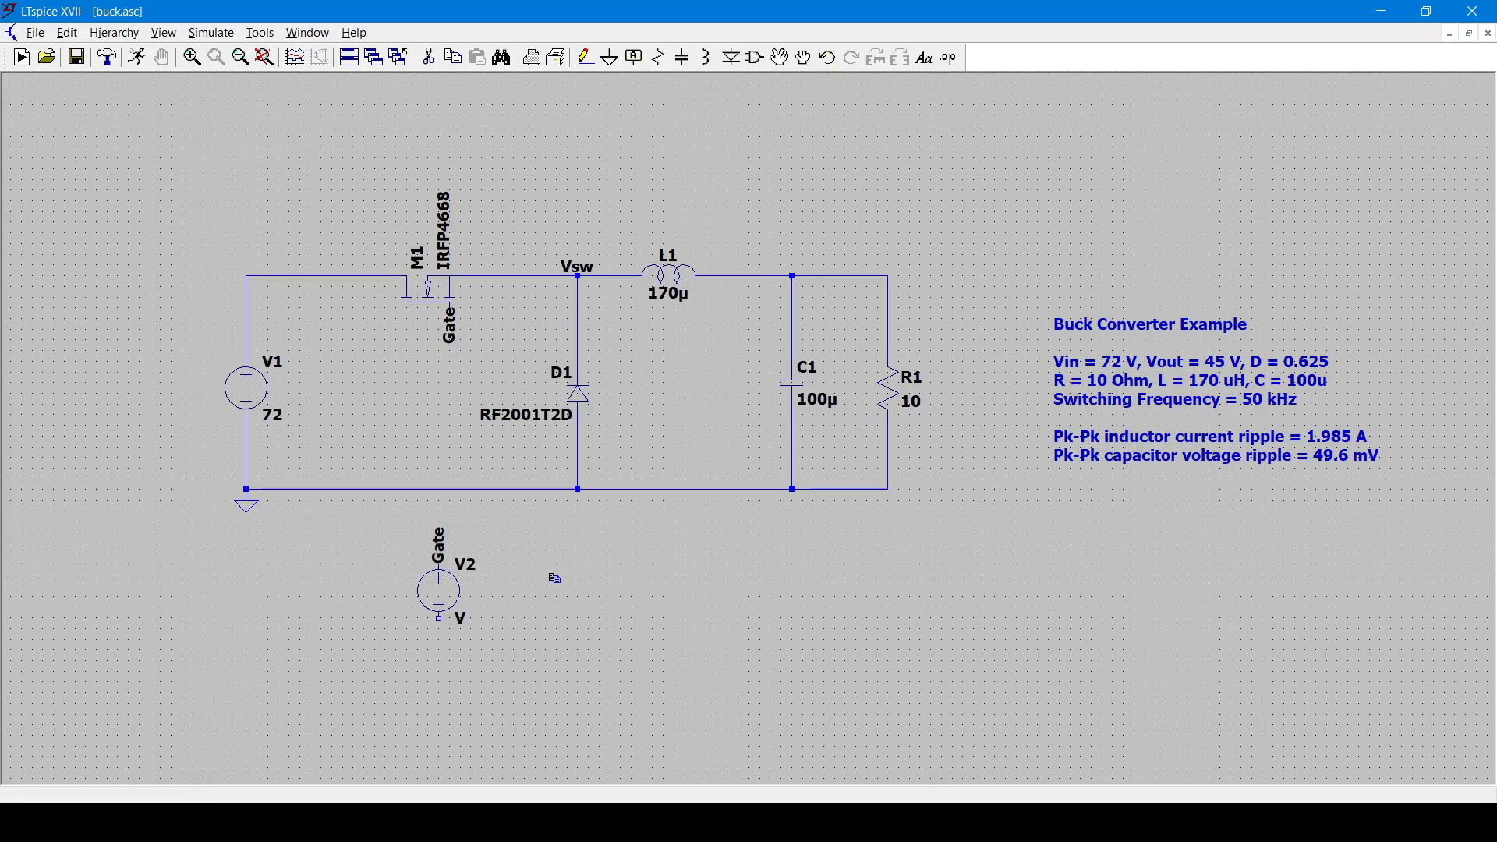
pyautogui.click(578, 265)
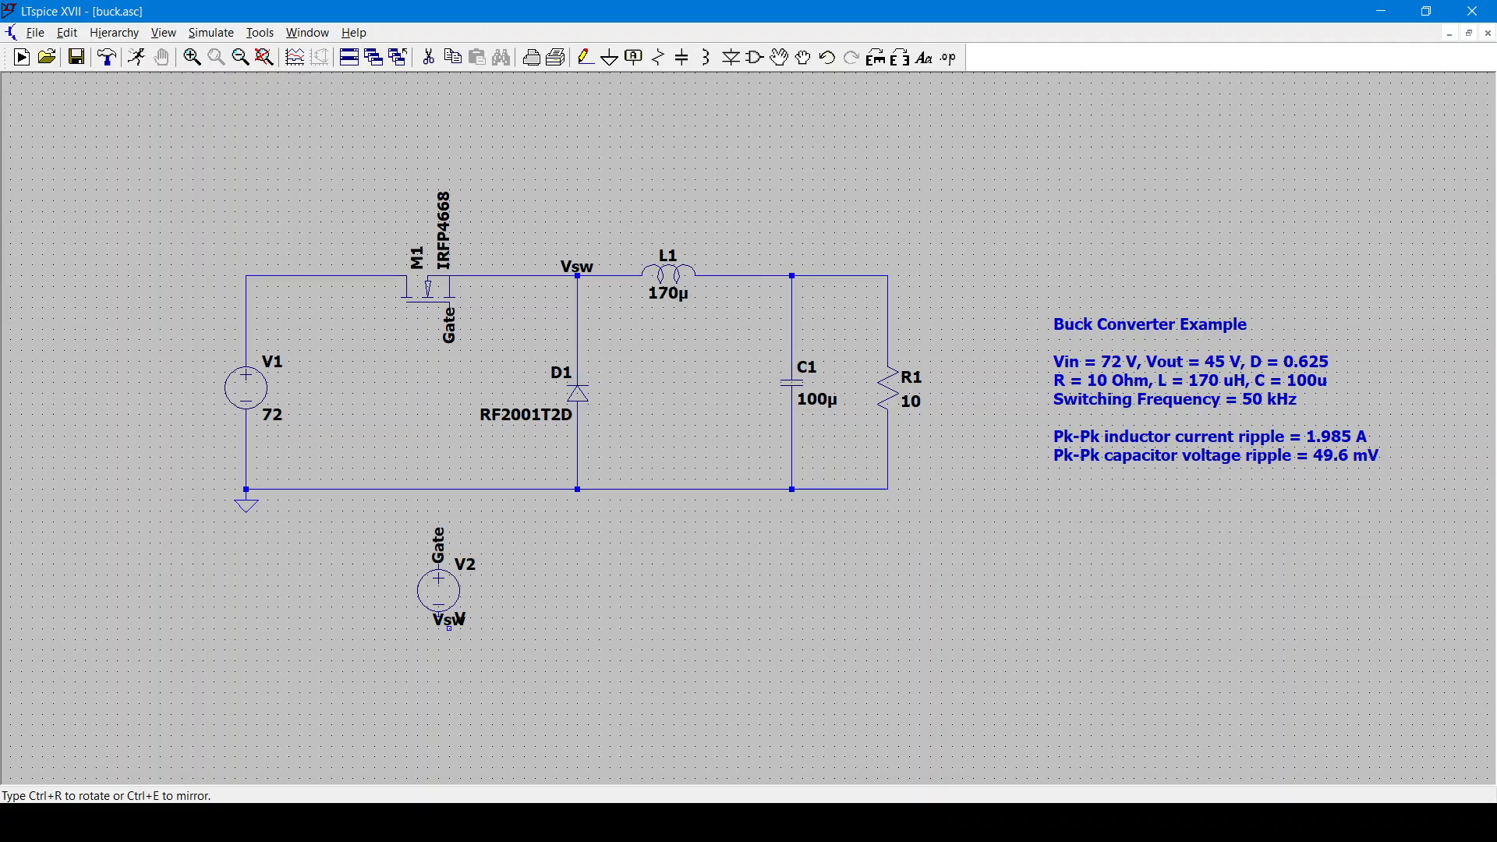
pyautogui.click(439, 609)
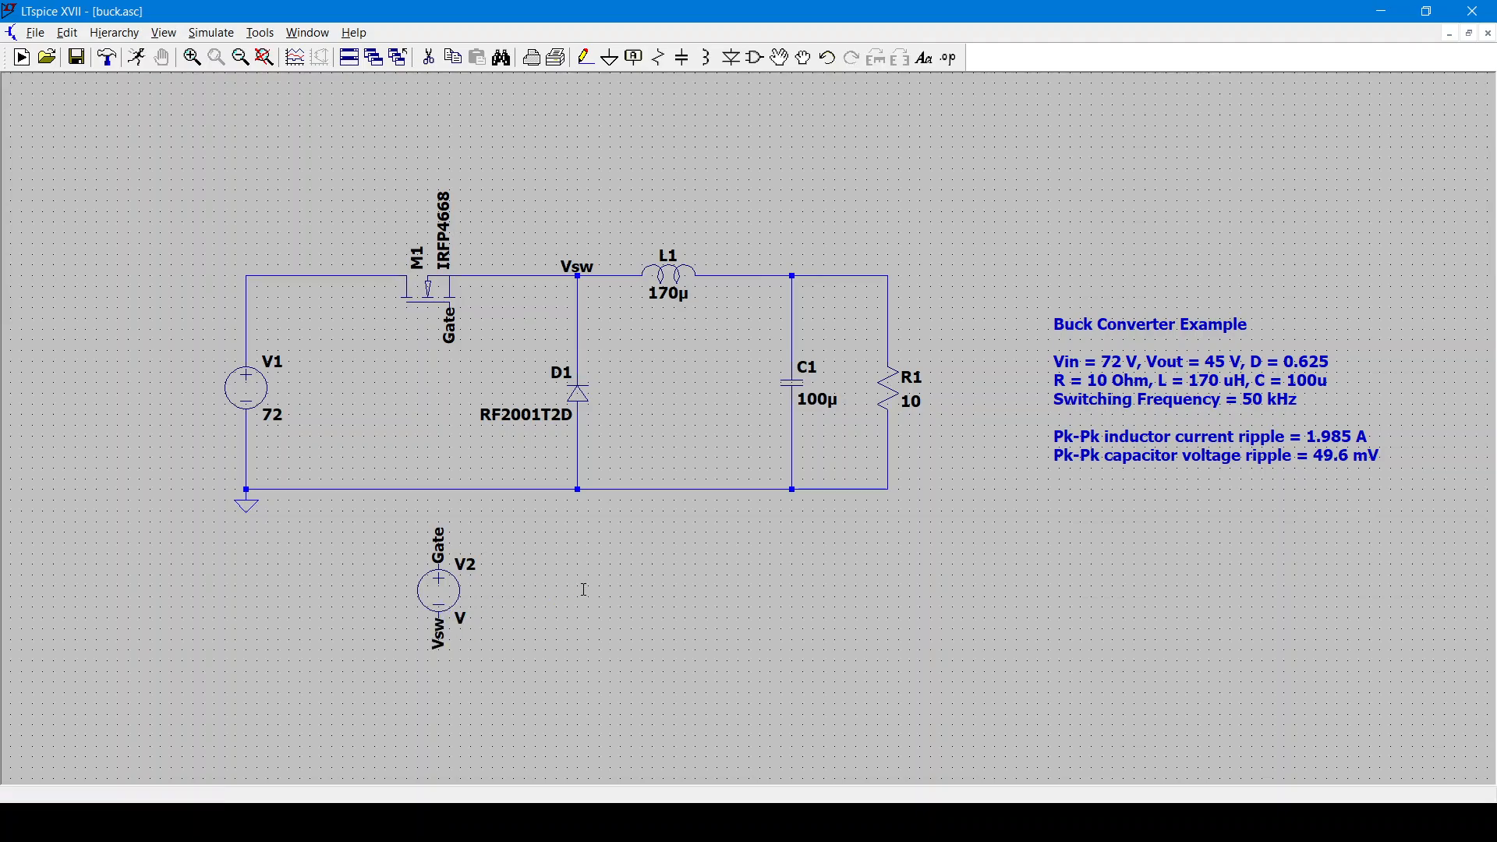
# - Make V2 a PULSE source with Vinitial 0, Von 15, and rise and fall times of 100n
pyautogui.rightClick(450, 595)
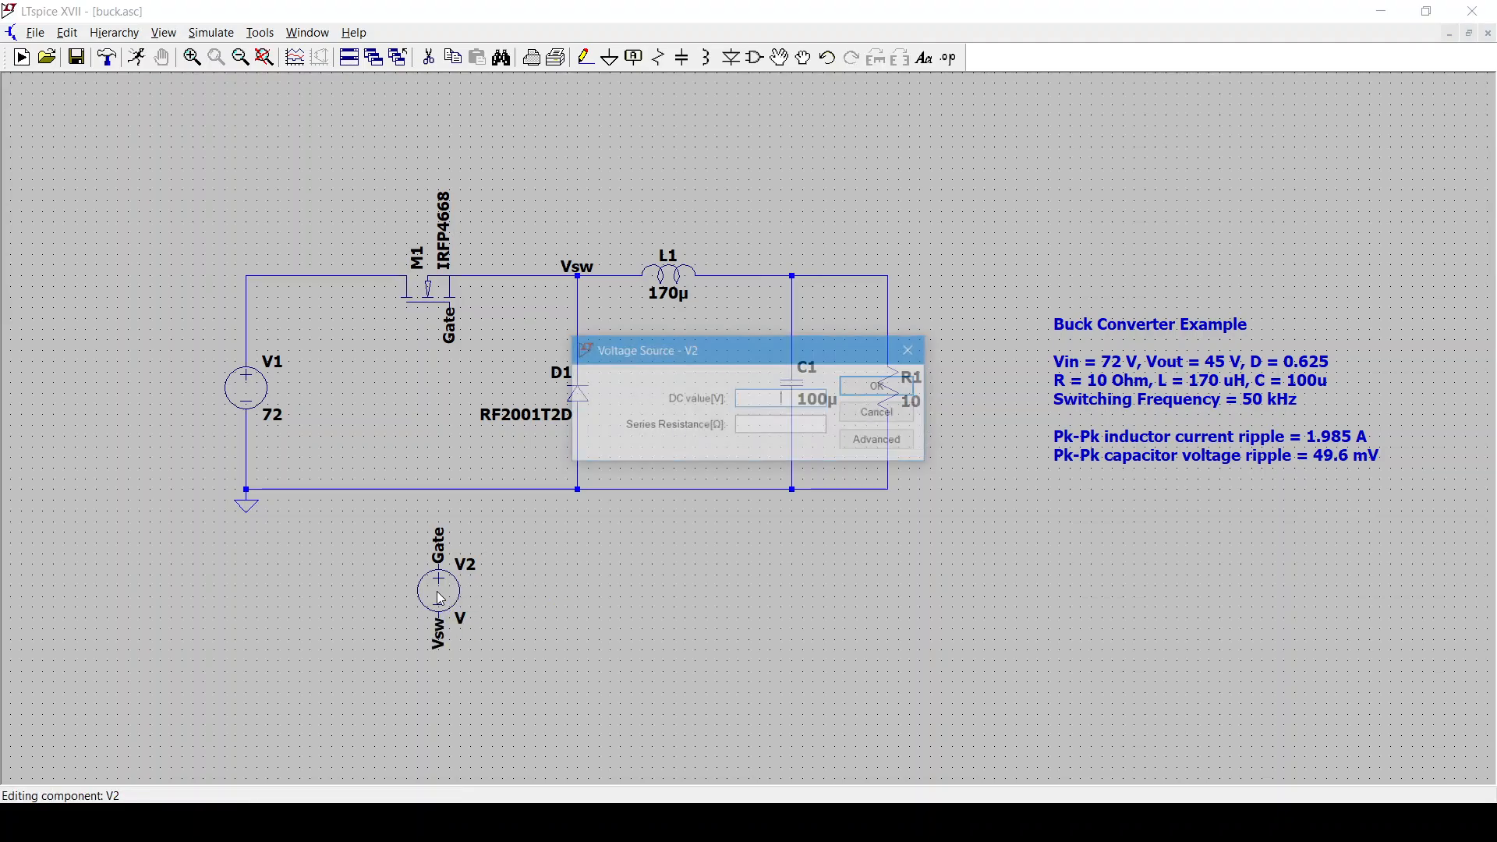
pyautogui.click(882, 441)
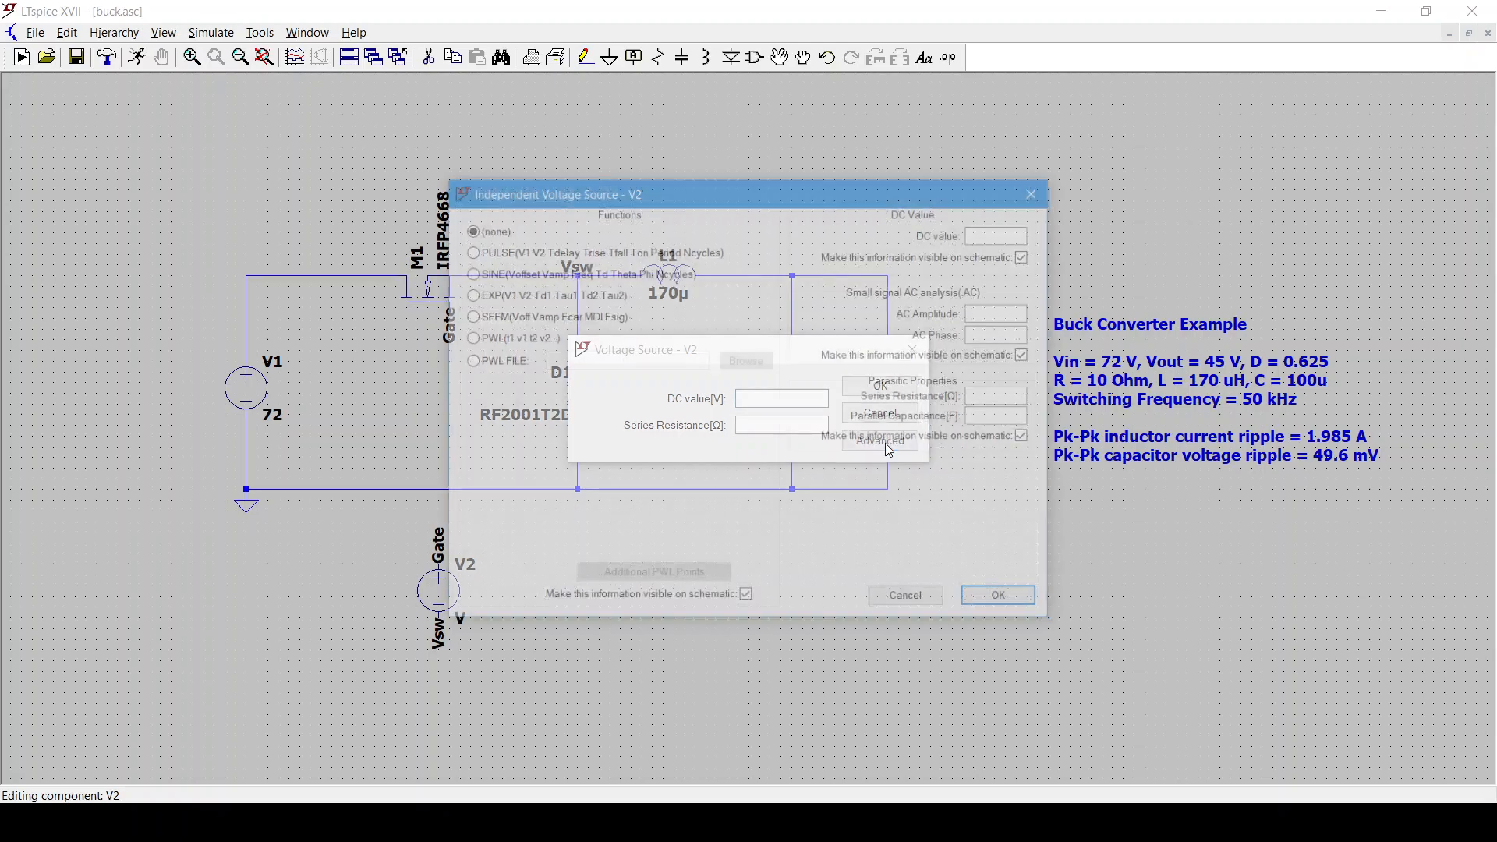
pyautogui.click(593, 248)
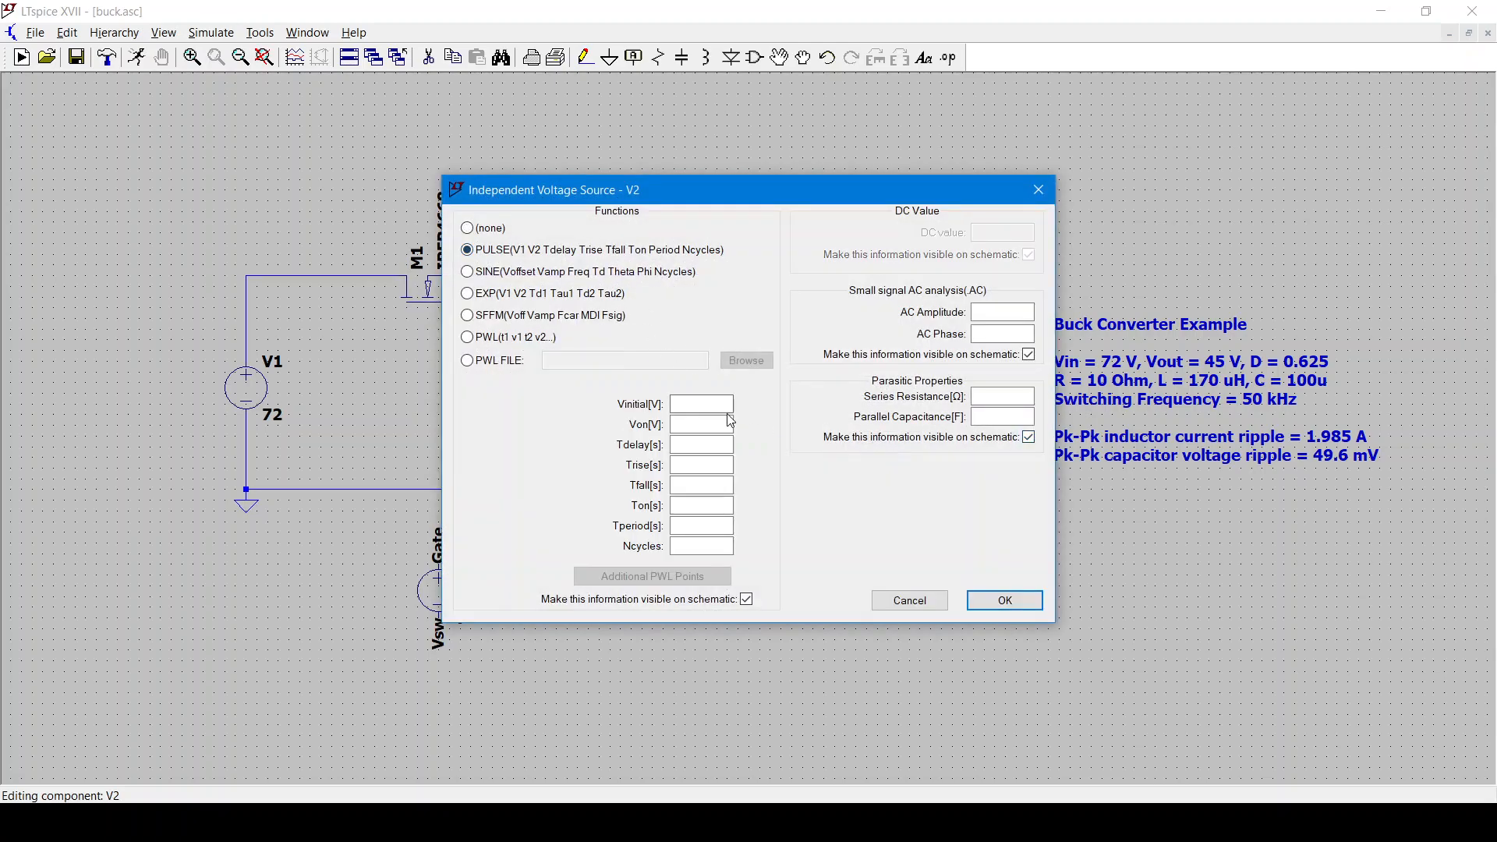
pyautogui.click(706, 404)
pyautogui.write('0')
pyautogui.press('Tab')
pyautogui.click(710, 464)
pyautogui.press('Tab')
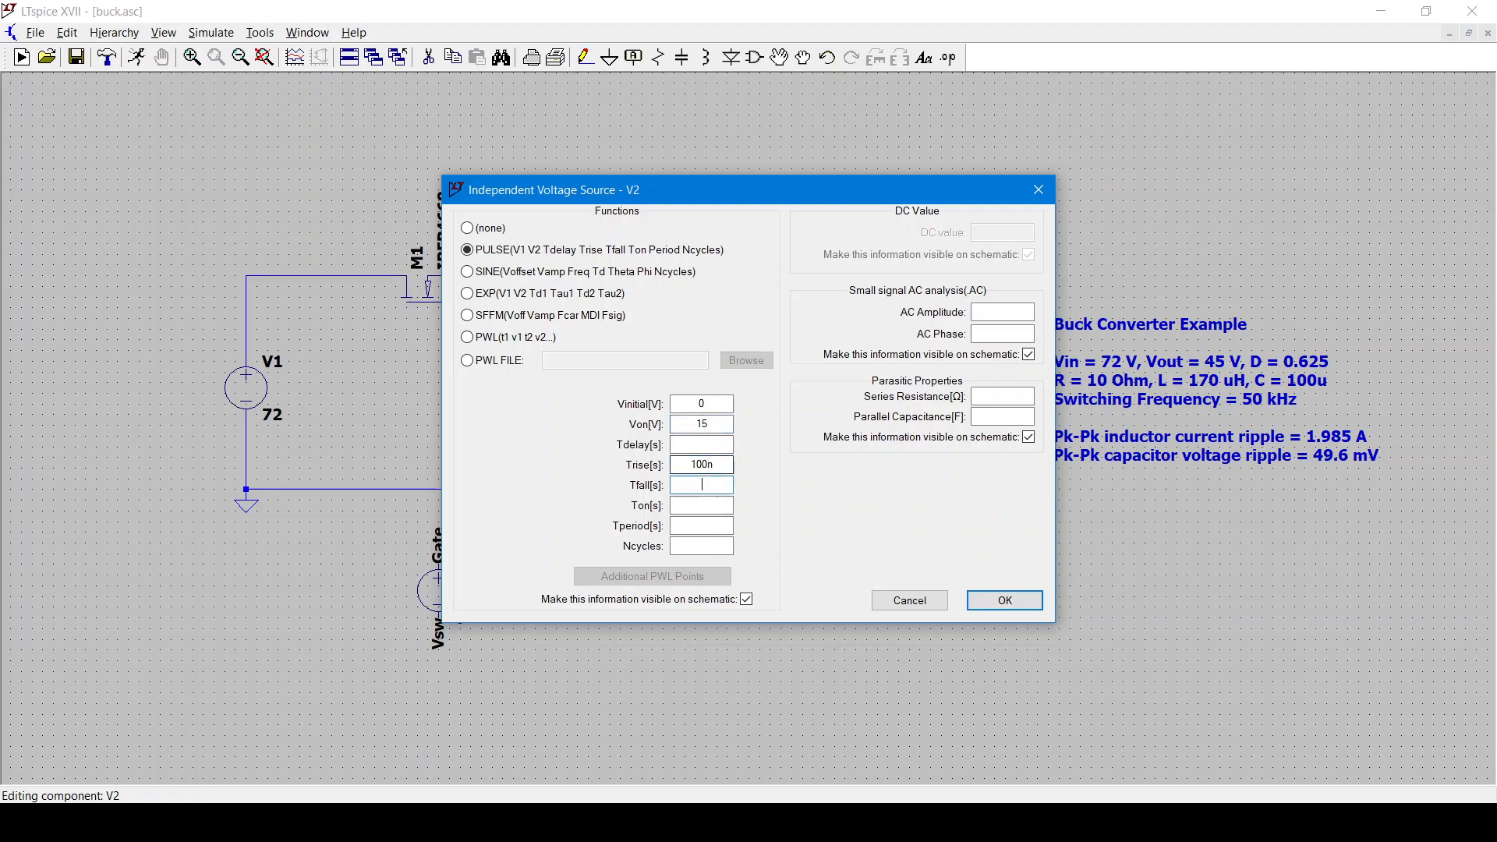
pyautogui.write('100n')
# - Set V2's on time to {D*Ts} and its period to {Ts}, and apply the pulse settings
pyautogui.click(700, 507)
pyautogui.write('{D*Ts}')
pyautogui.click(702, 526)
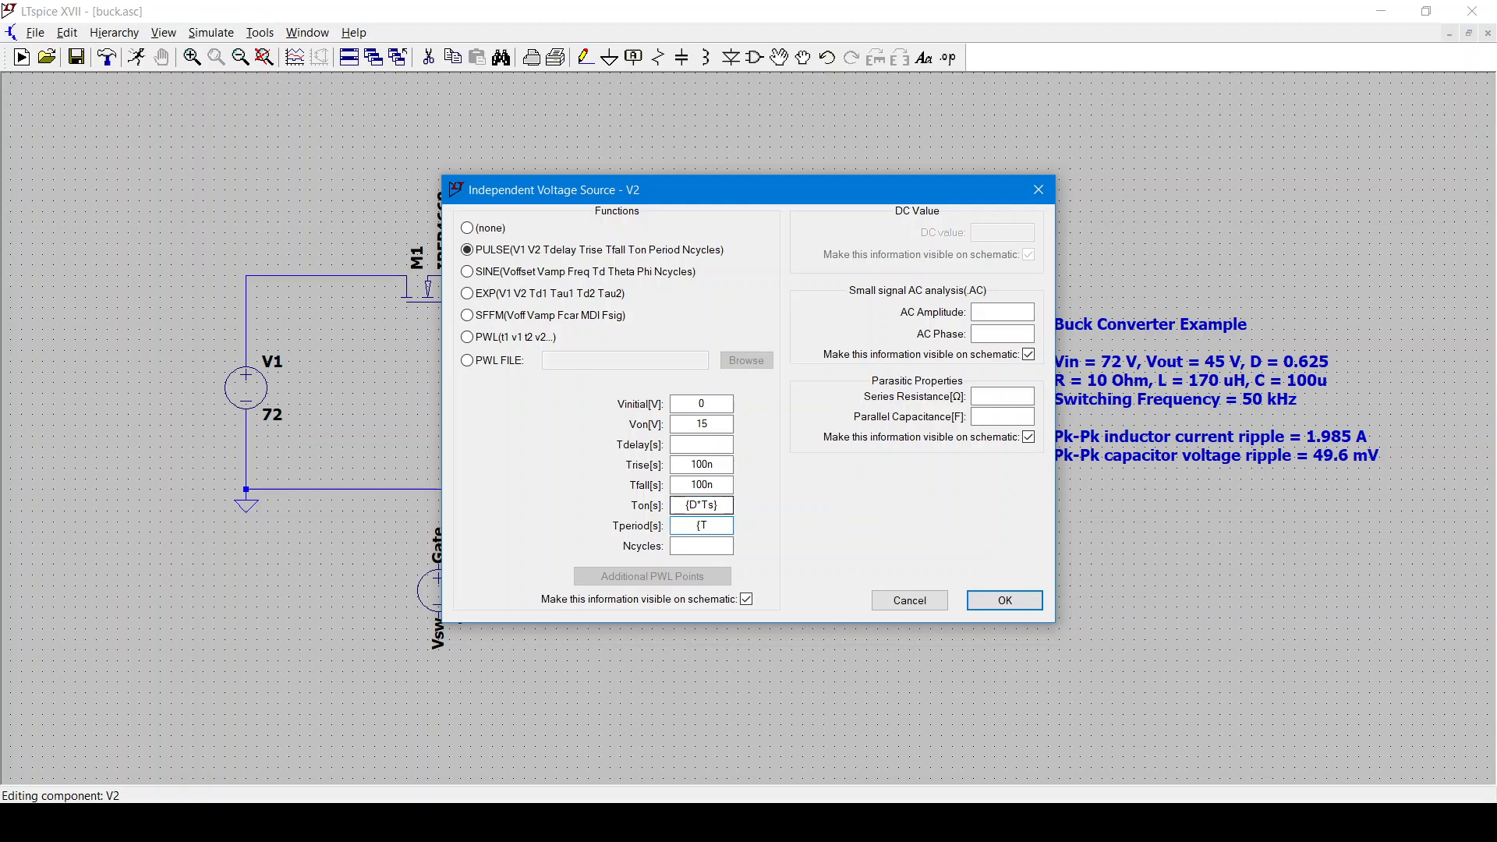
pyautogui.write('{Ts}')
pyautogui.click(1005, 601)
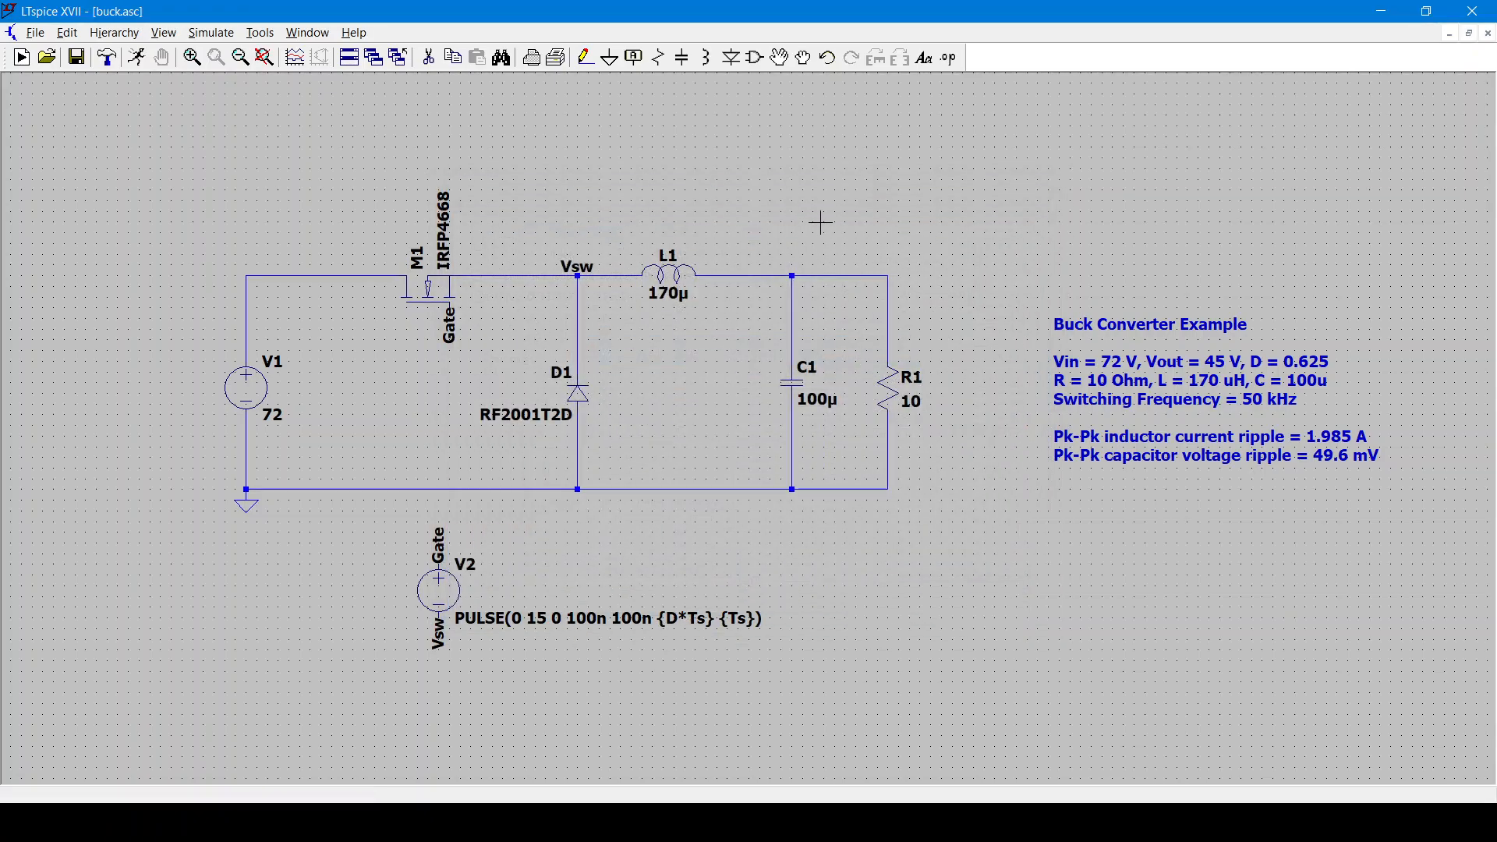
# - Add SPICE directives .param D=0.625 and .param Ts=20u above the output section of the circuit
pyautogui.click(948, 57)
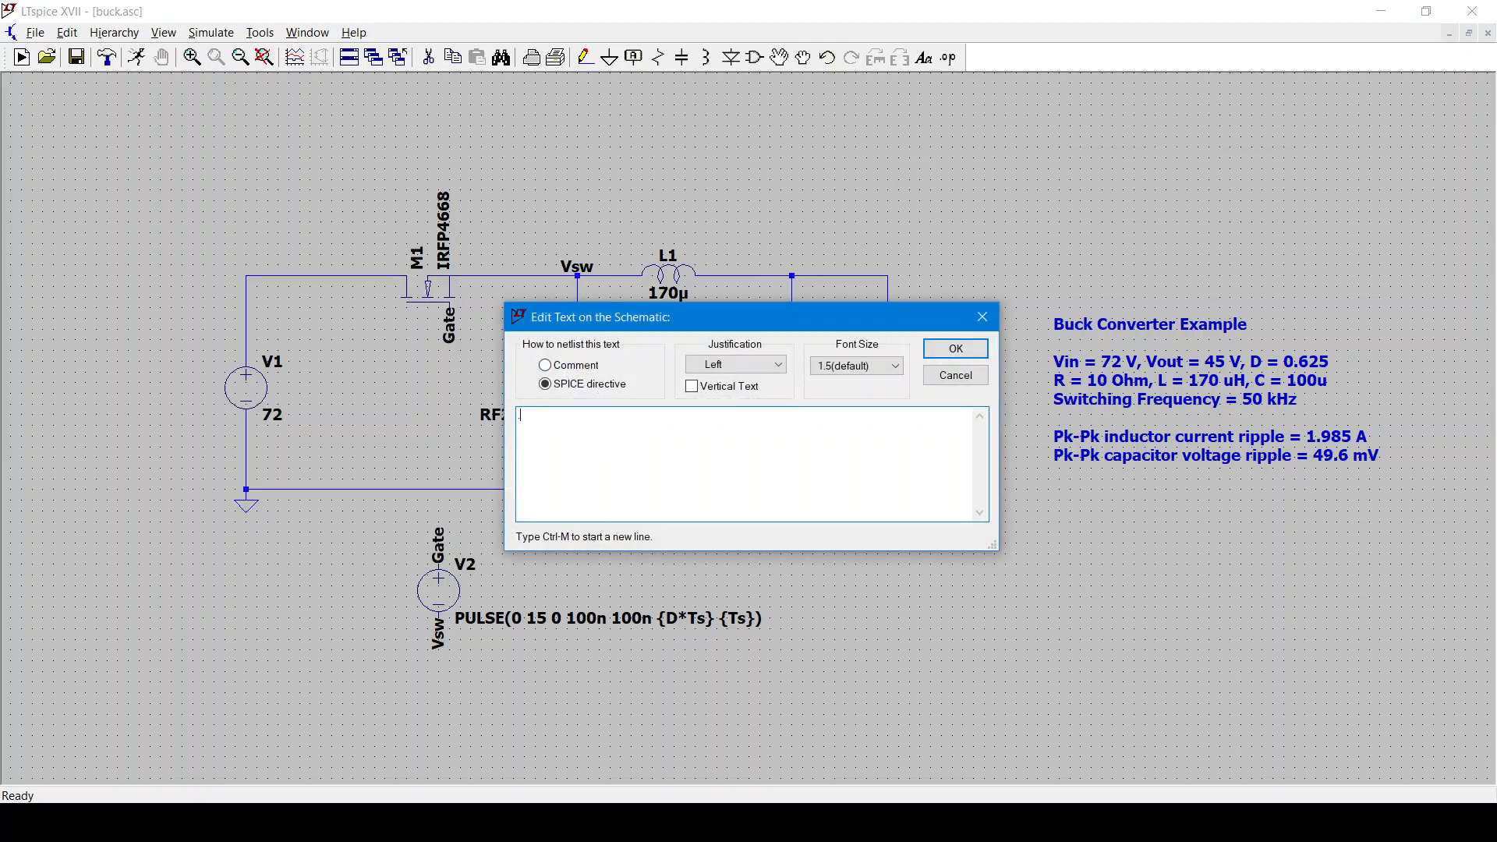
pyautogui.write('.param Ts=20u')
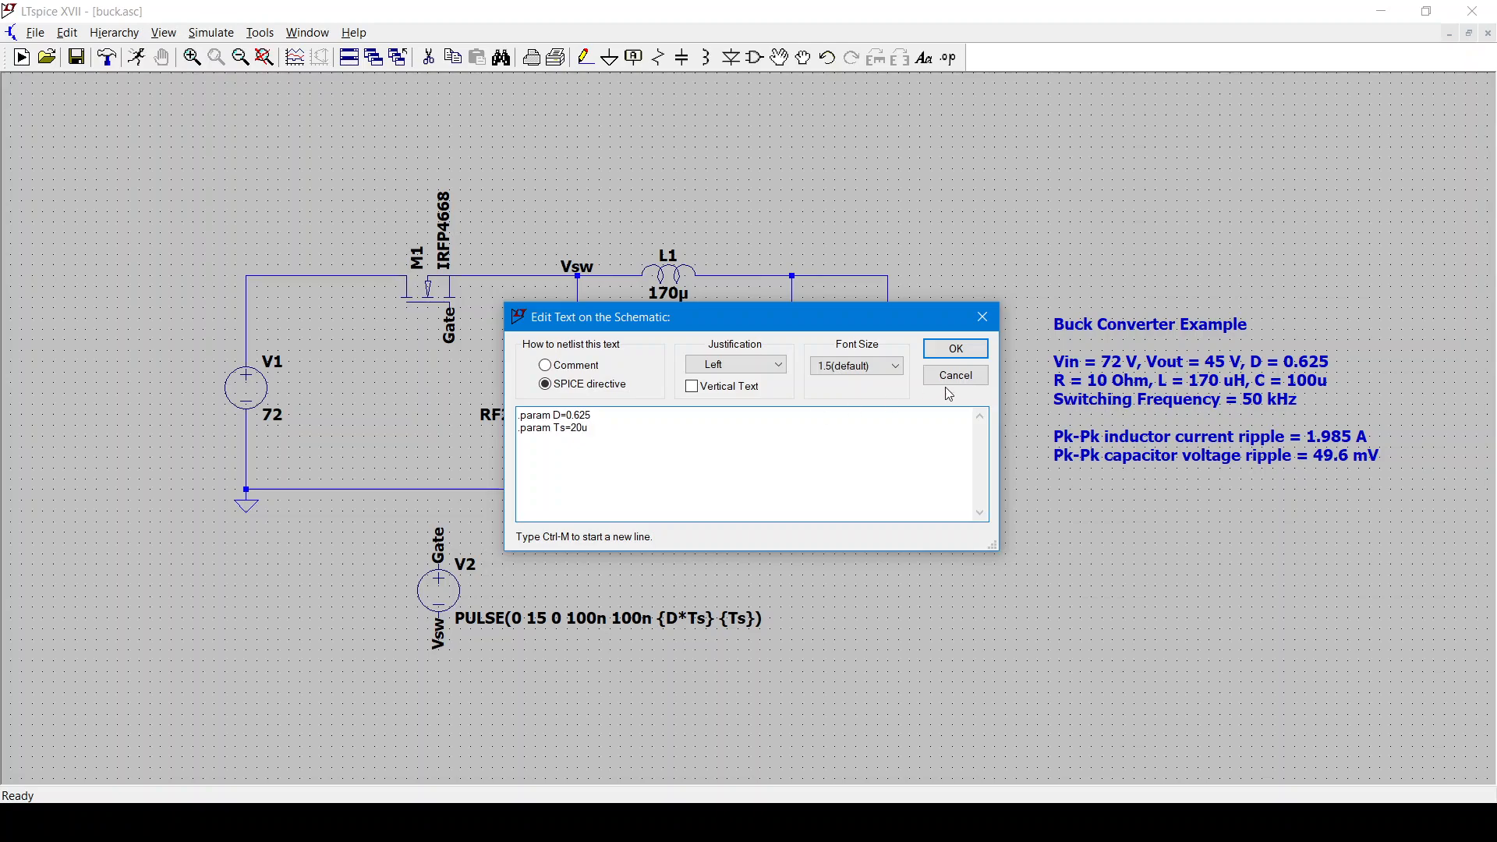
pyautogui.click(956, 348)
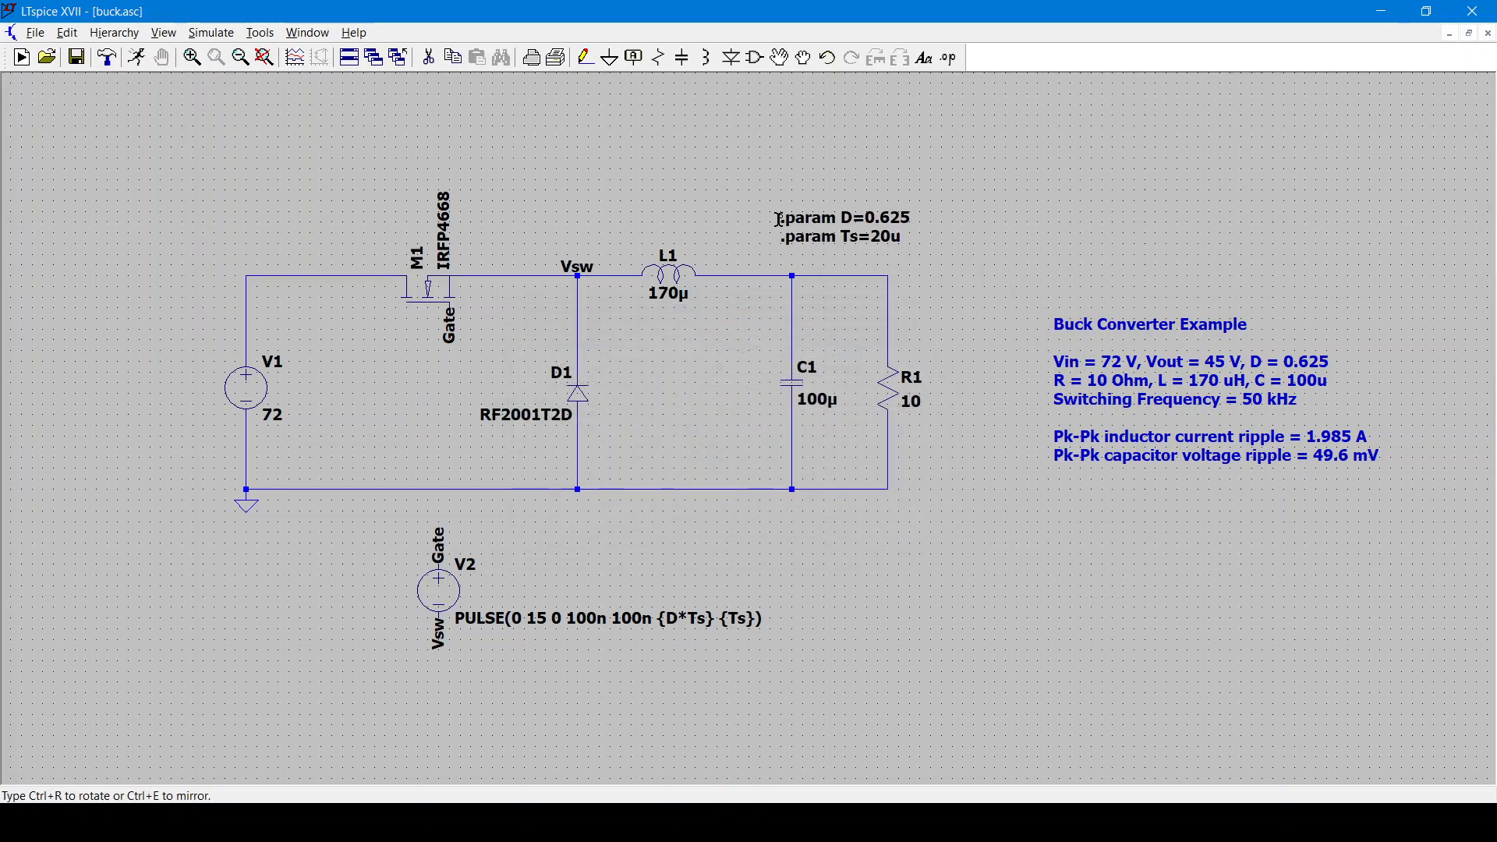
pyautogui.click(779, 219)
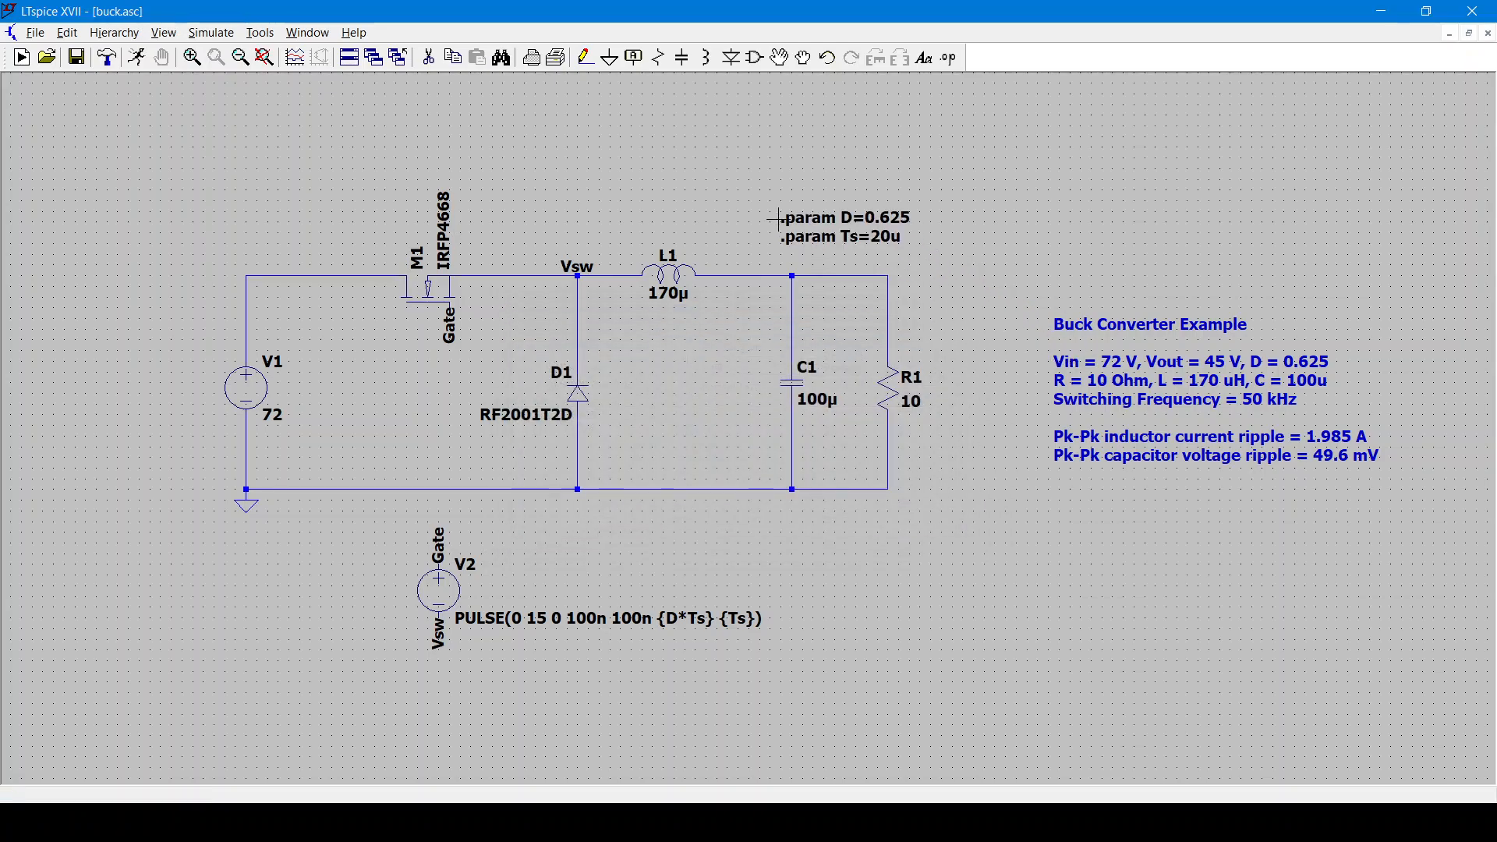
# - Run a transient simulation with a stop time of 30m
pyautogui.click(136, 57)
pyautogui.write('30m')
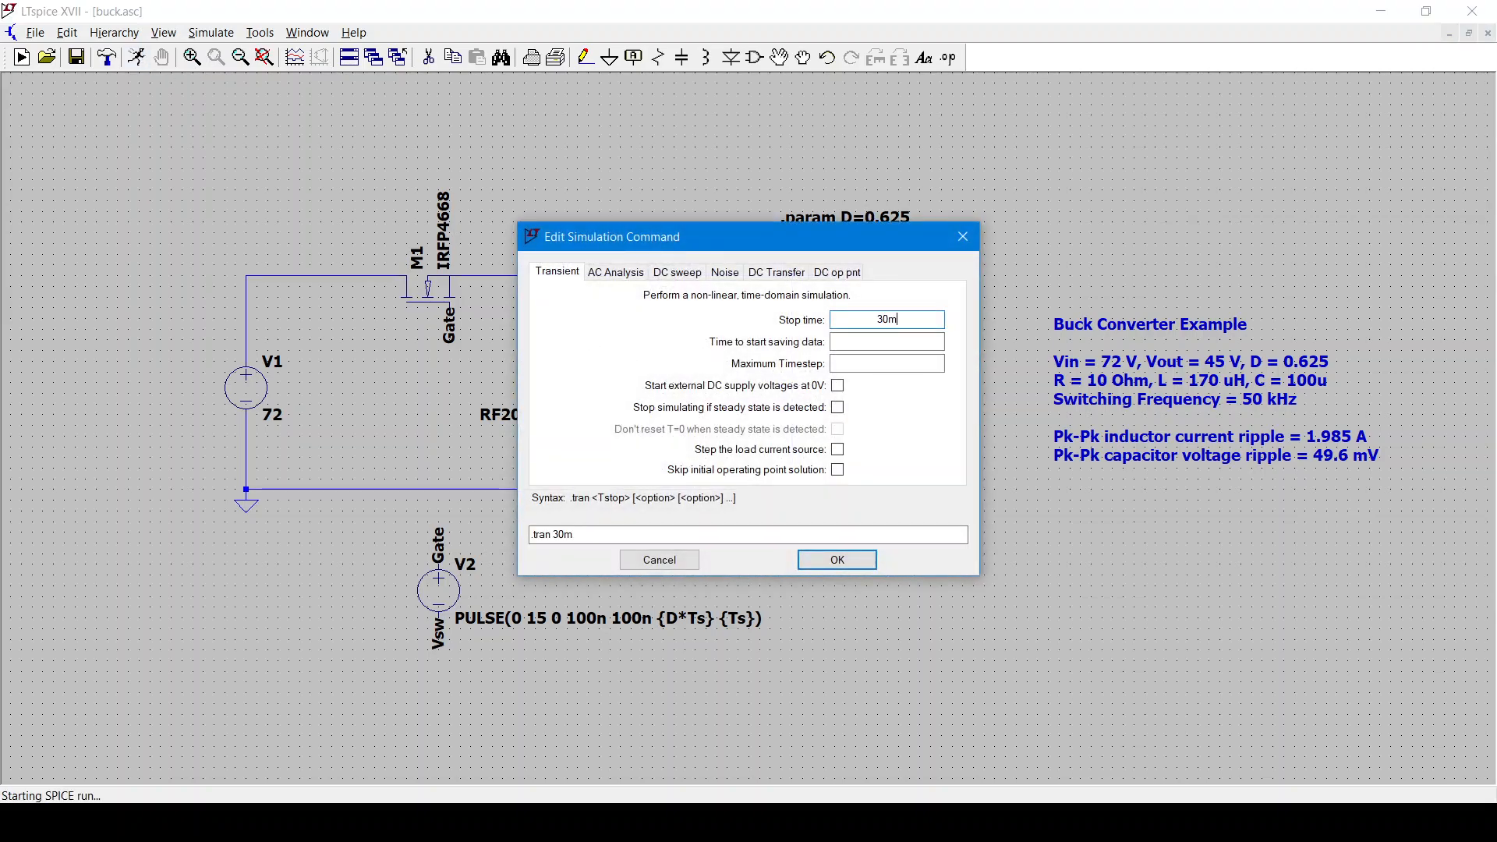
pyautogui.press('Return')
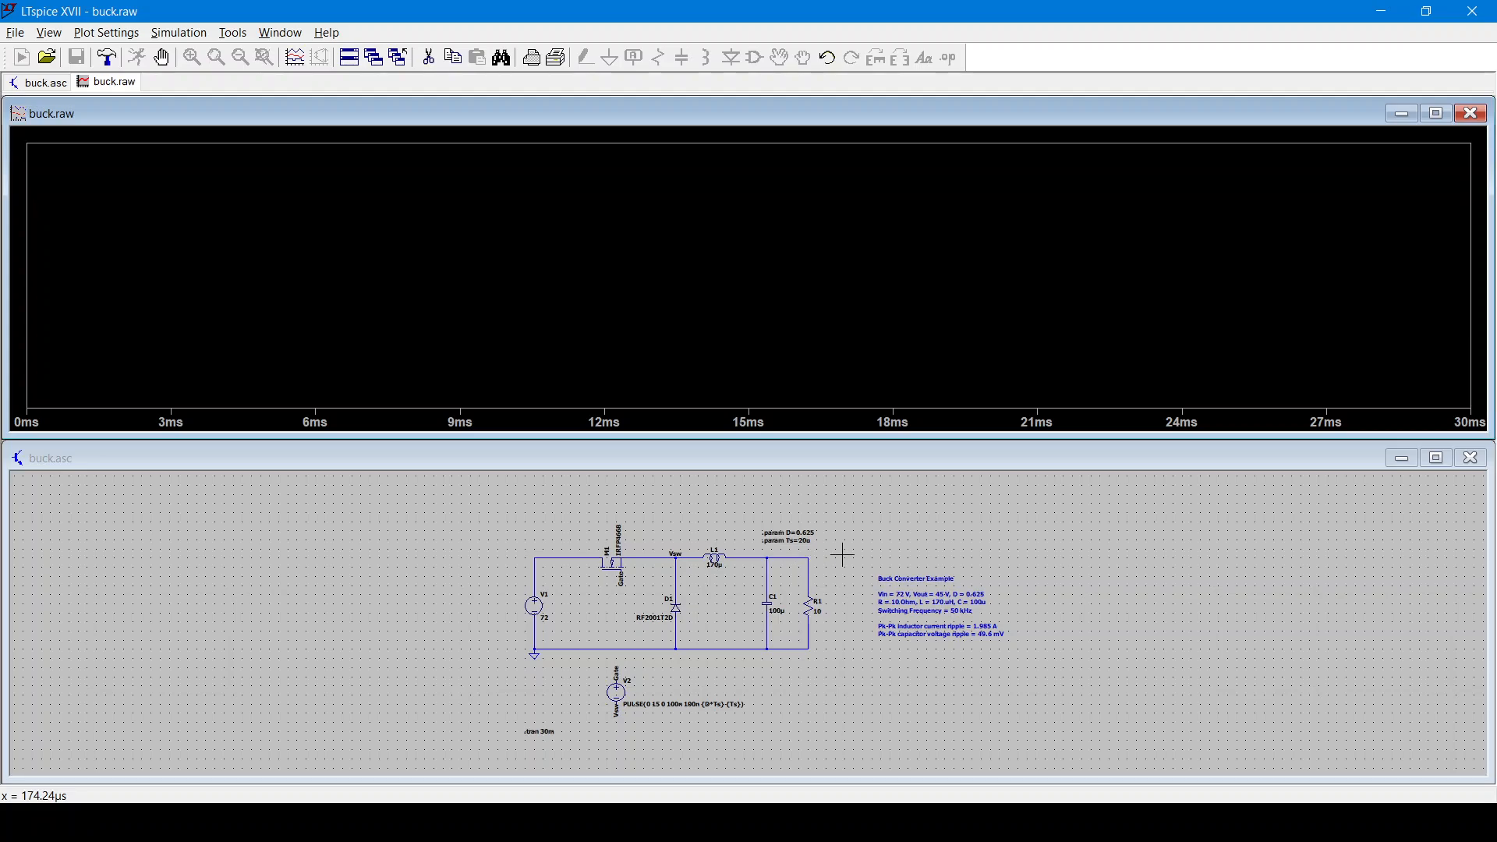
# - Plot the output node voltage, enlarge its ripple between about 26.8 and 29.4 ms, and read its level with a cursor
pyautogui.click(803, 553)
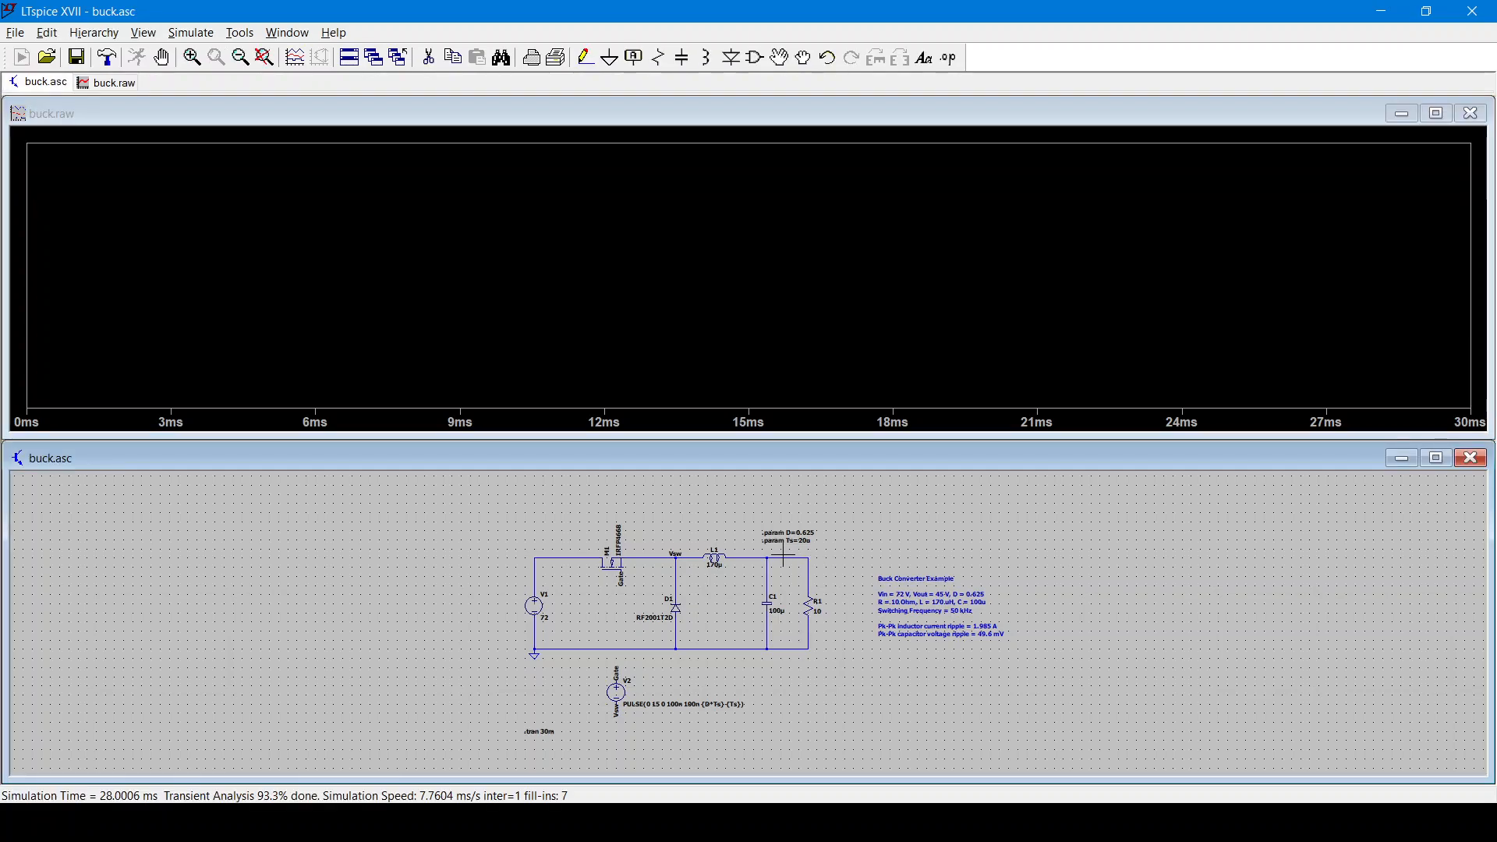
pyautogui.click(787, 556)
pyautogui.moveTo(1322, 245); pyautogui.dragTo(1439, 295)
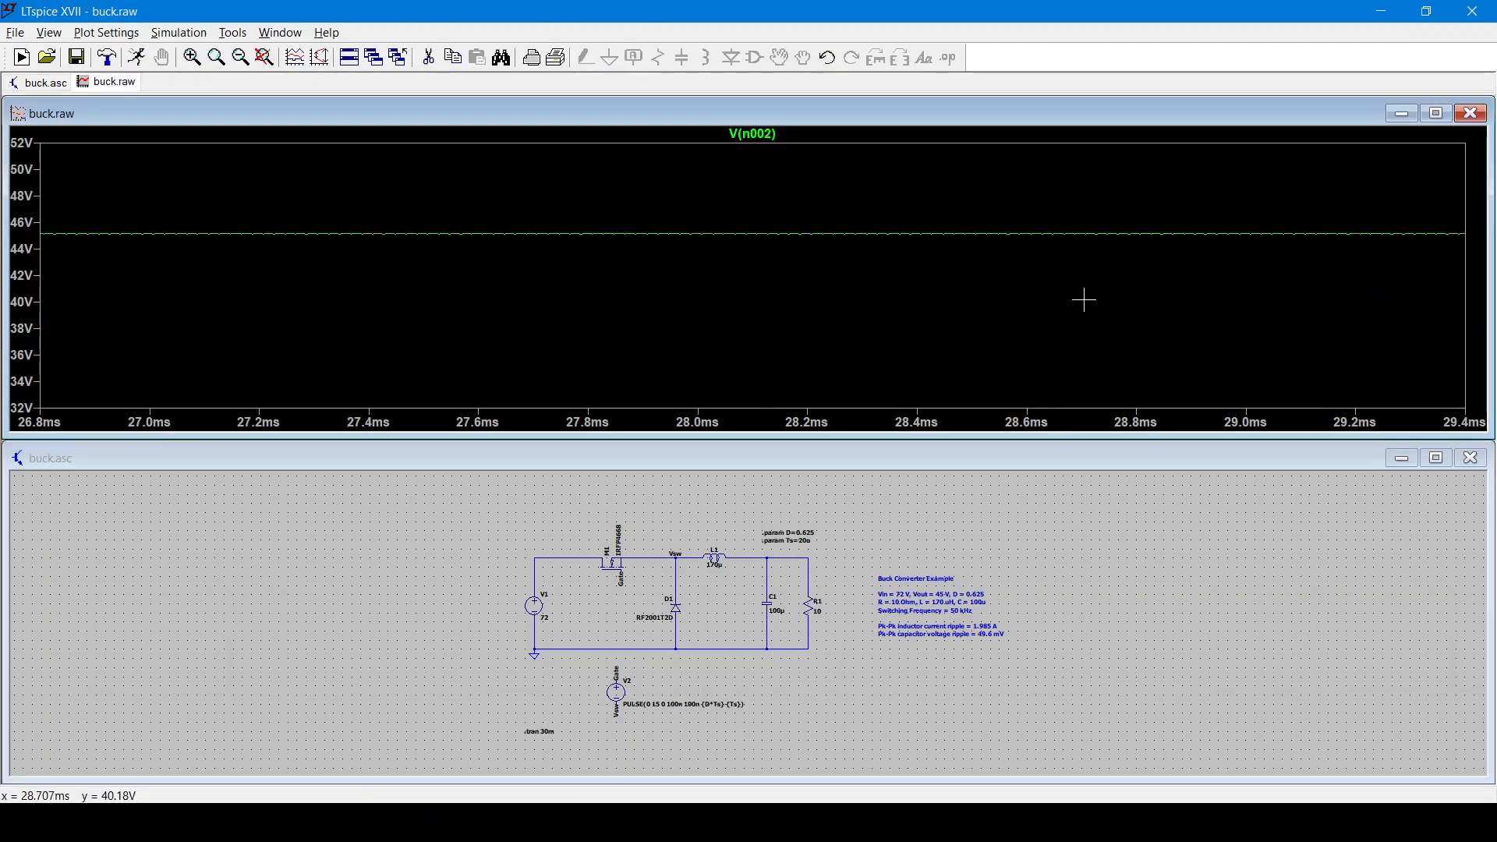
pyautogui.rightClick(688, 276)
pyautogui.click(738, 307)
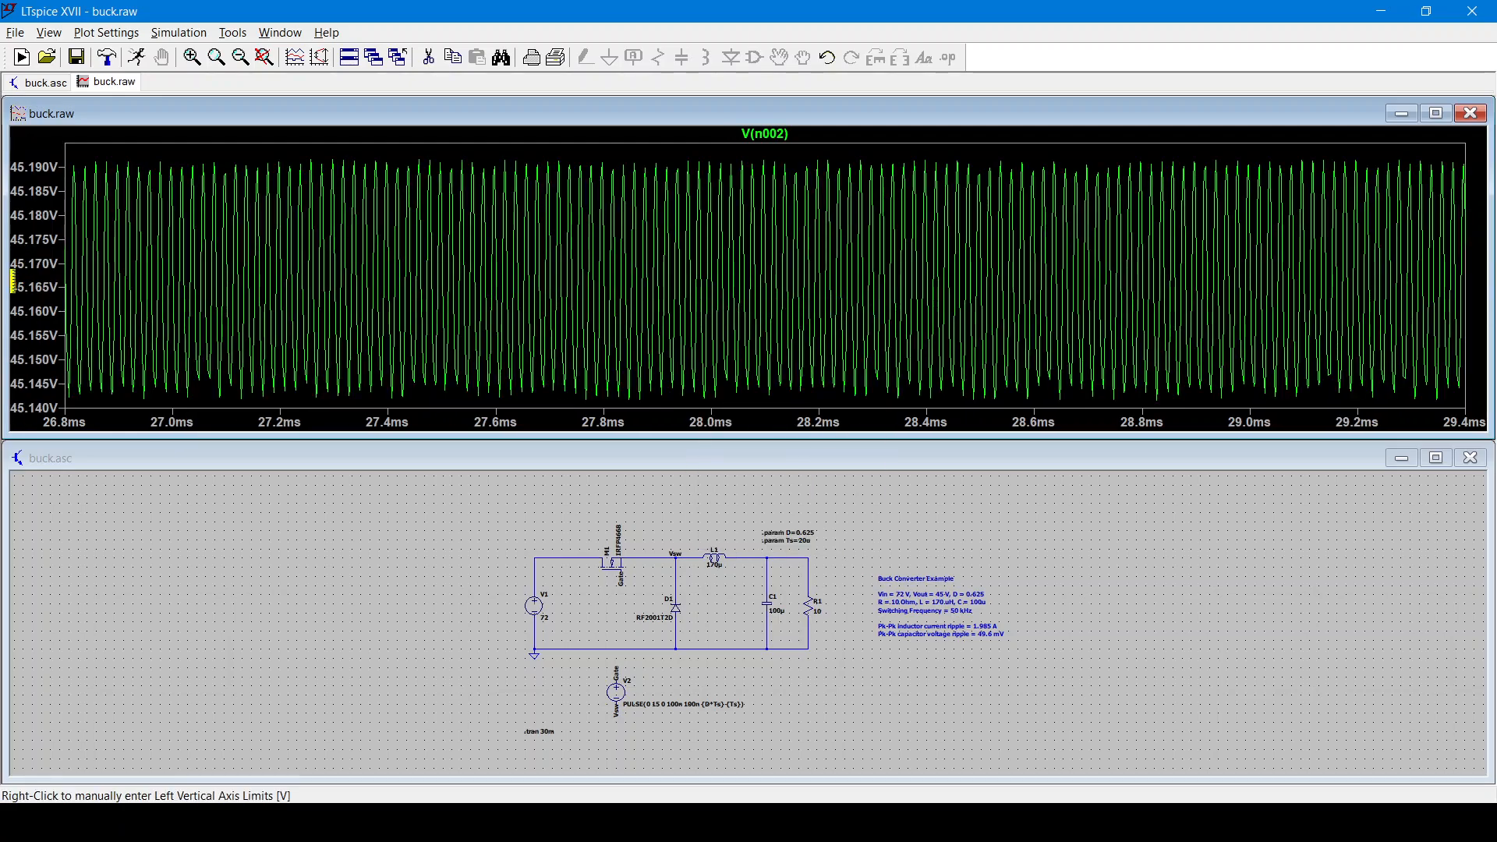
pyautogui.click(766, 133)
pyautogui.moveTo(765, 245)
pyautogui.mouseDown()
pyautogui.moveTo(725, 218)
pyautogui.moveTo(718, 185)
pyautogui.moveTo(697, 197)
pyautogui.mouseUp()
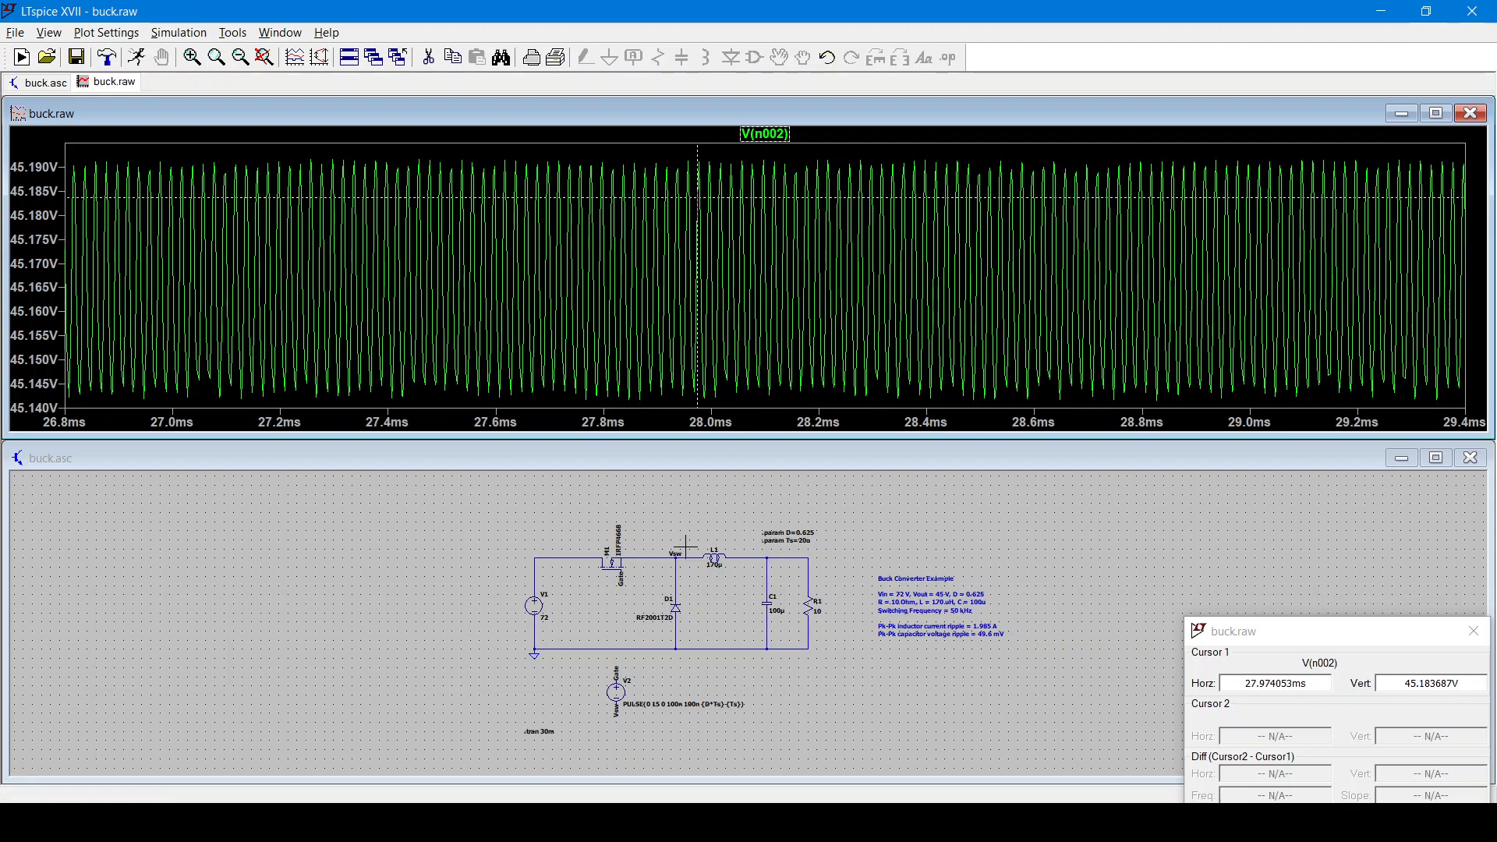
# - Add the Vsw voltage to the plot and narrow the time range to about 27.93 to 28.05 ms
pyautogui.click(677, 555)
pyautogui.click(677, 555)
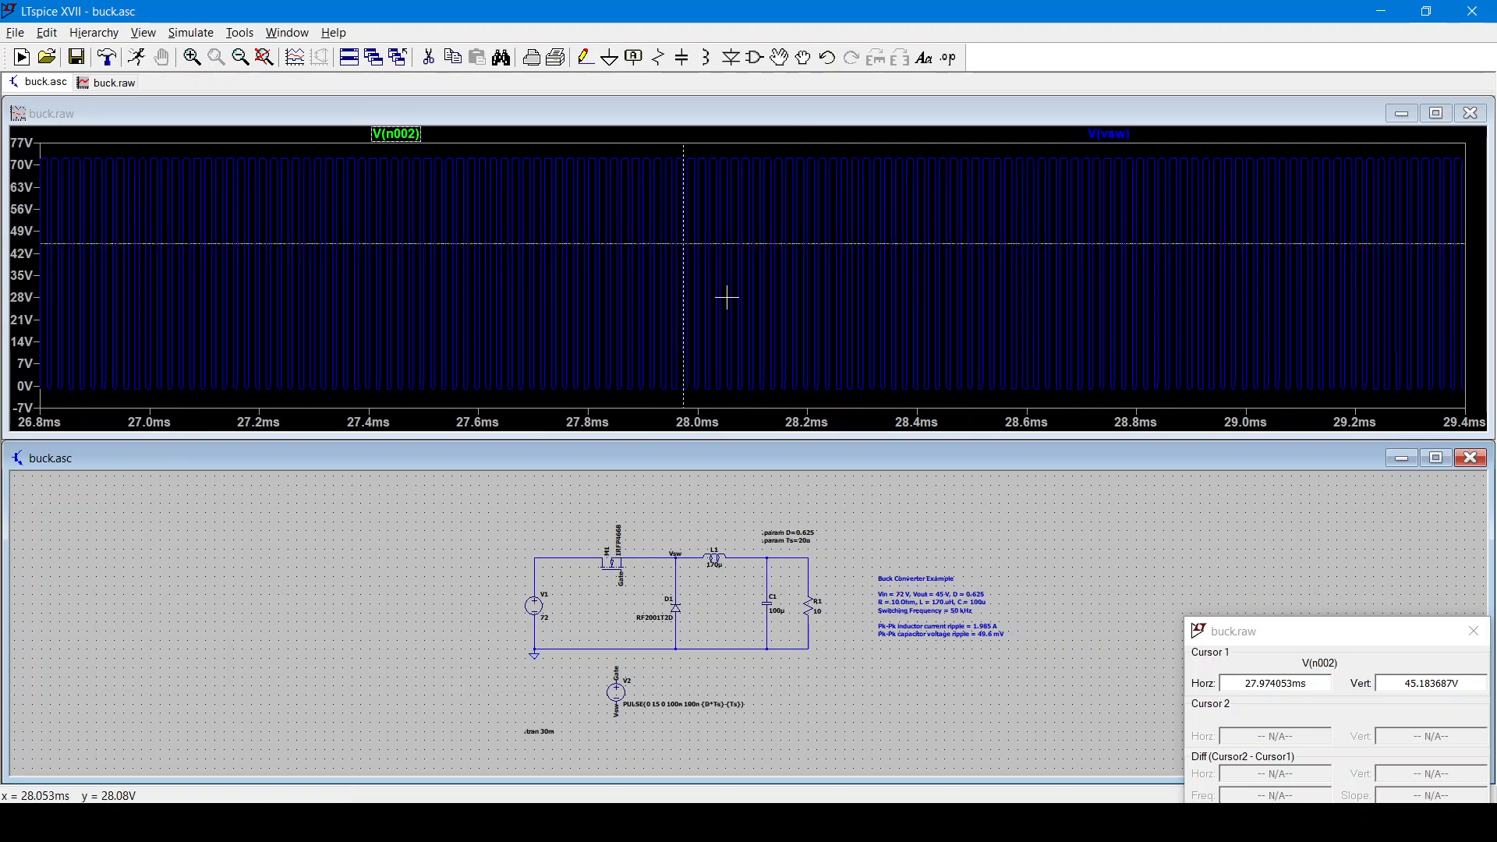
pyautogui.moveTo(665, 148); pyautogui.dragTo(725, 406)
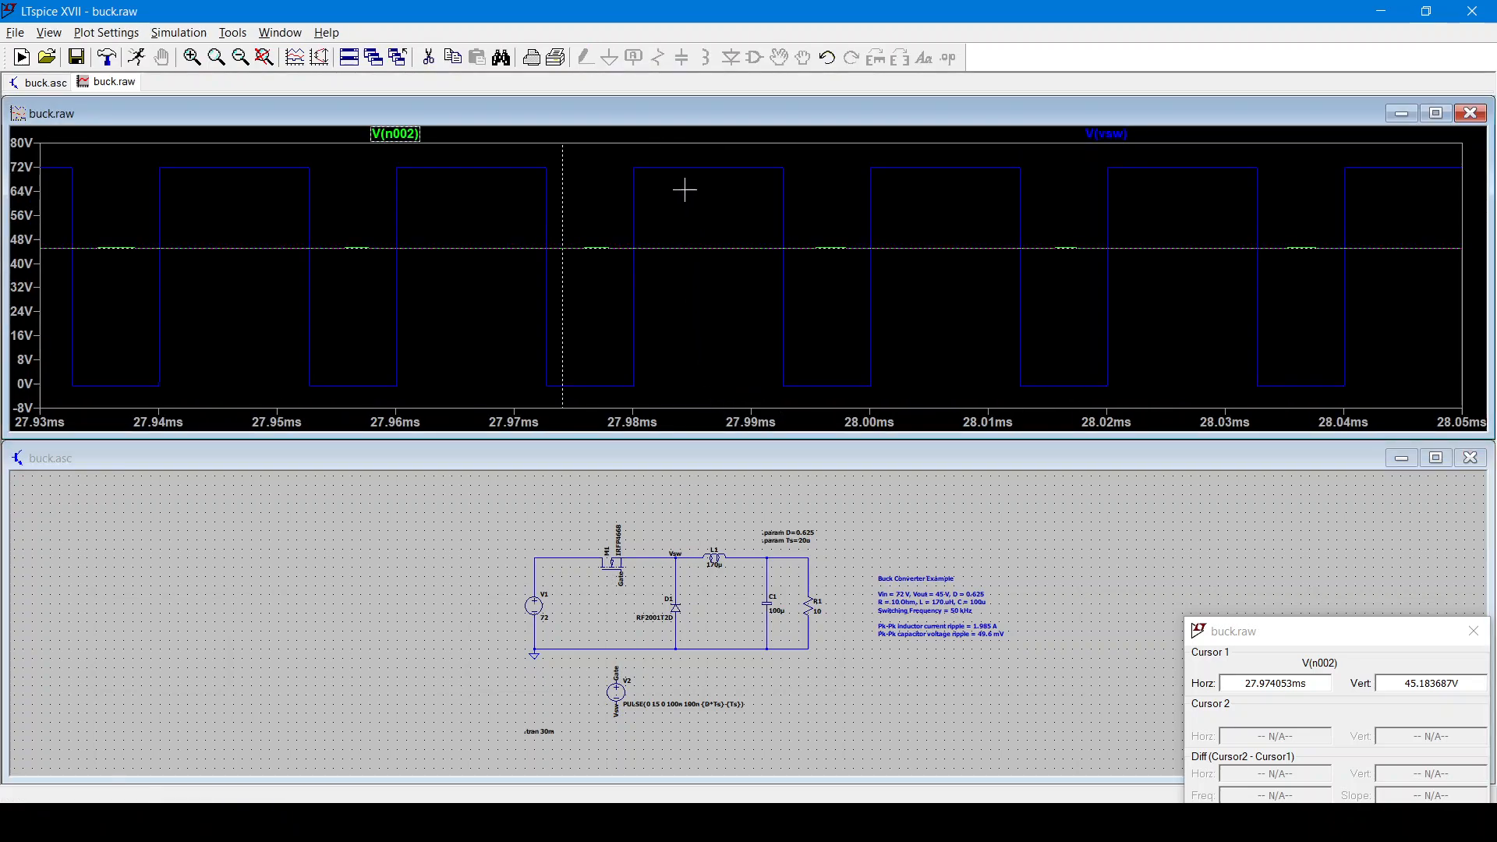
# - Measure the on time of one Vsw pulse with two cursors on its rising and falling edges, and close the readout
pyautogui.click(1107, 136)
pyautogui.click(1107, 137)
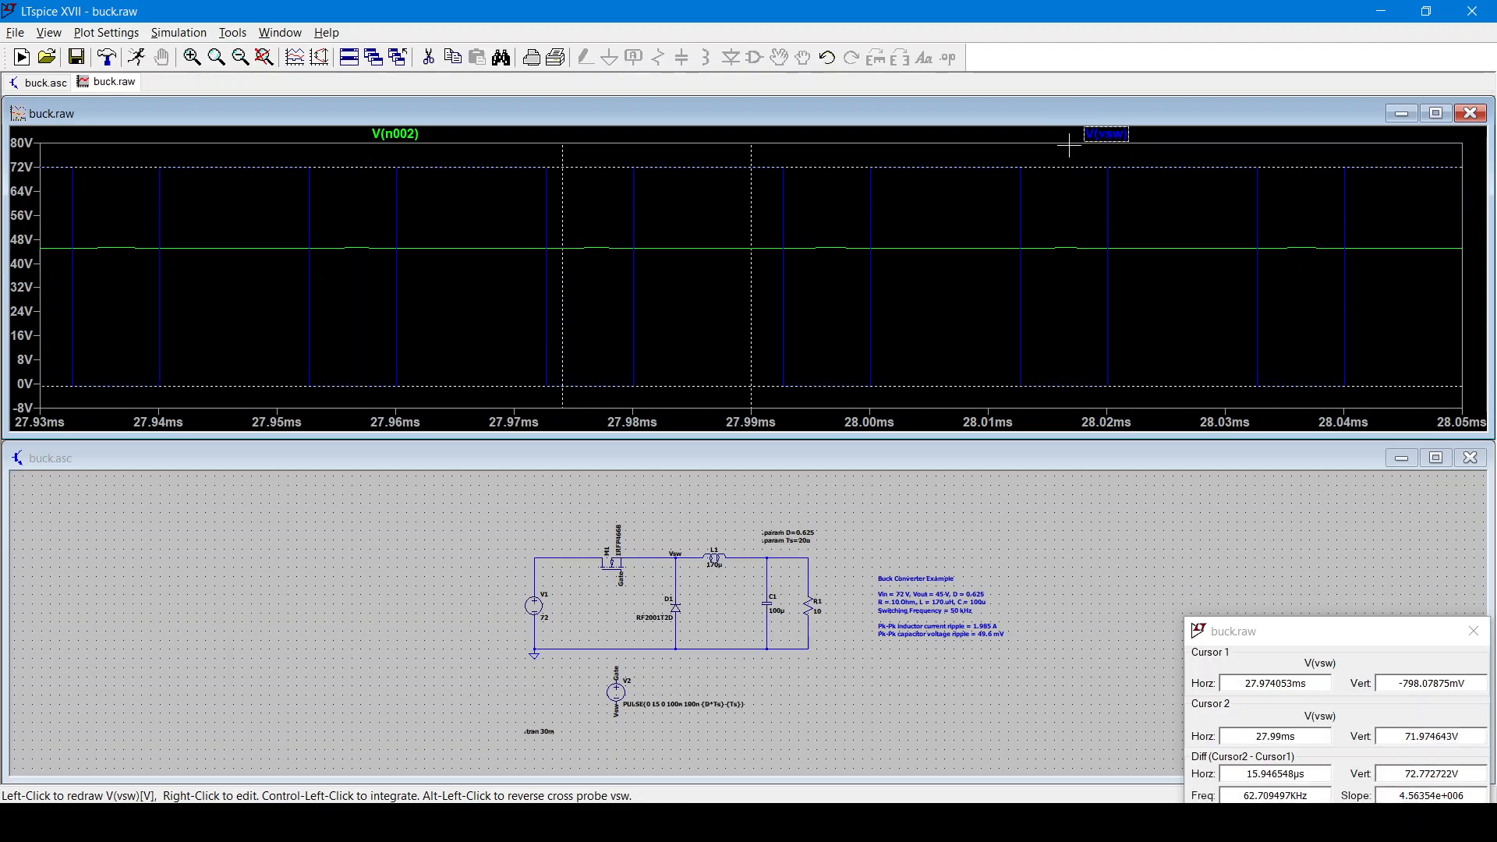
pyautogui.moveTo(558, 278); pyautogui.dragTo(634, 280)
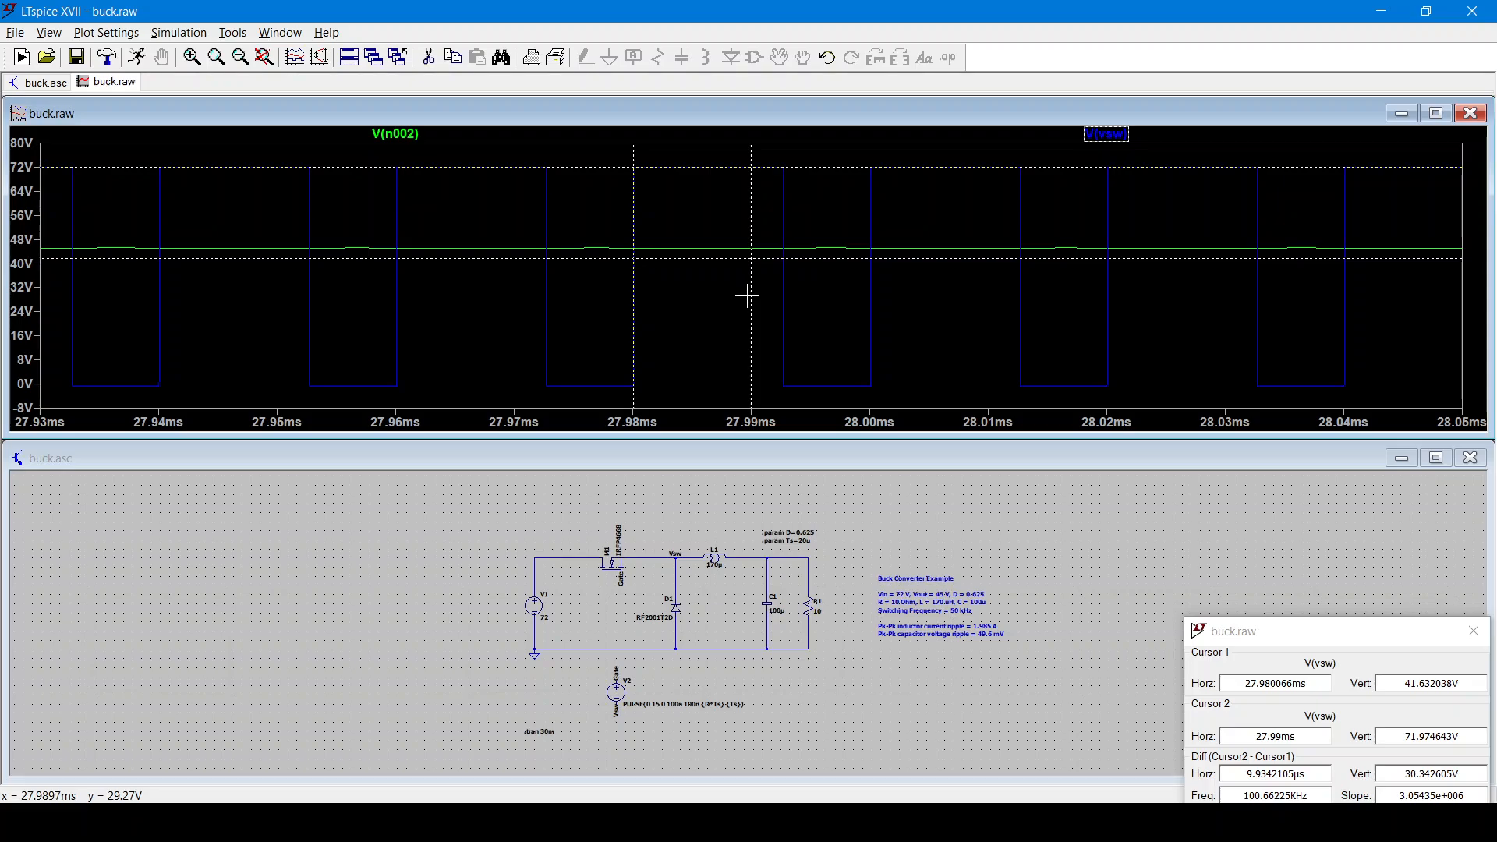
pyautogui.moveTo(752, 301); pyautogui.dragTo(783, 303)
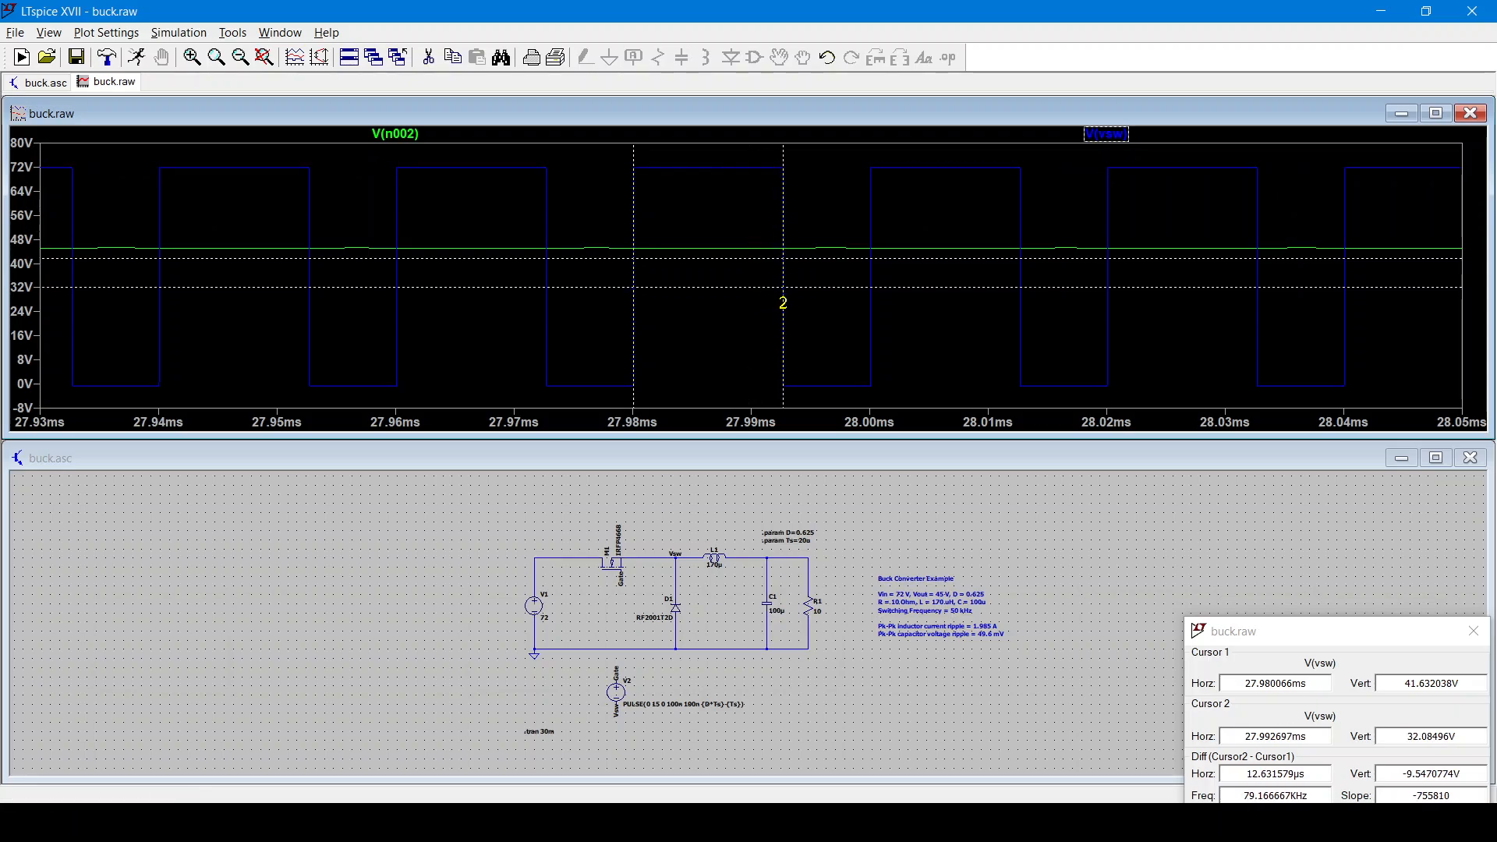
pyautogui.moveTo(1231, 624); pyautogui.dragTo(1075, 361)
pyautogui.moveTo(1152, 509); pyautogui.dragTo(1090, 510)
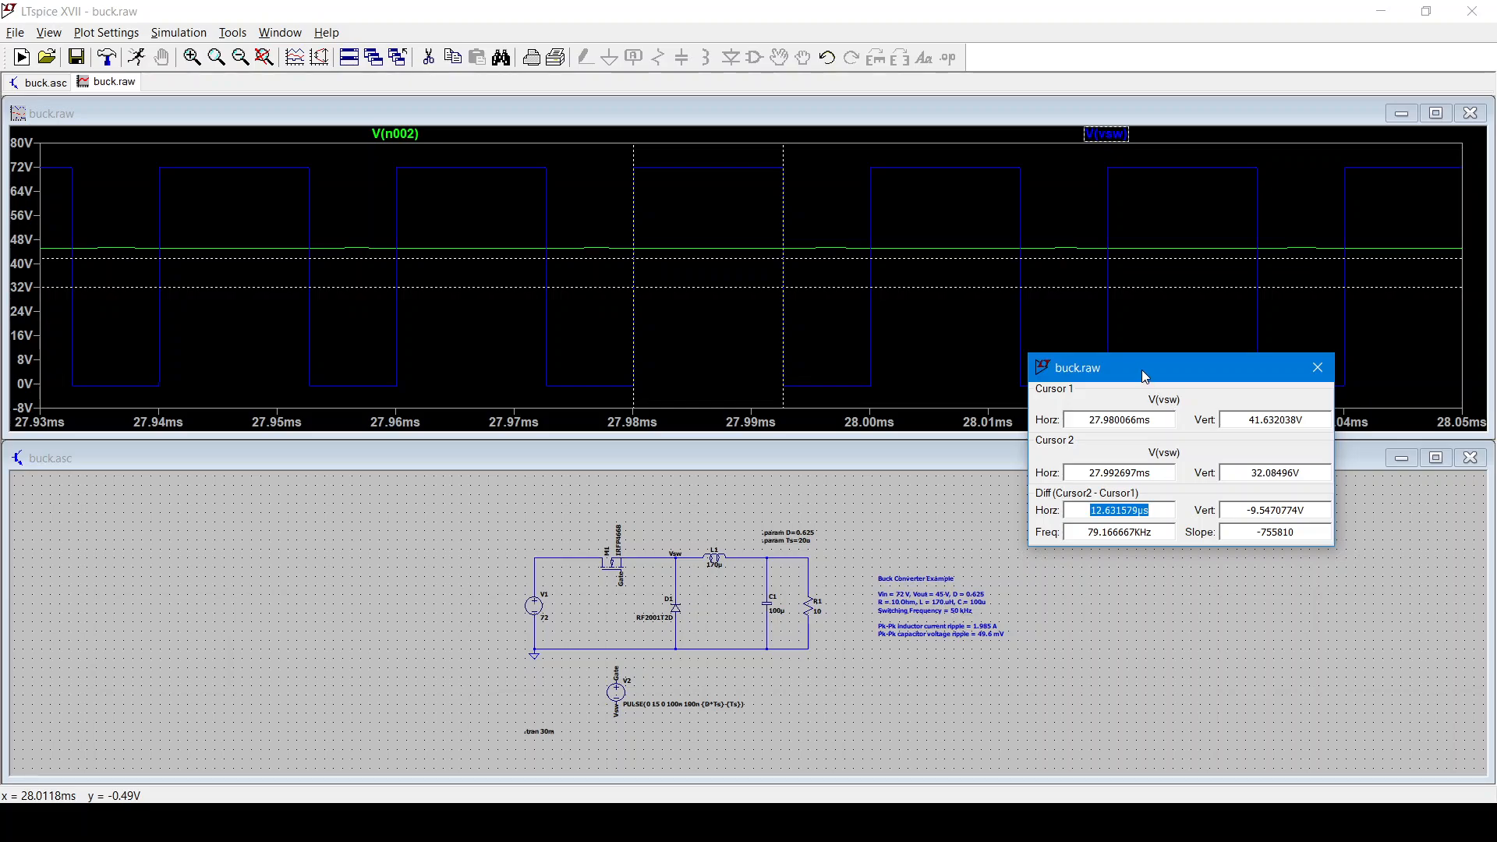
pyautogui.click(1318, 367)
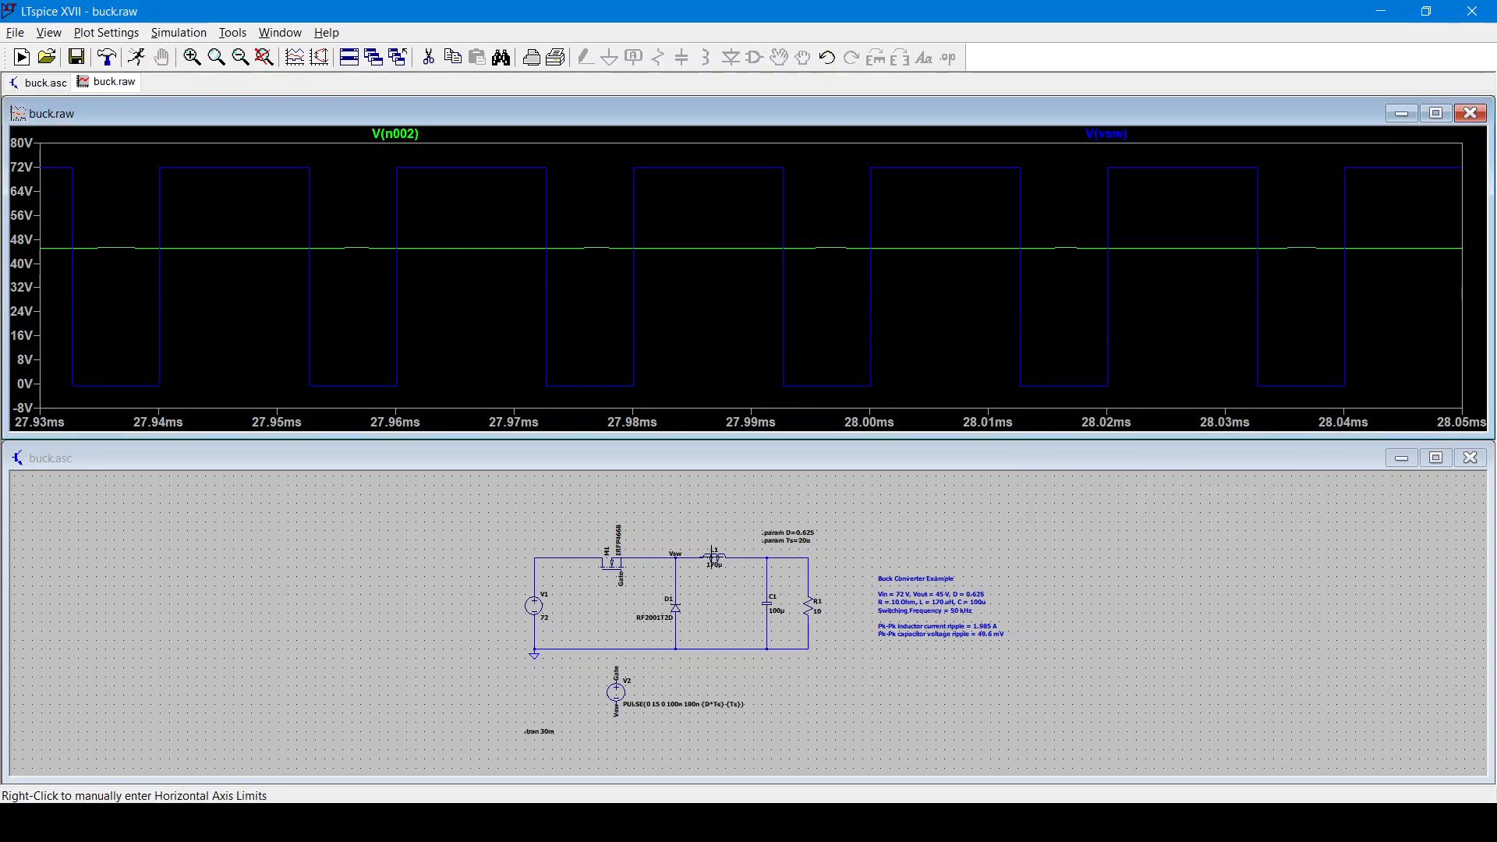
# - Plot the L1 inductor current and measure its peak-to-peak ripple with two cursors at a valley and the following peak
pyautogui.click(717, 554)
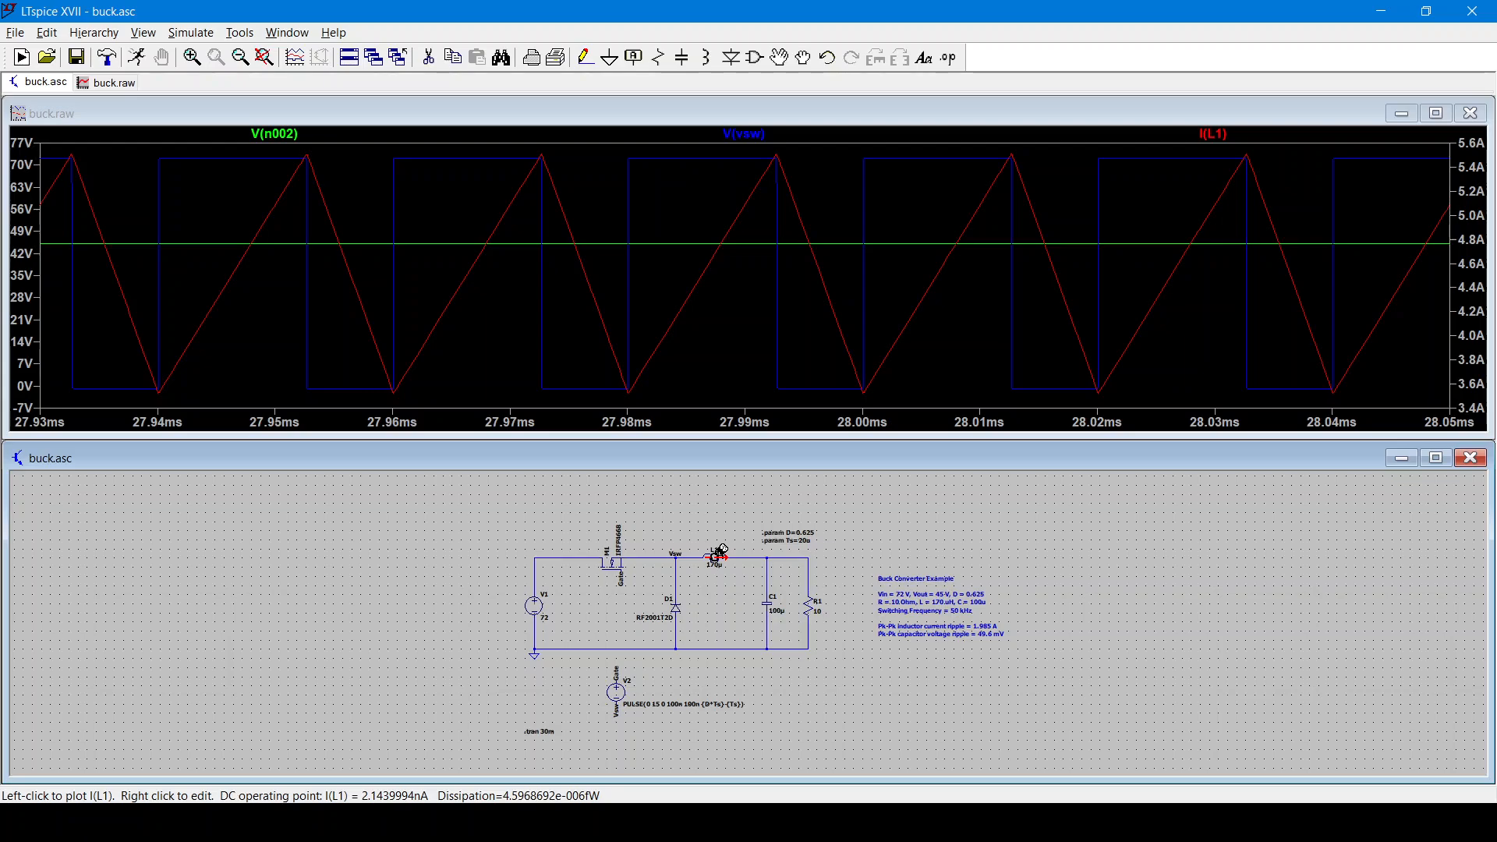
pyautogui.click(1229, 134)
pyautogui.click(1228, 134)
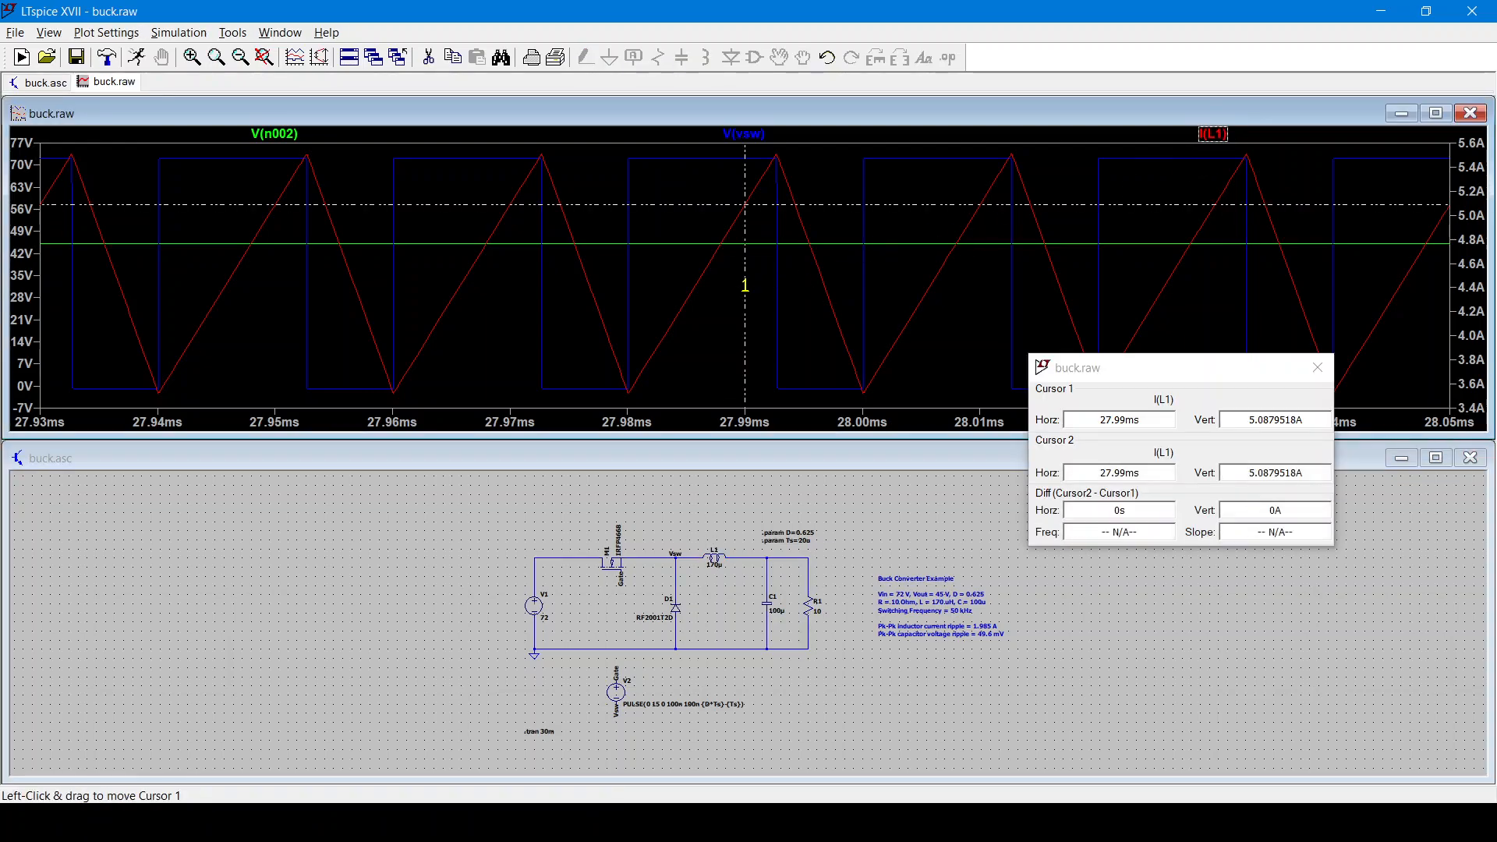
pyautogui.moveTo(745, 288); pyautogui.dragTo(625, 351)
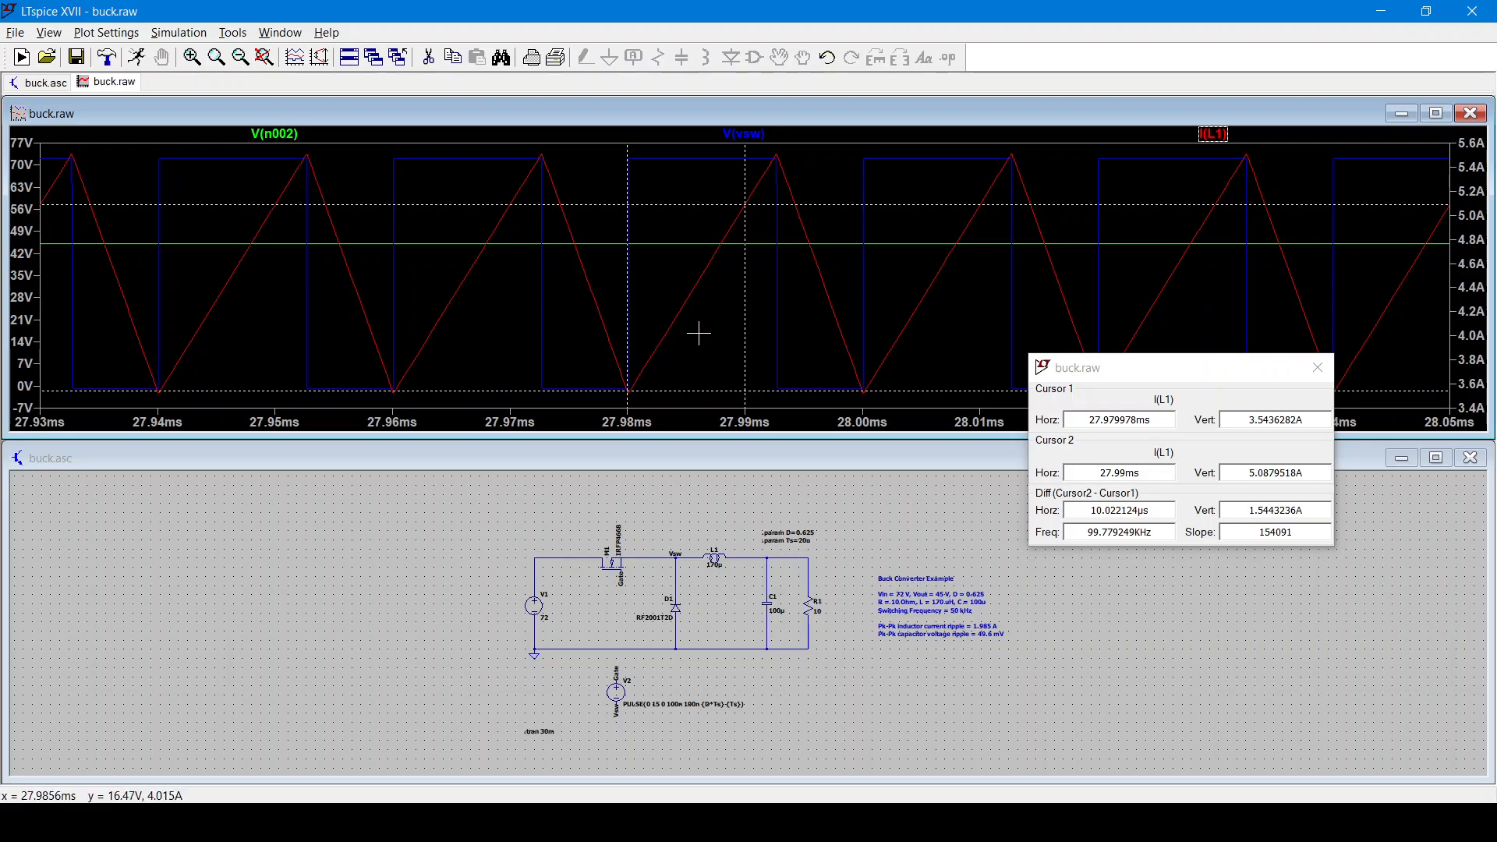
pyautogui.moveTo(775, 328); pyautogui.dragTo(777, 325)
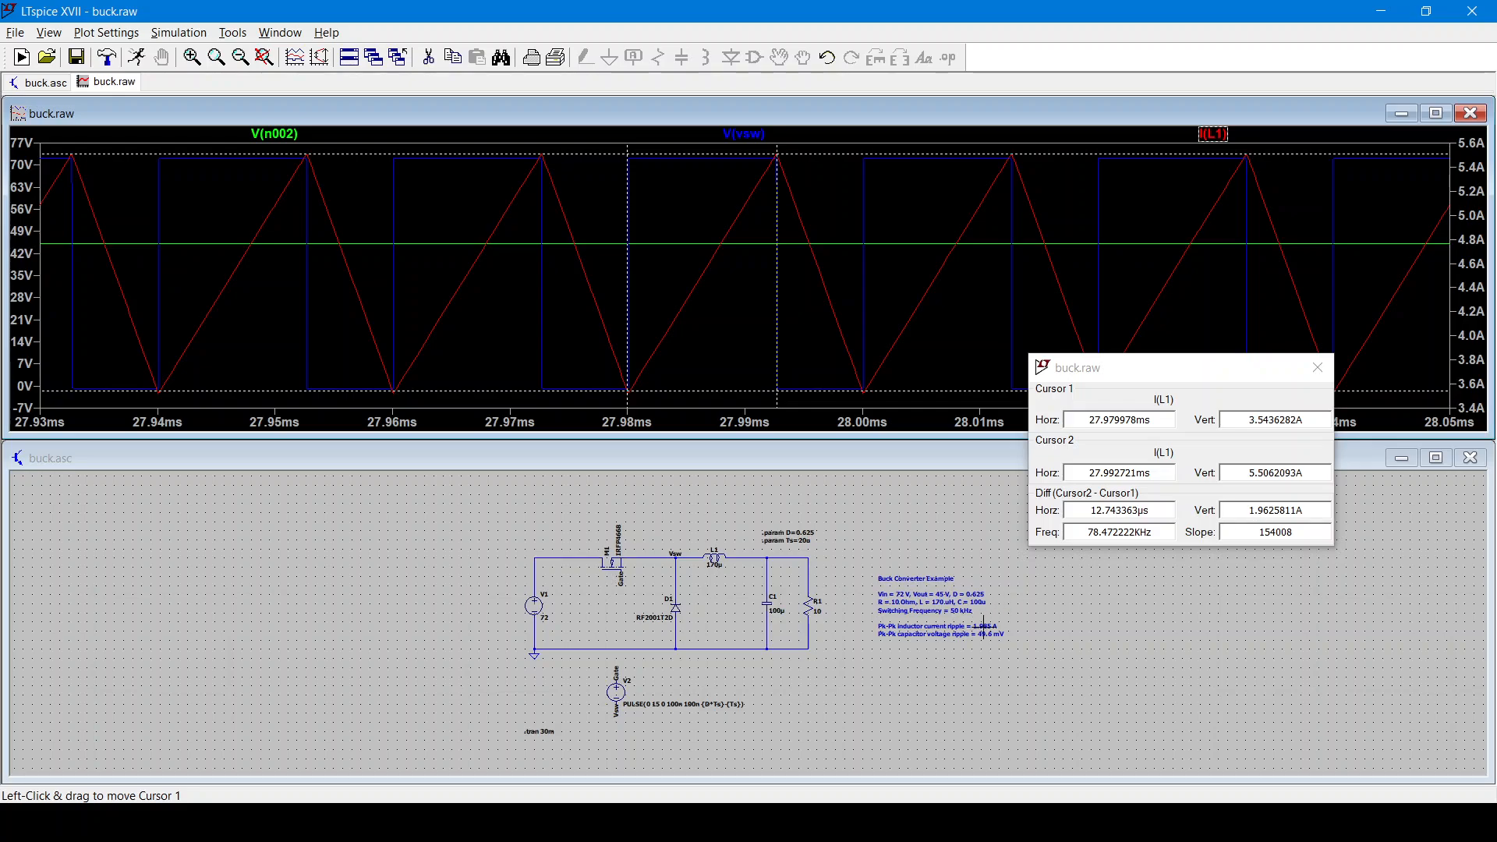
pyautogui.click(1318, 367)
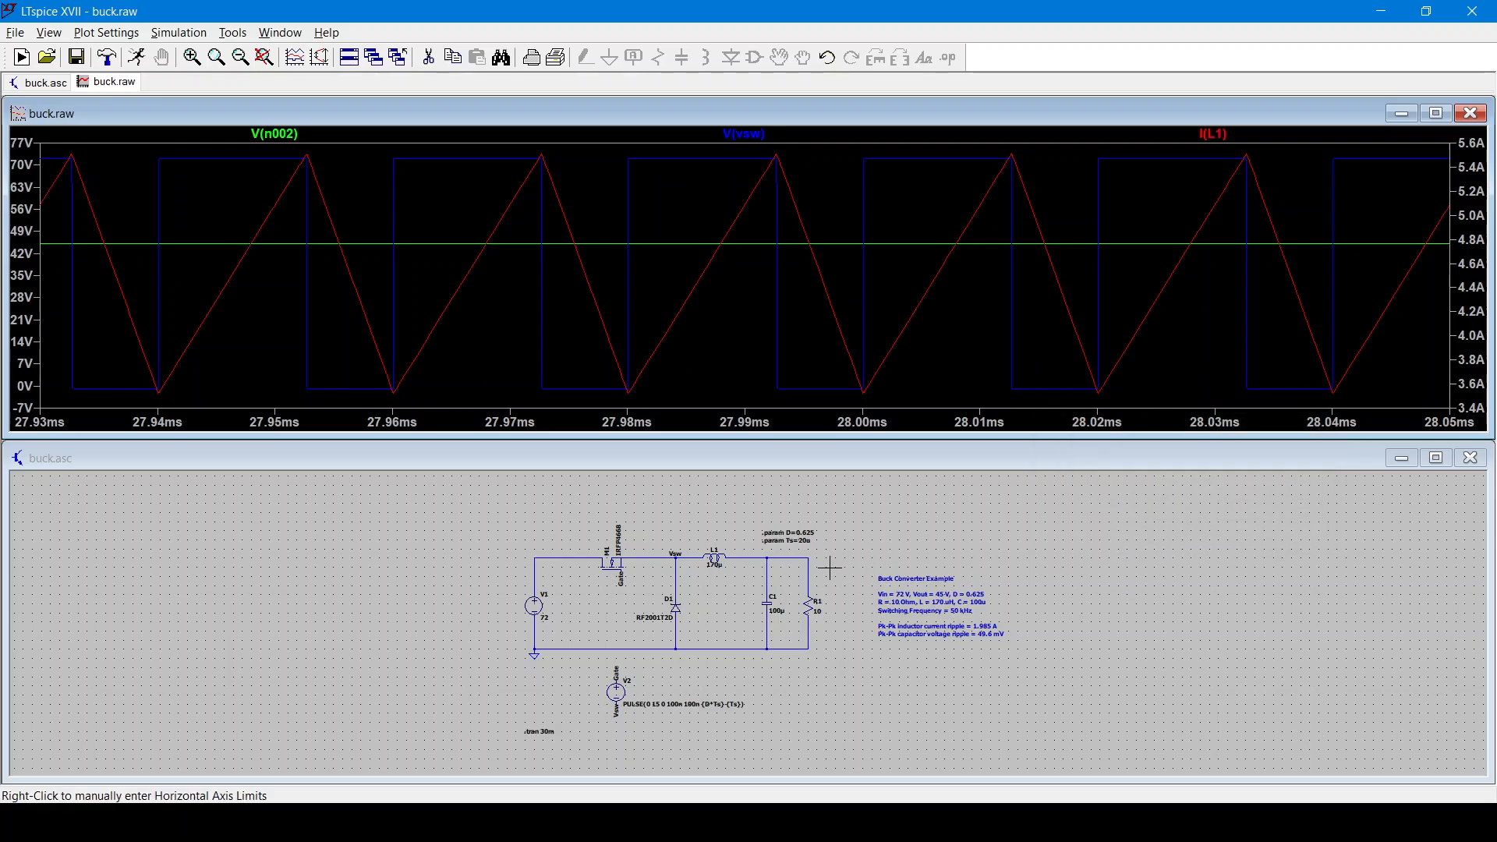
# - Plot only the output node voltage to examine the capacitor voltage ripple
pyautogui.click(767, 559)
pyautogui.click(768, 559)
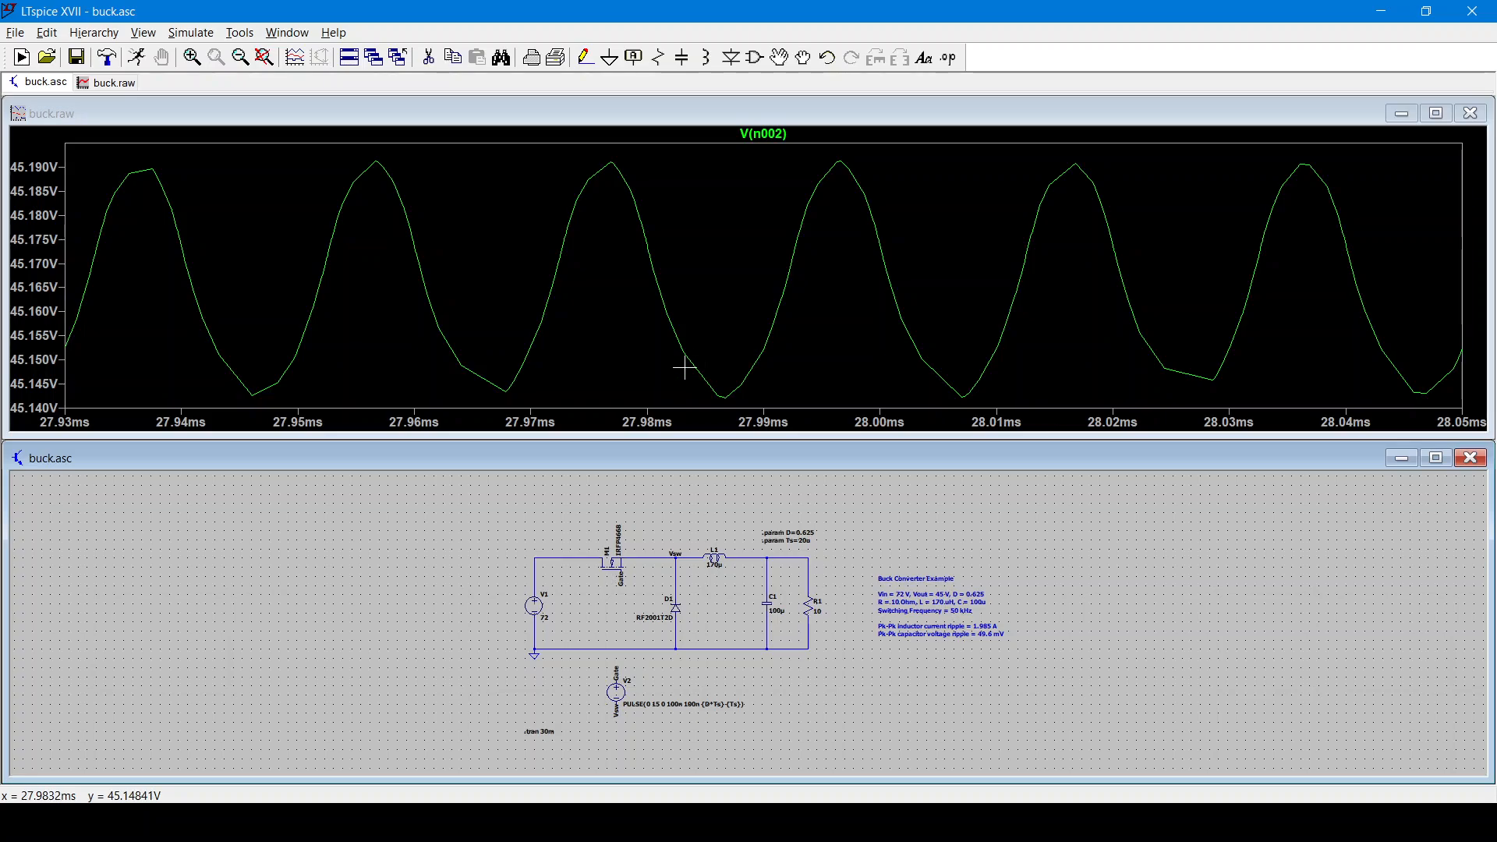
# - Plot the M1 drain current with the L1 current and enlarge the turn-on spike near 28.00 ms
pyautogui.click(608, 548)
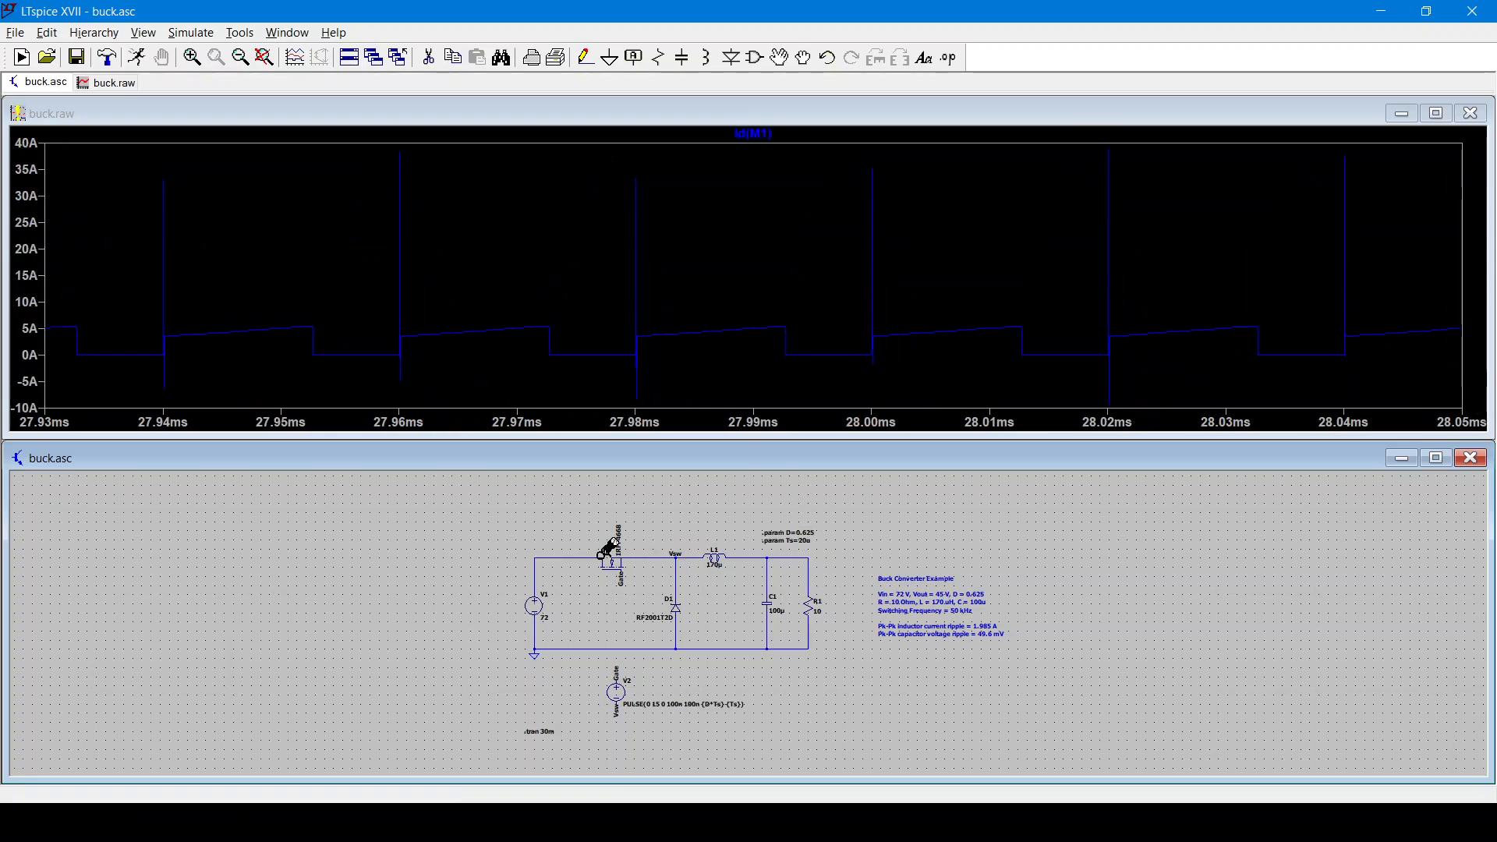
pyautogui.click(712, 556)
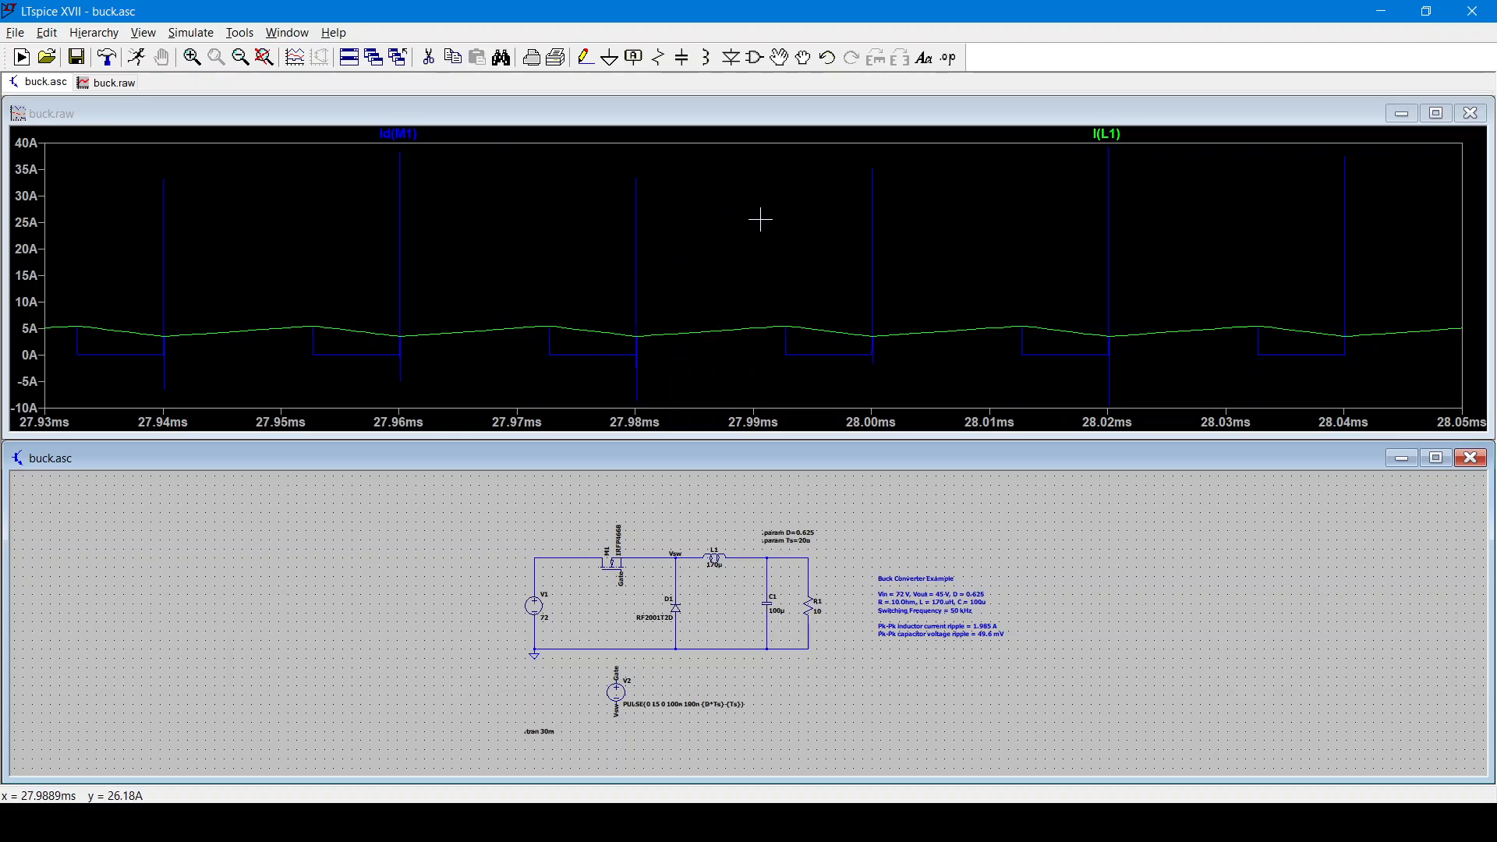
pyautogui.moveTo(855, 154); pyautogui.dragTo(894, 379)
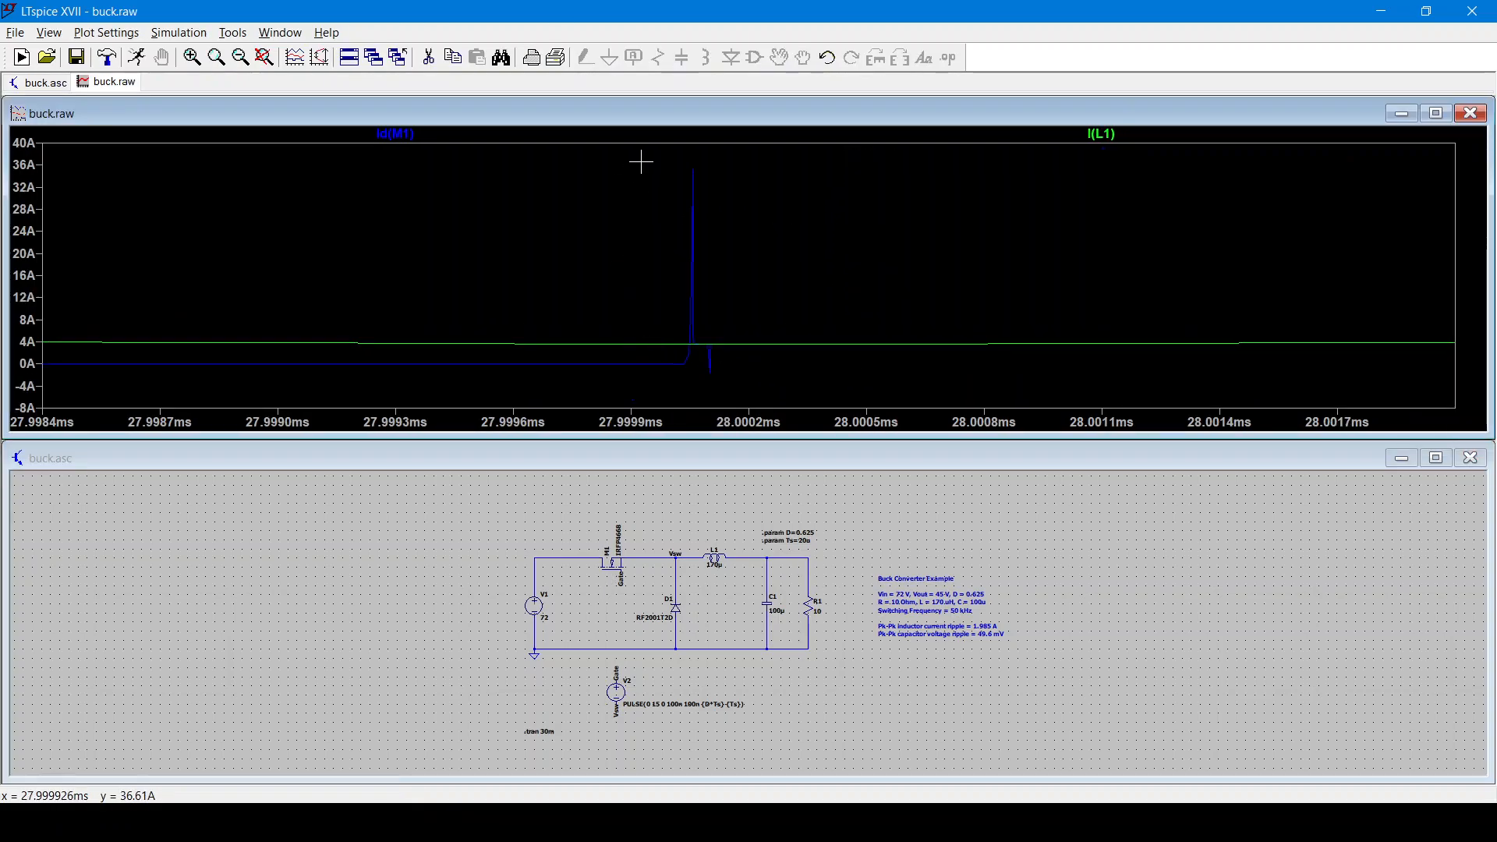
# - Add the D1 diode current to the plot and enlarge the spike between about 27.99998 and 28.00016 ms
pyautogui.click(706, 594)
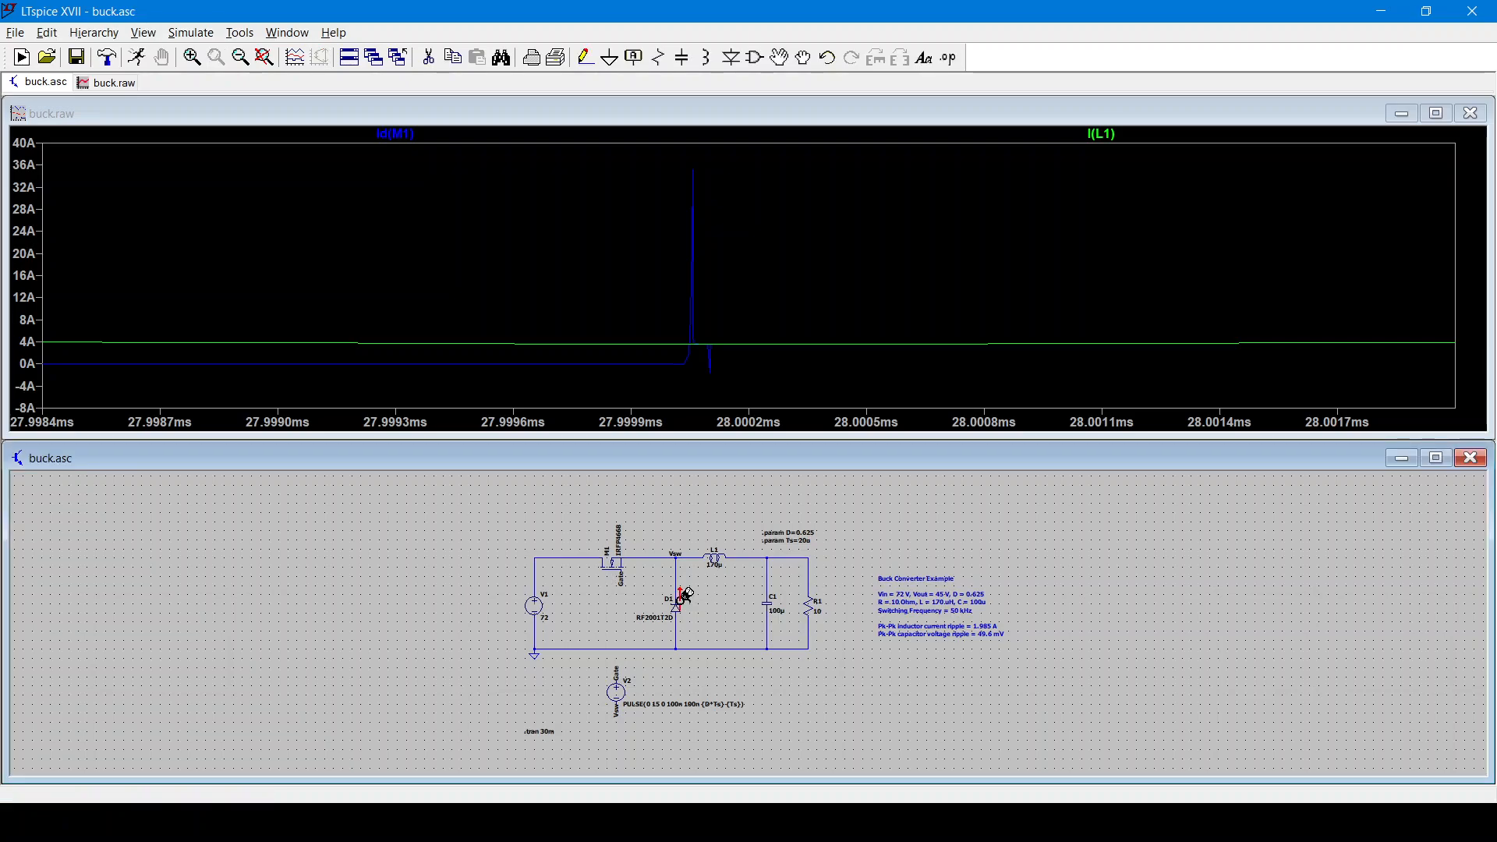
pyautogui.click(685, 596)
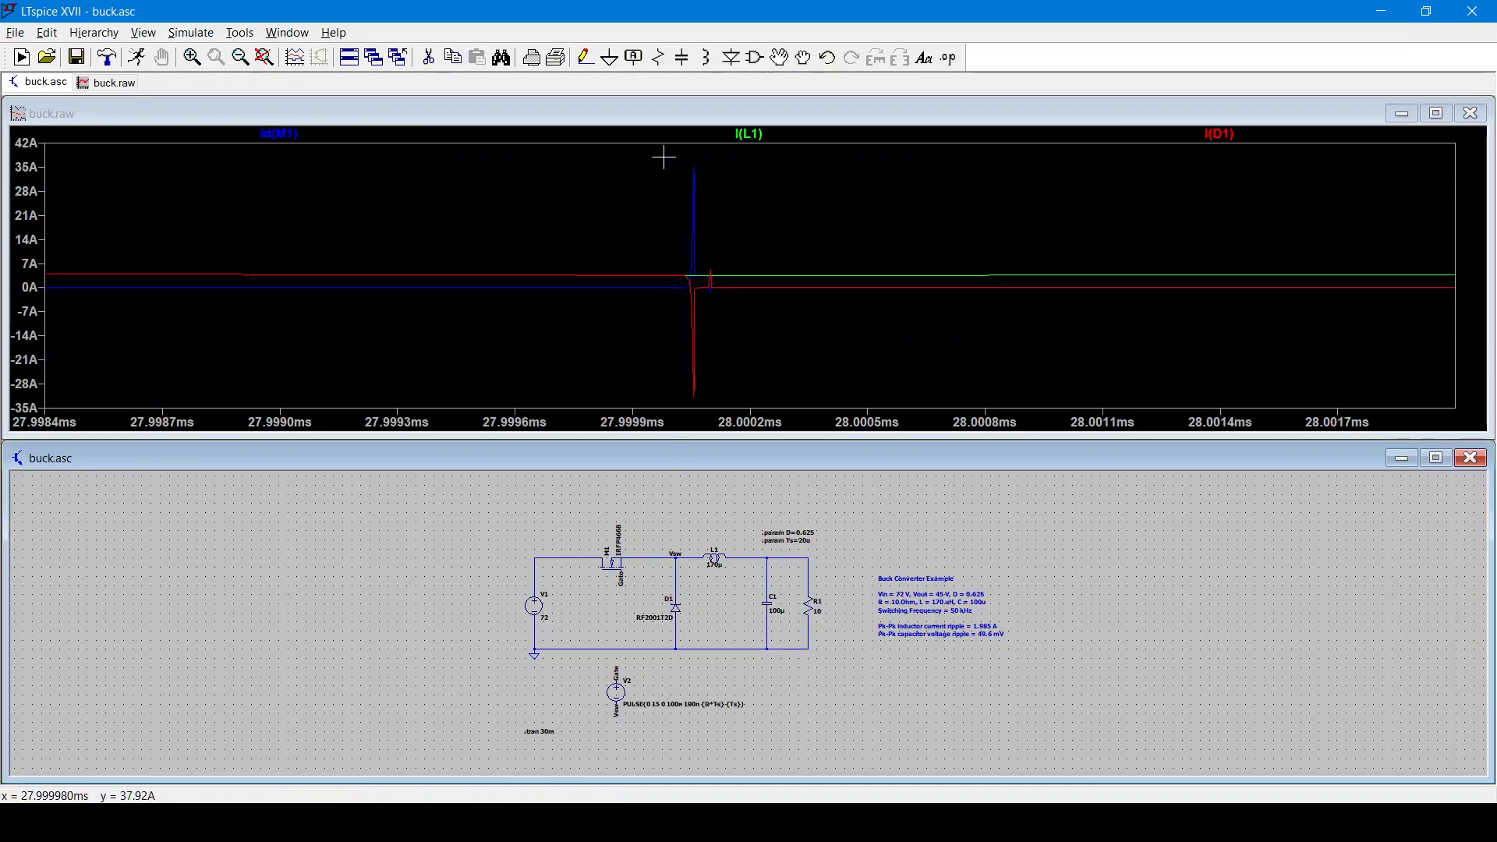
pyautogui.moveTo(663, 159); pyautogui.dragTo(734, 405)
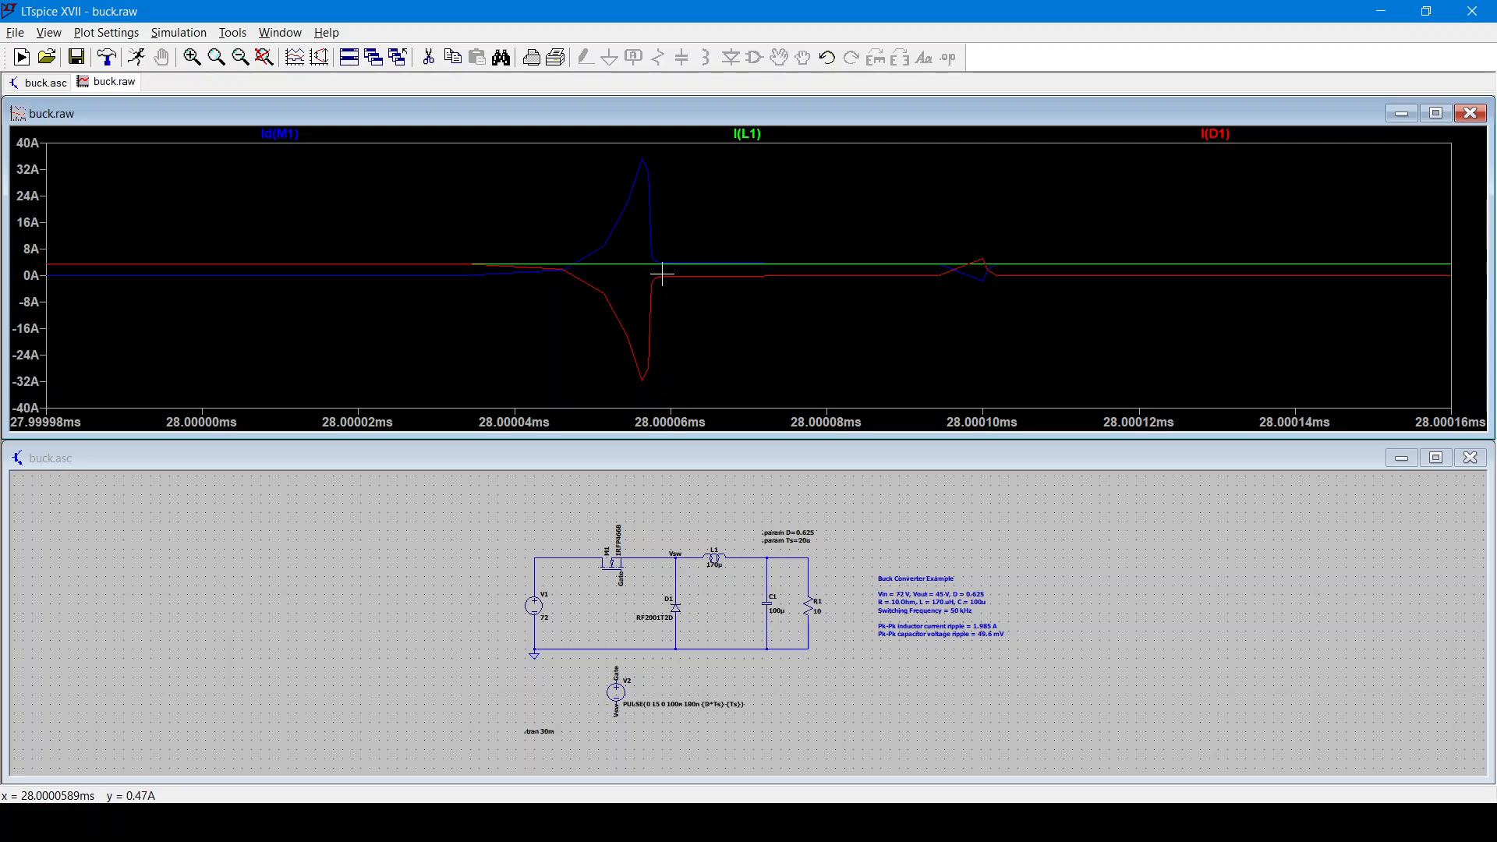
# - Replace diode D1 with the Rohm RB238NS150 Schottky model and rerun the transient simulation
pyautogui.click(713, 612)
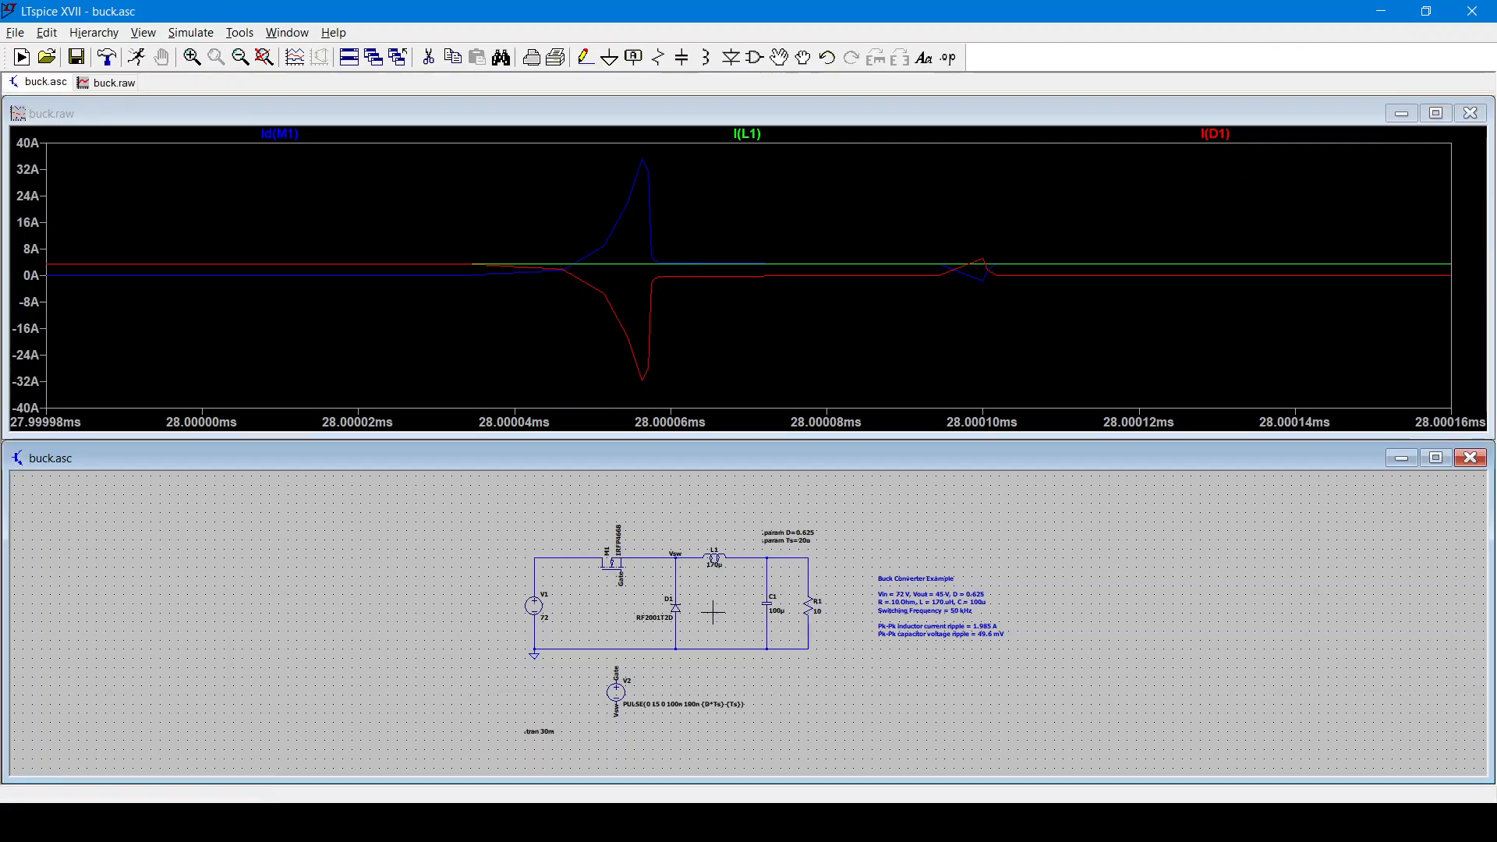
pyautogui.rightClick(680, 607)
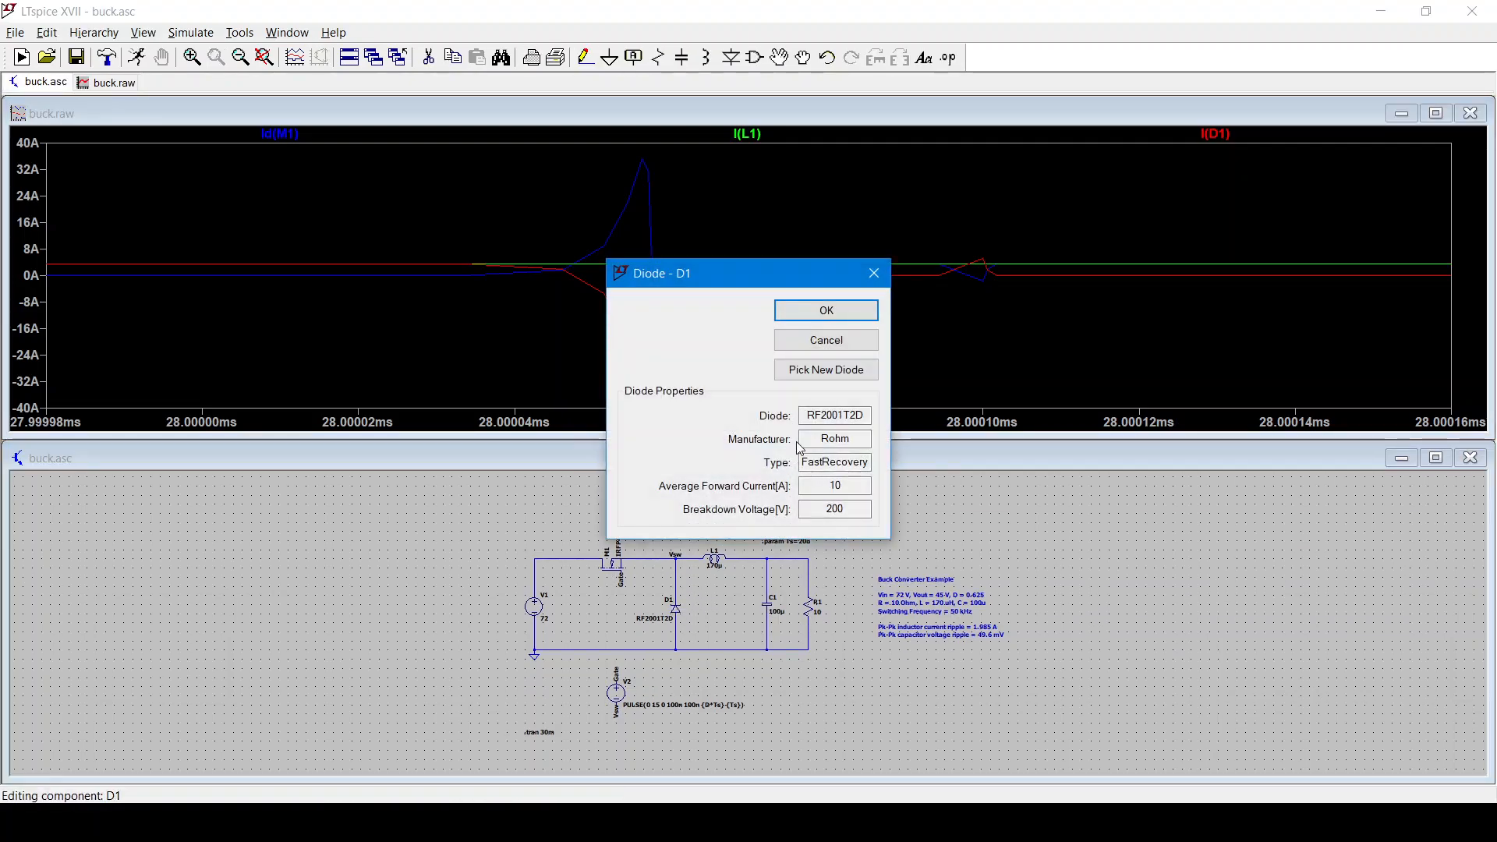
pyautogui.click(816, 376)
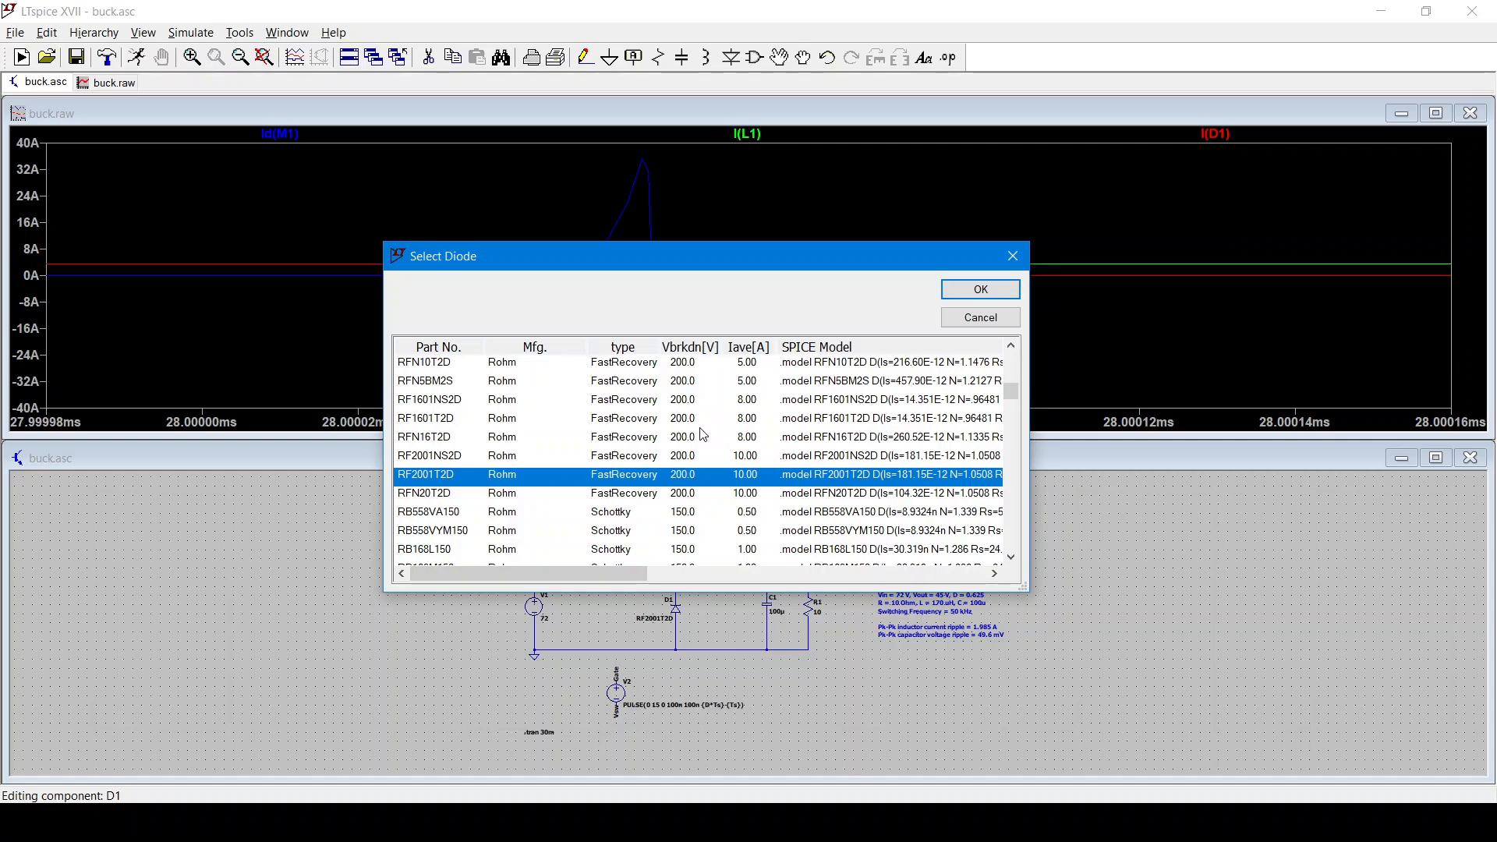
pyautogui.scroll(-5, 702, 435)
pyautogui.scroll(-2, 702, 435)
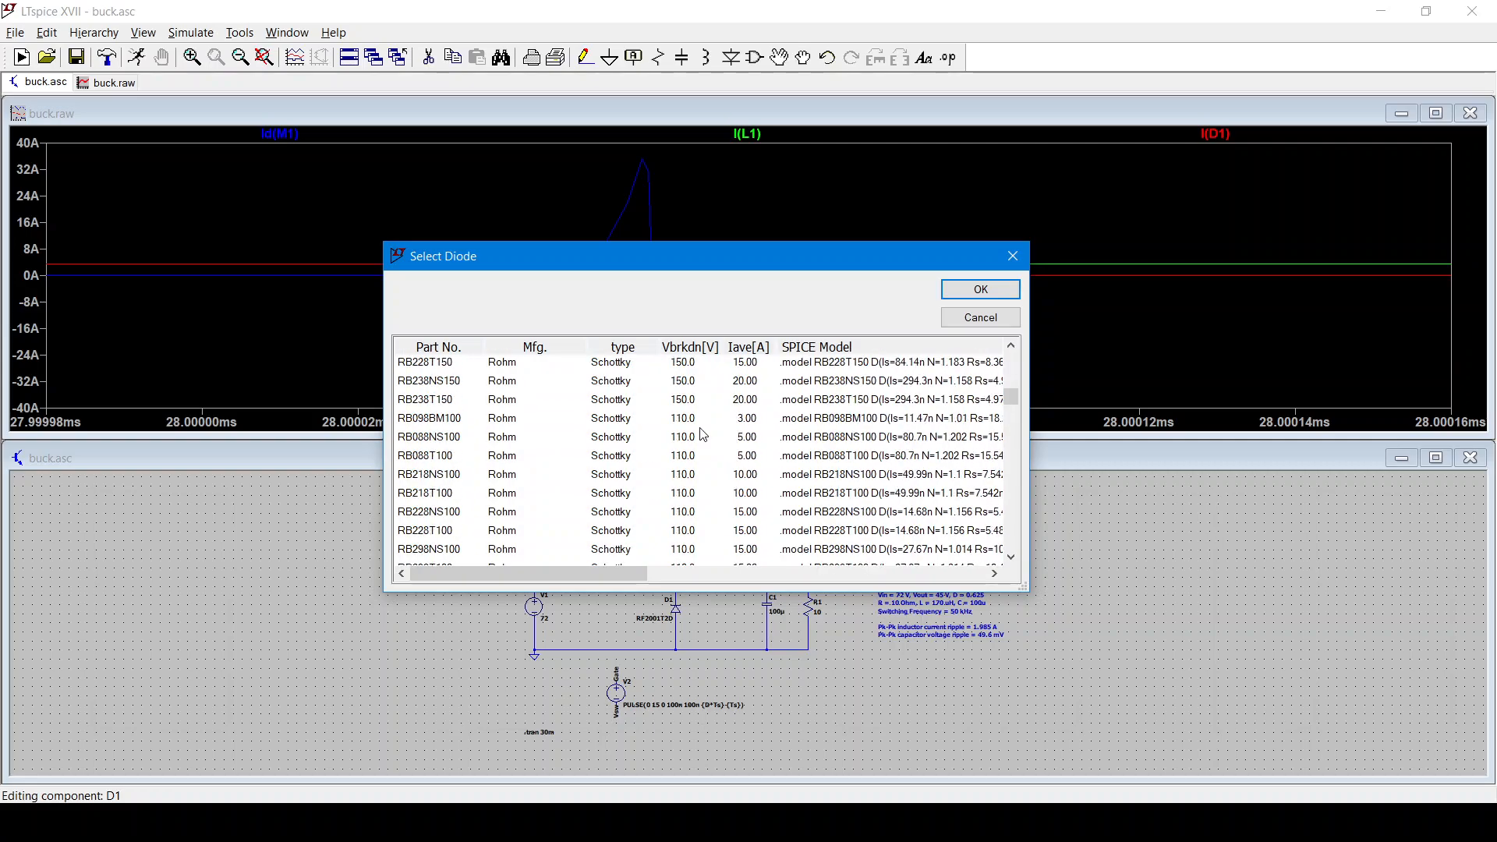
pyautogui.click(783, 377)
pyautogui.click(955, 305)
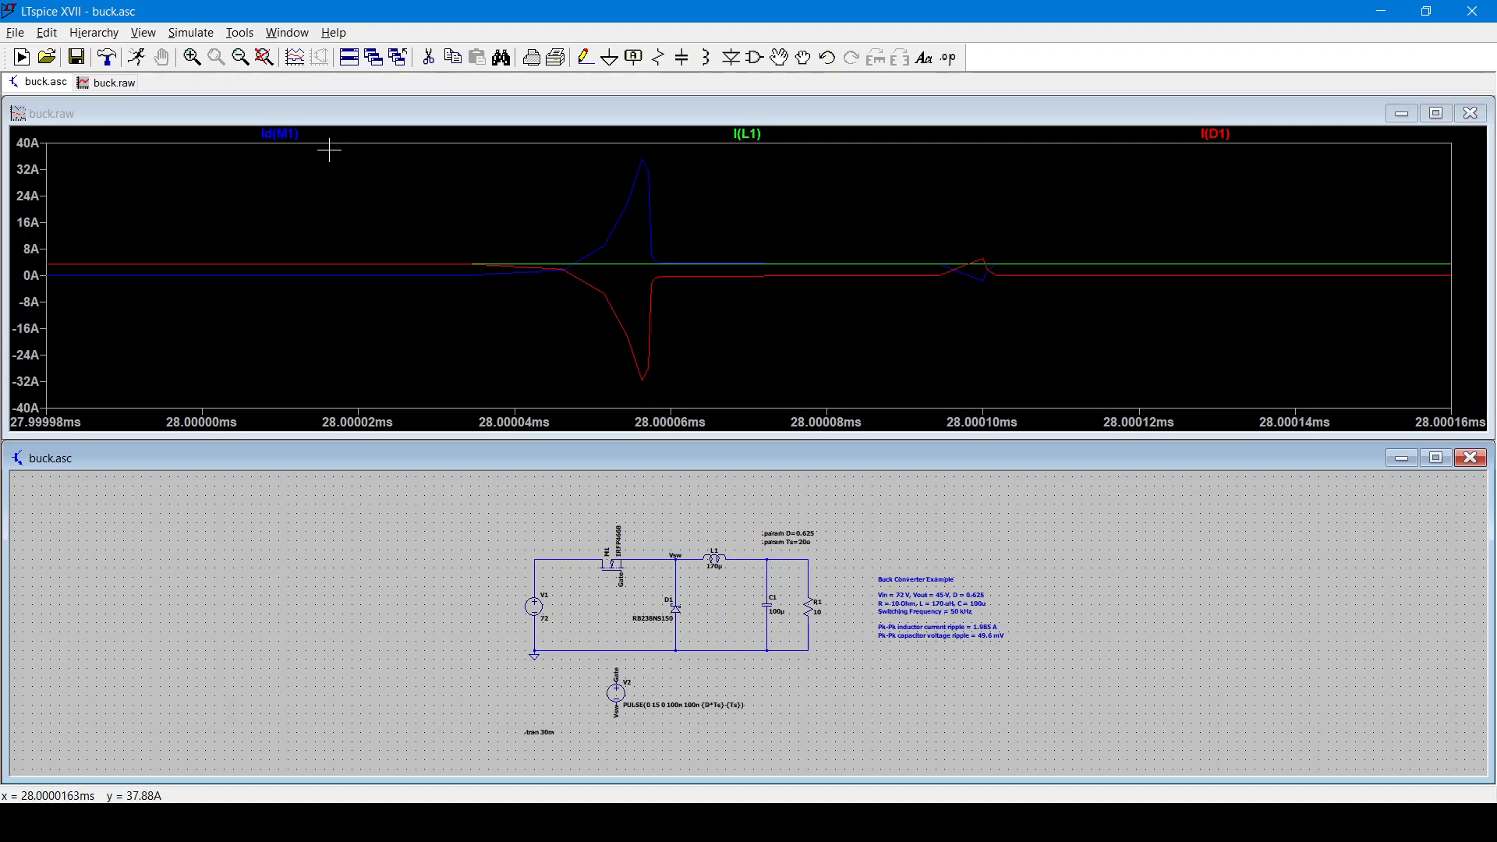
pyautogui.click(137, 58)
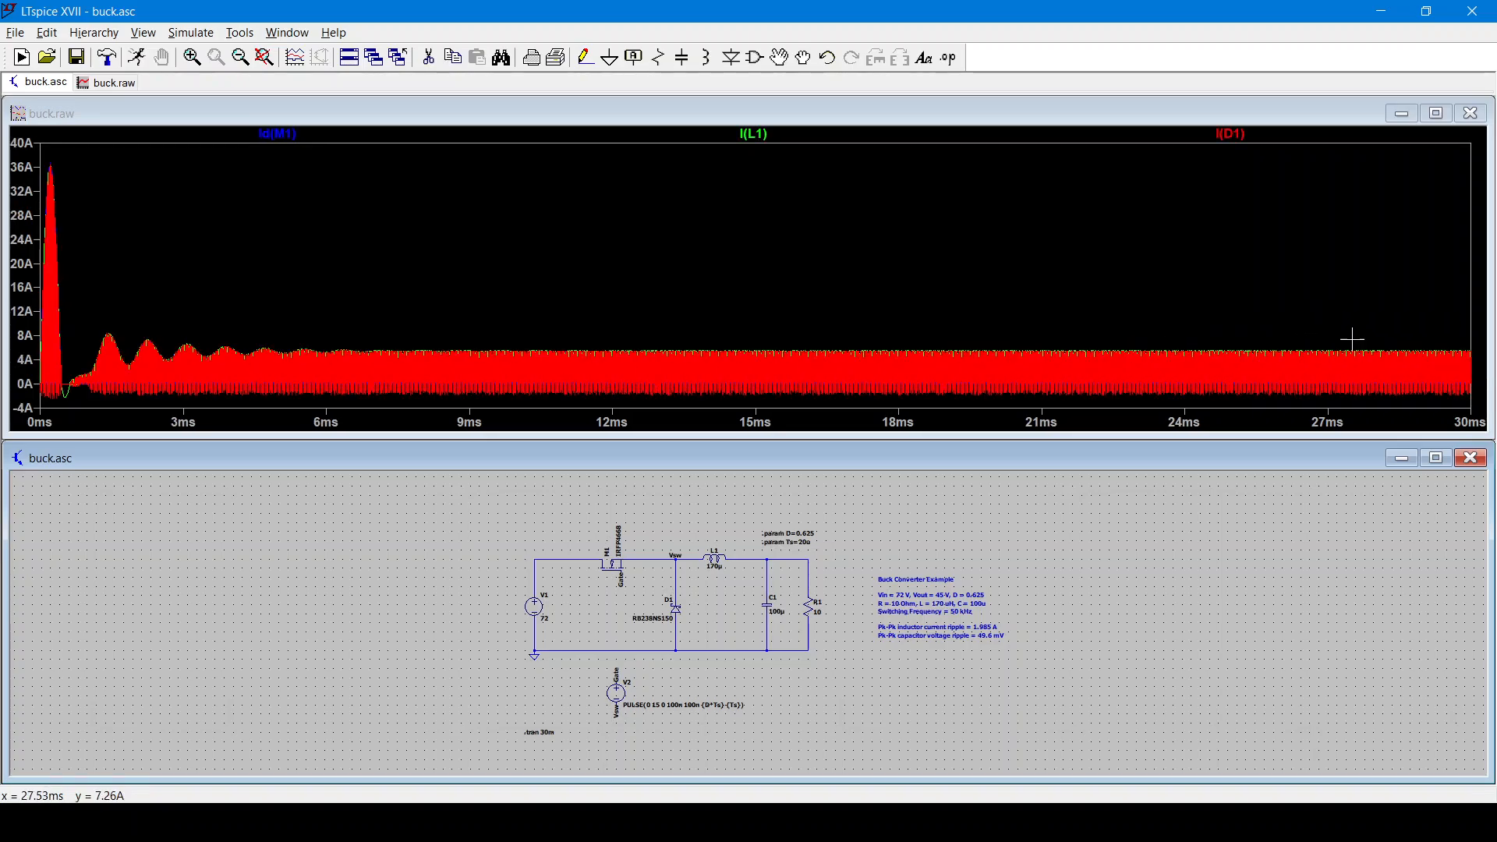
# - Enlarge the M1, L1 and D1 current waveforms between about 28.00 and 28.18 ms to inspect the switching spikes
pyautogui.moveTo(1350, 338); pyautogui.dragTo(1401, 407)
pyautogui.moveTo(839, 194); pyautogui.dragTo(1027, 368)
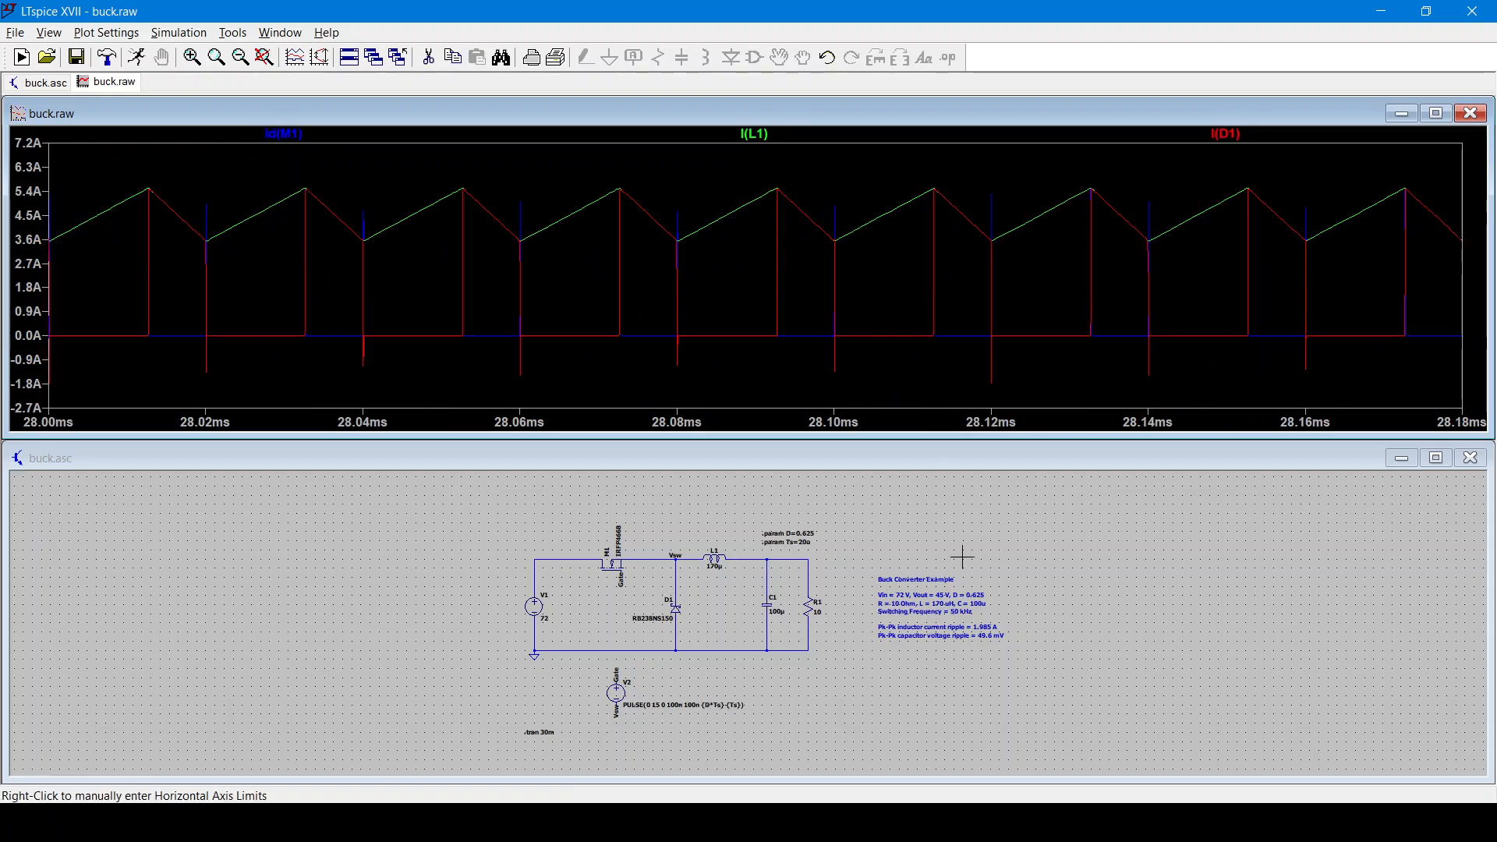
pyautogui.click(1113, 552)
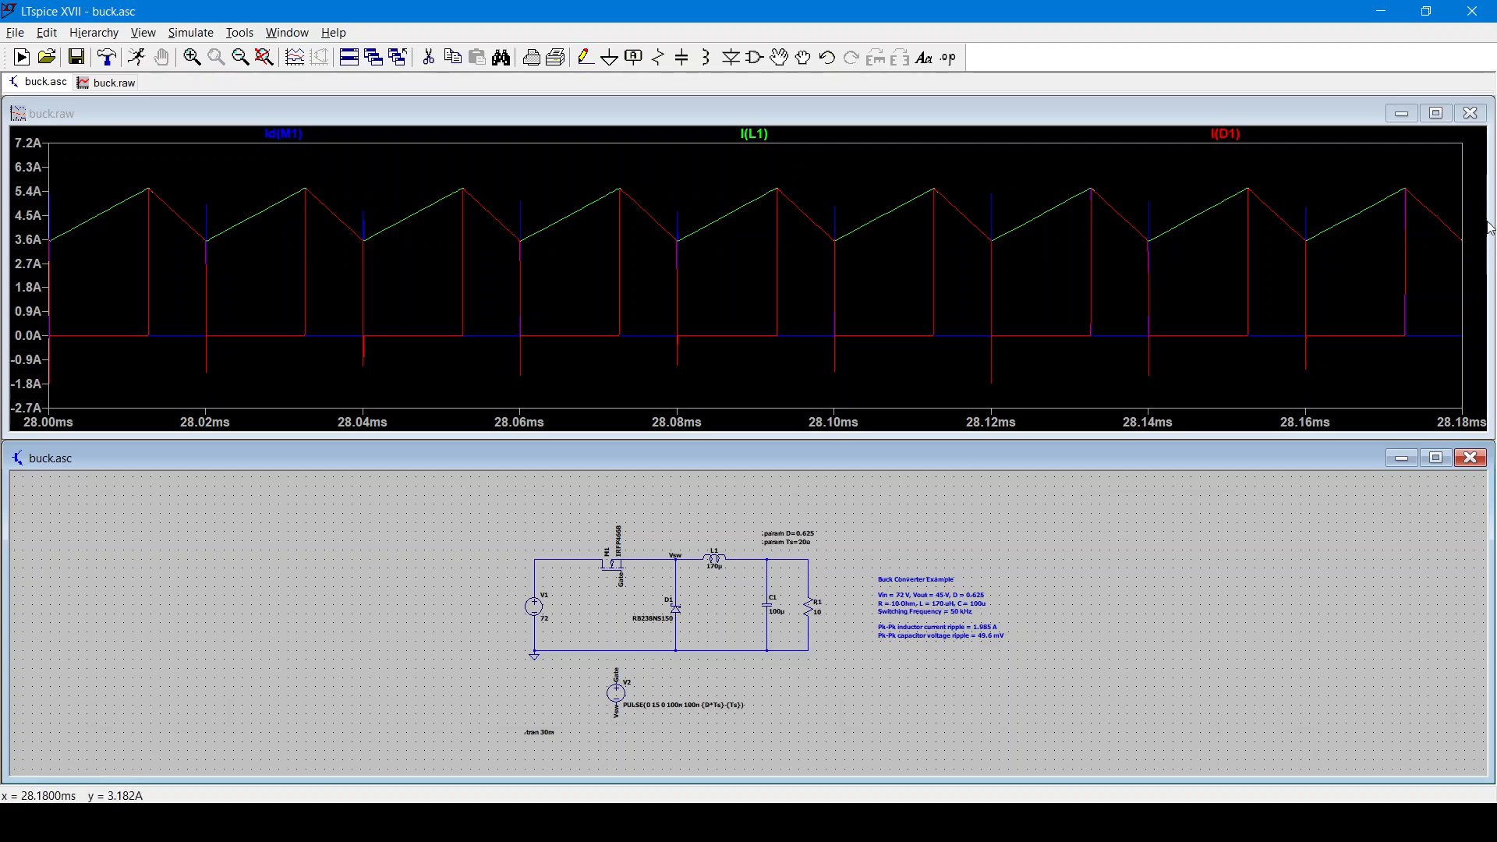
# - Close the waveform plot and change the duty-cycle directive to .step param D 0.4 0.6 0.1
pyautogui.click(1472, 115)
pyautogui.click(1437, 436)
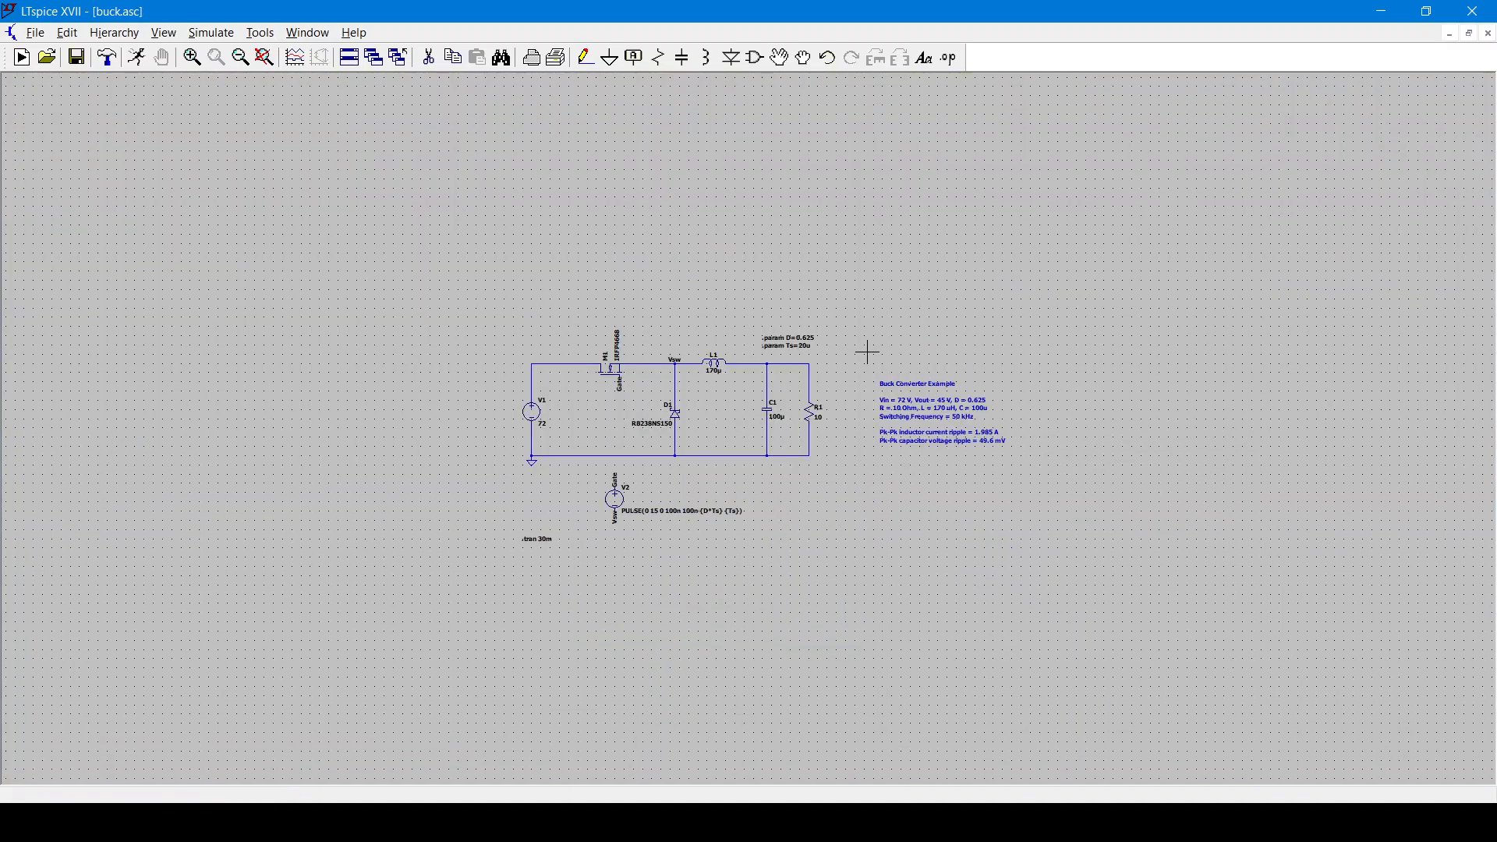
pyautogui.press('space')
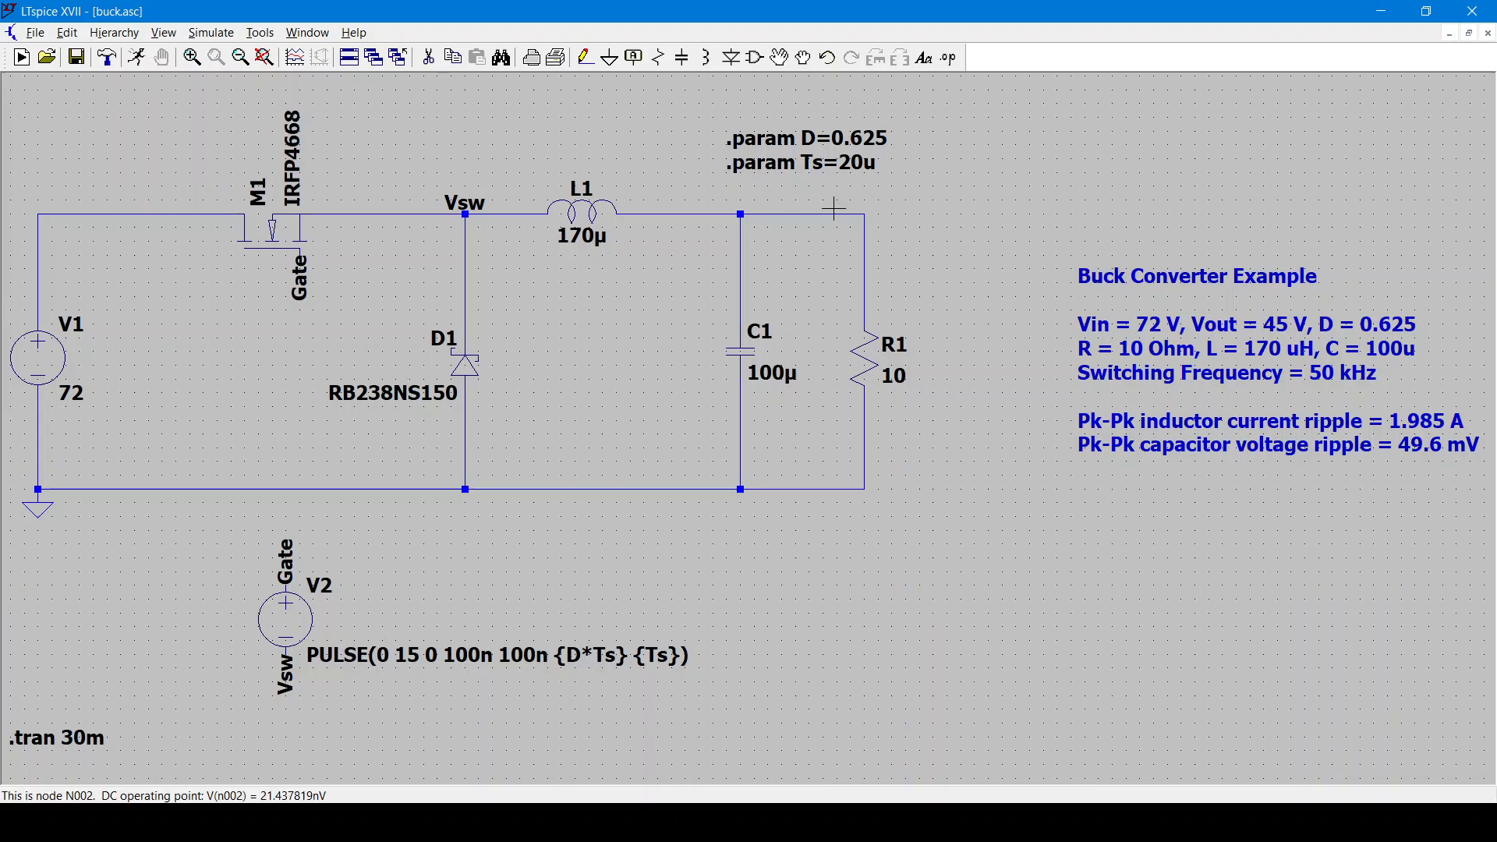
pyautogui.rightClick(817, 139)
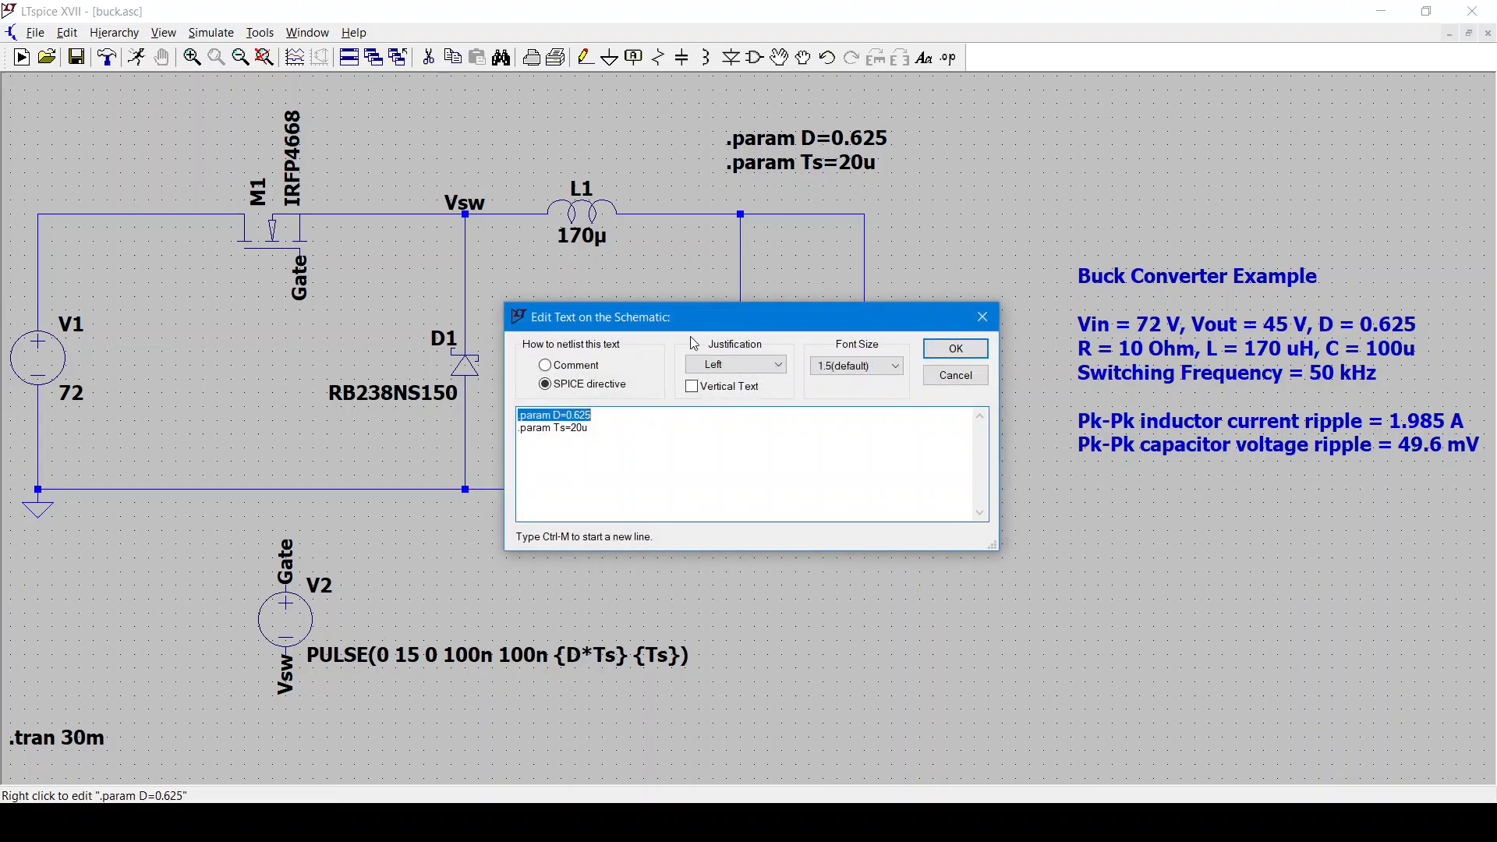
pyautogui.click(520, 415)
pyautogui.write('step')
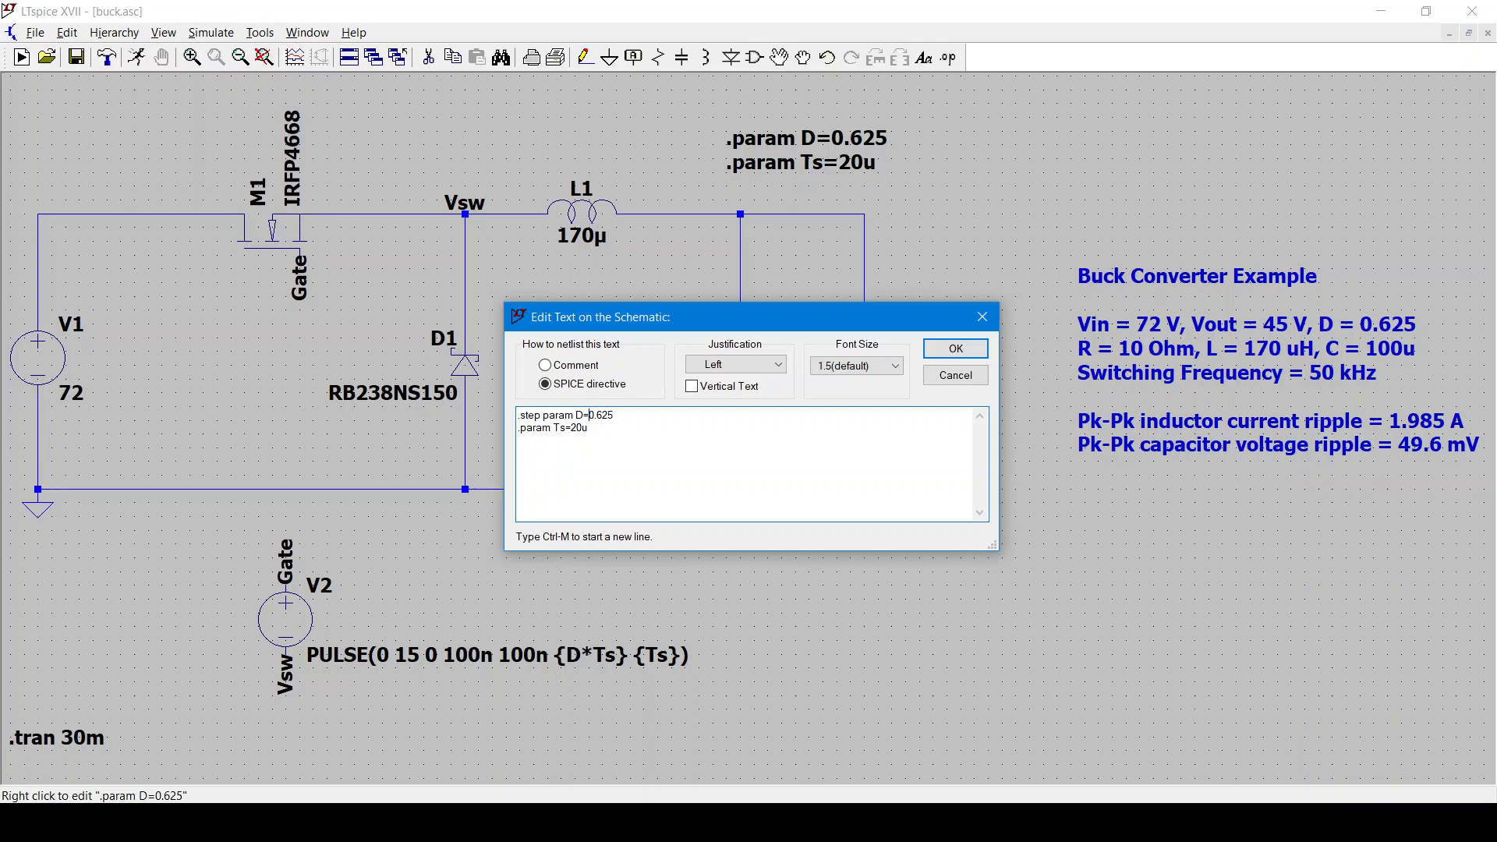
pyautogui.press('Delete')
pyautogui.press('BackSpace')
pyautogui.write('.4 0.6 0.1')
pyautogui.click(940, 351)
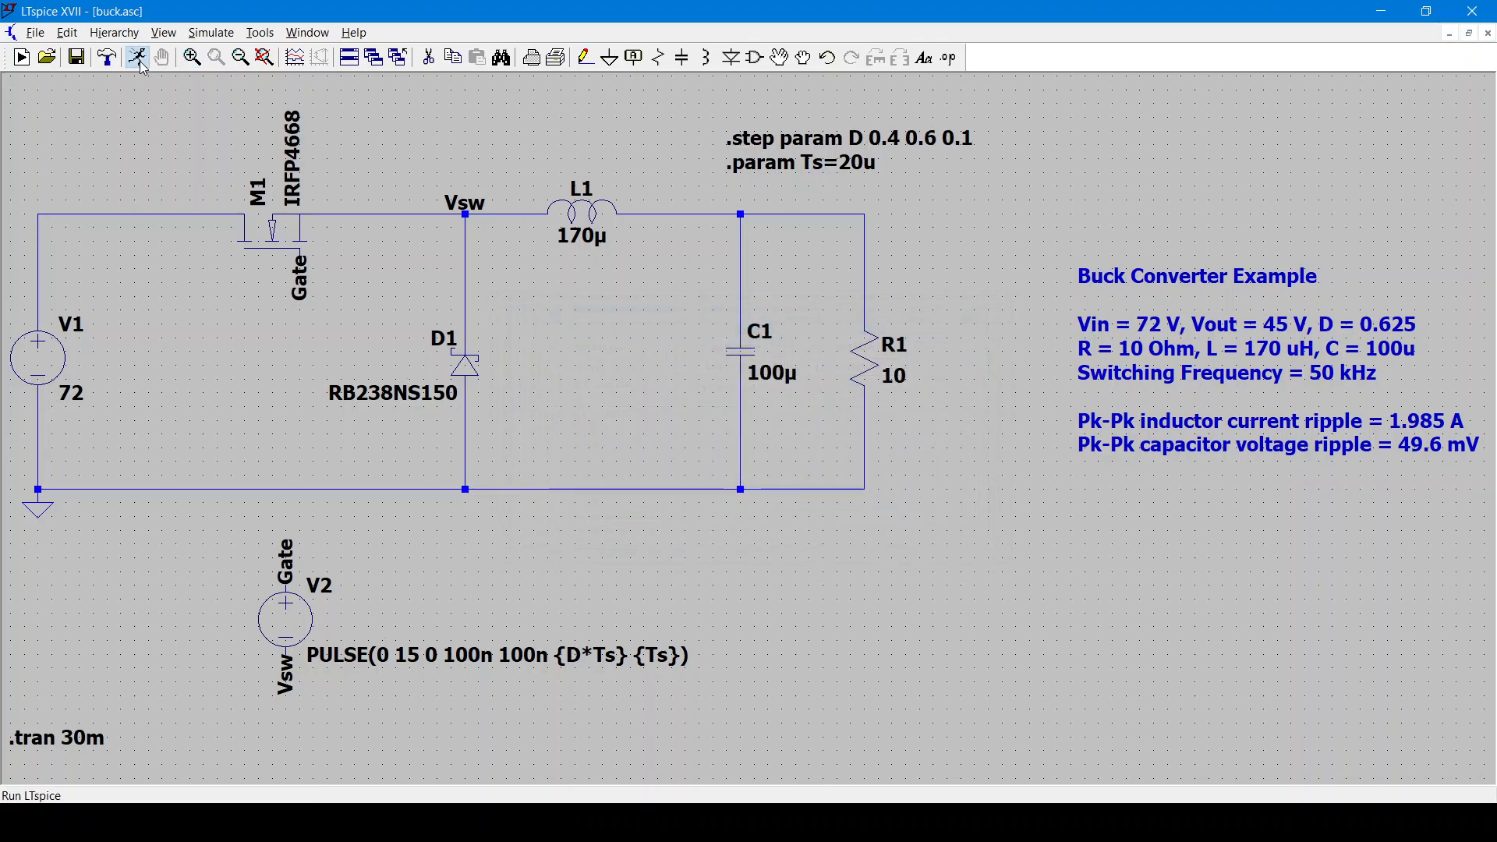
# - Run the duty-cycle sweep and plot the output node voltage, enlarged between about 27.6 and 29.6 ms
pyautogui.click(139, 59)
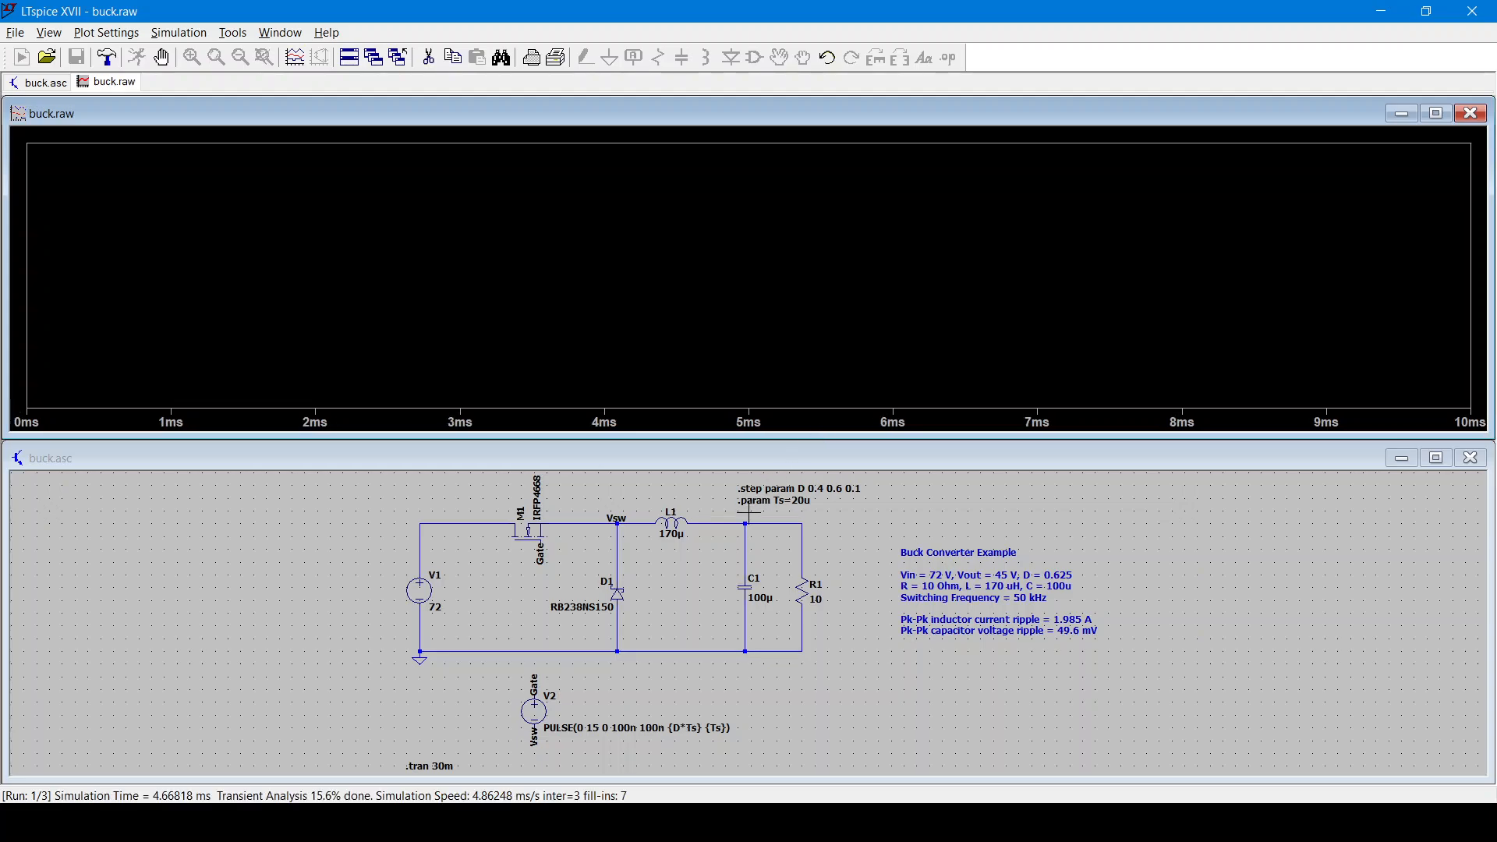
pyautogui.click(749, 513)
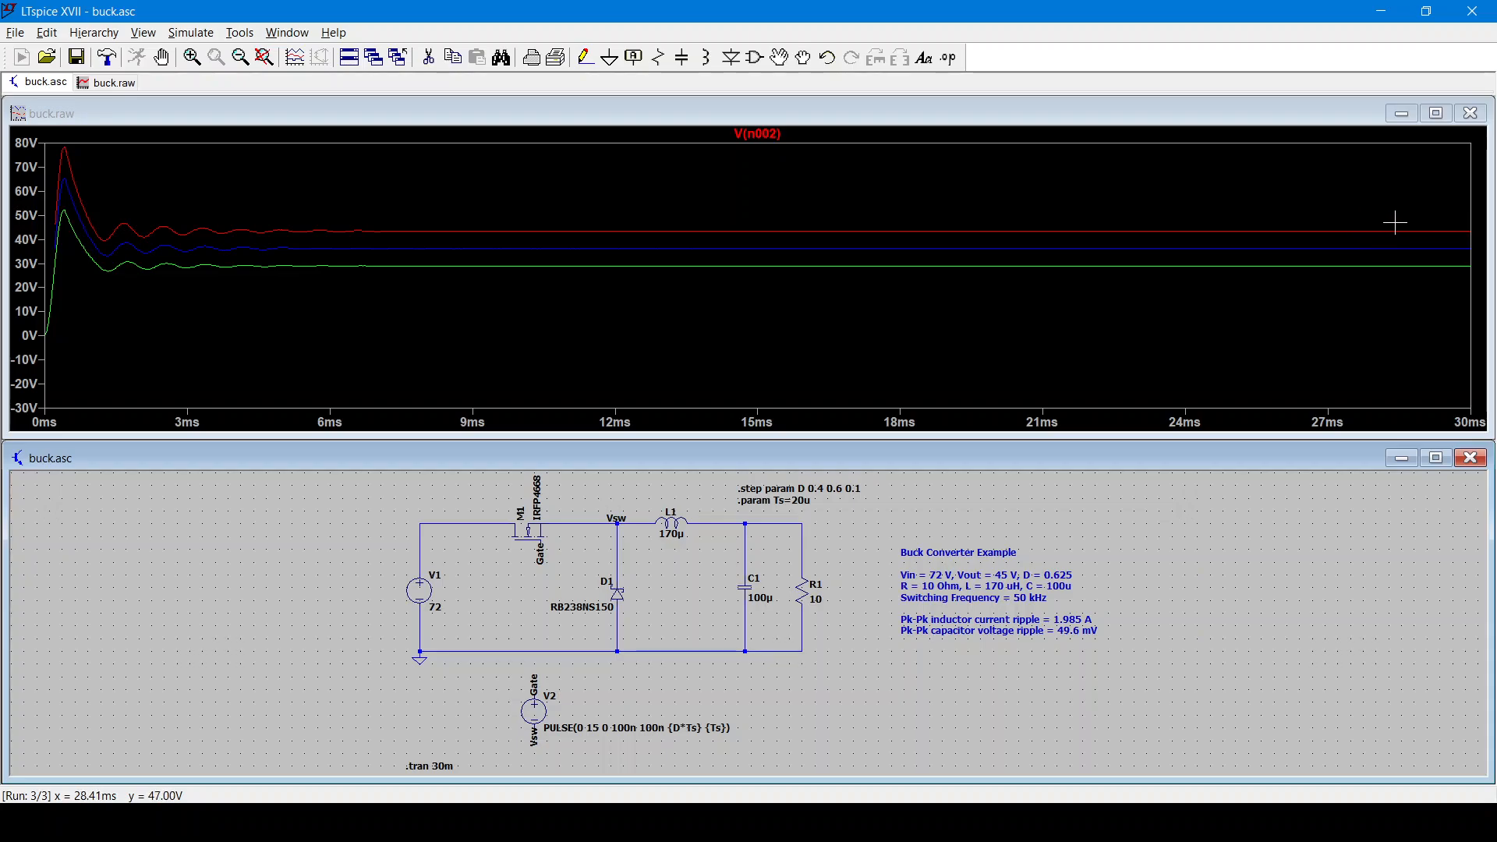
pyautogui.moveTo(1357, 204); pyautogui.dragTo(1451, 306)
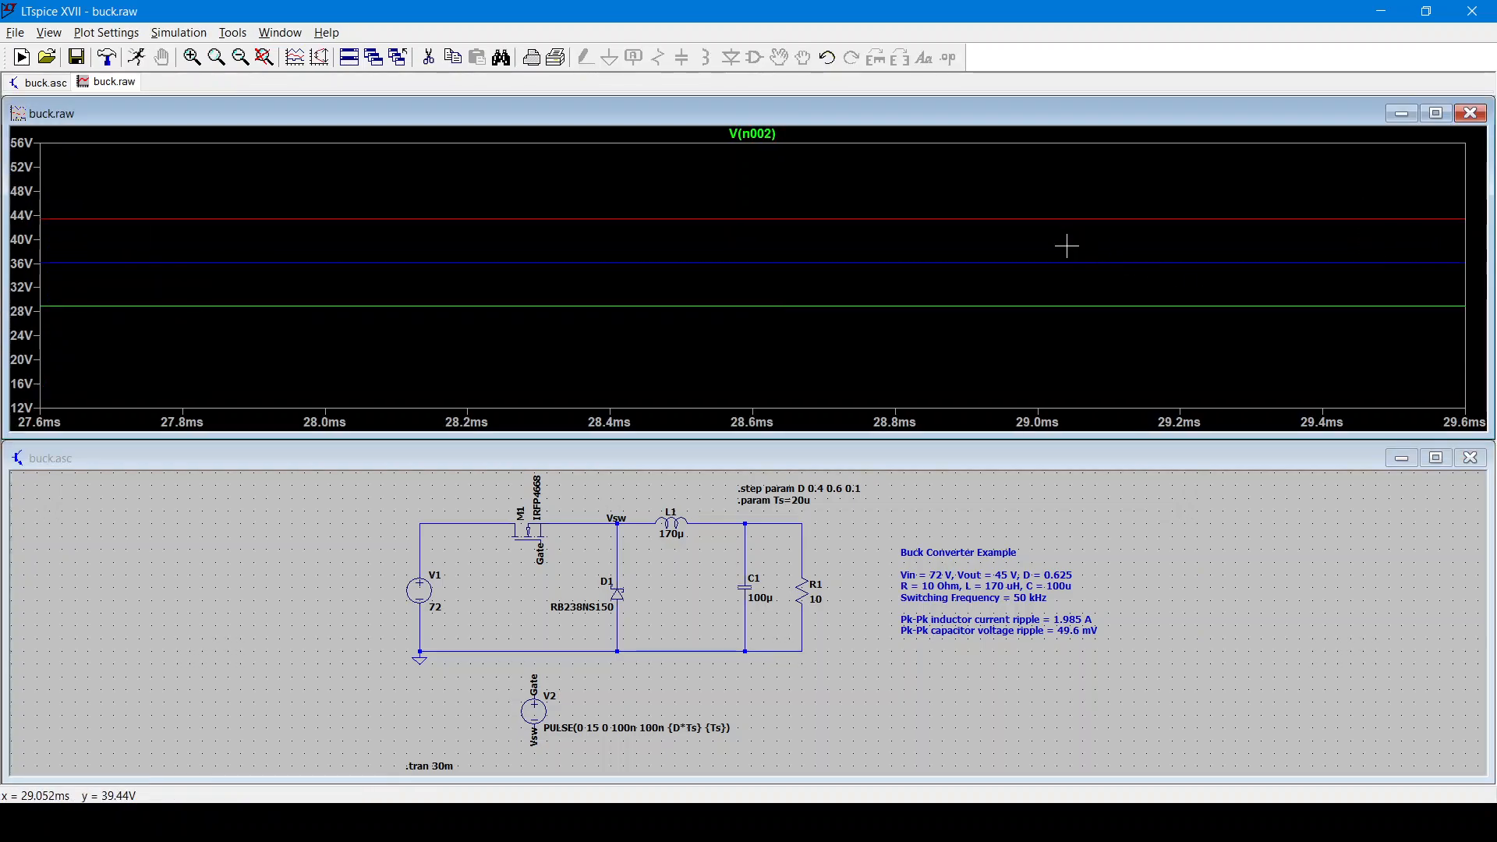
# - Attach a cursor to the output voltage trace and check which duty-cycle run it is measuring
pyautogui.click(752, 134)
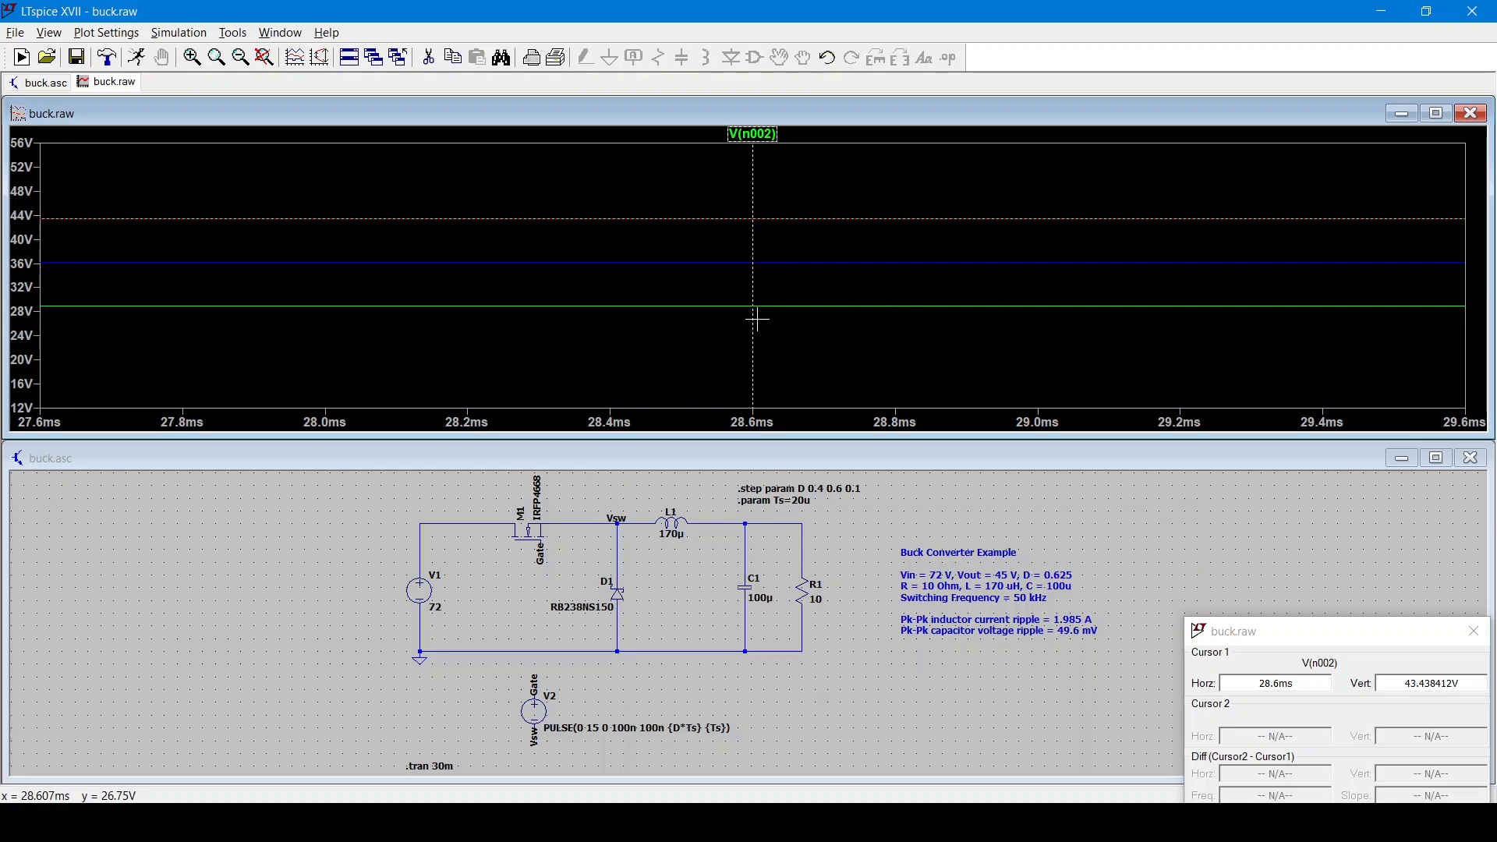
pyautogui.rightClick(754, 226)
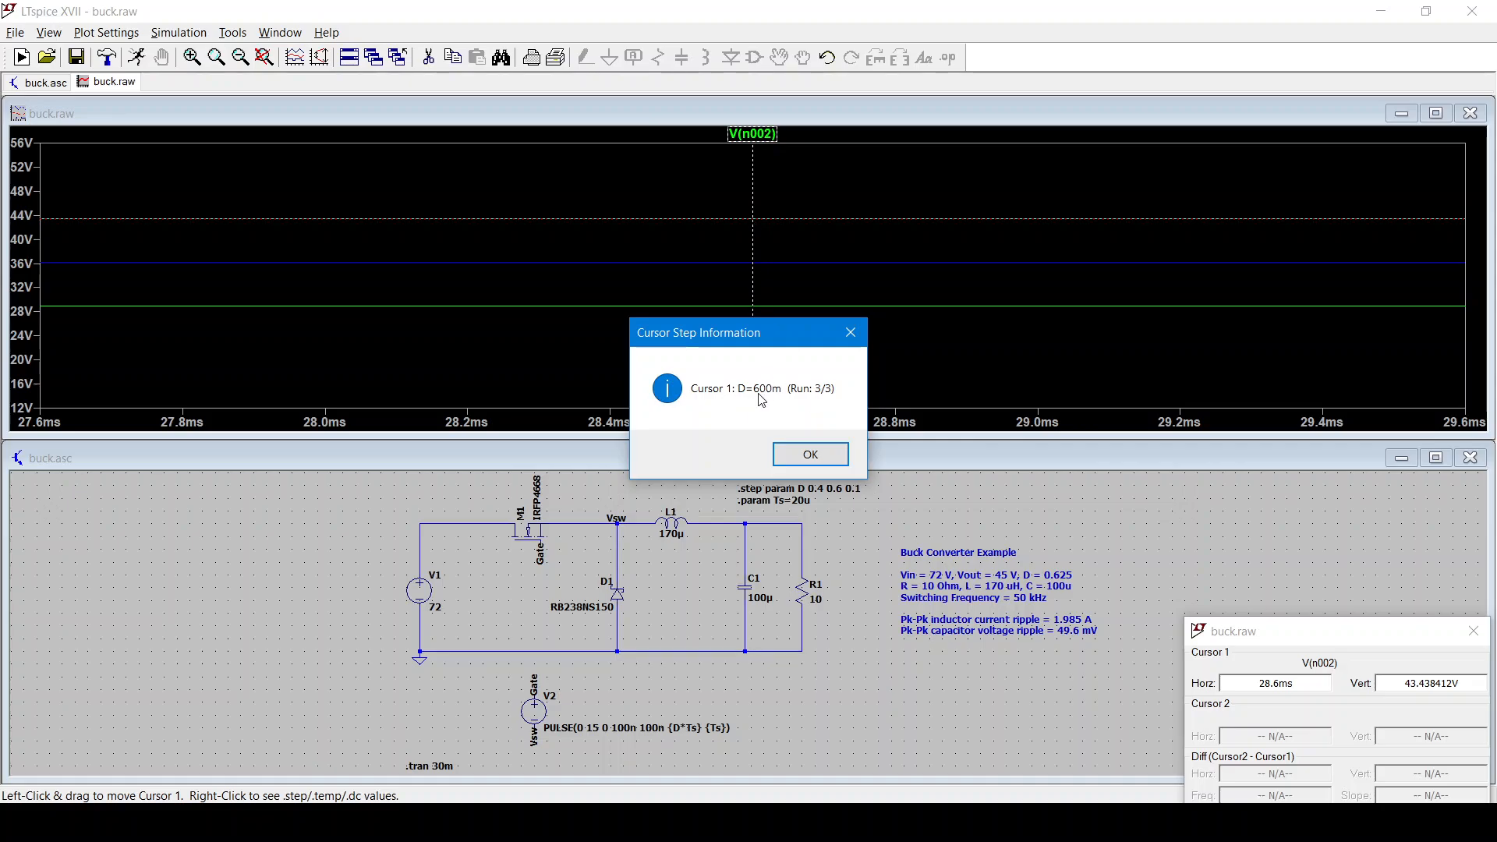
pyautogui.click(805, 453)
pyautogui.click(873, 523)
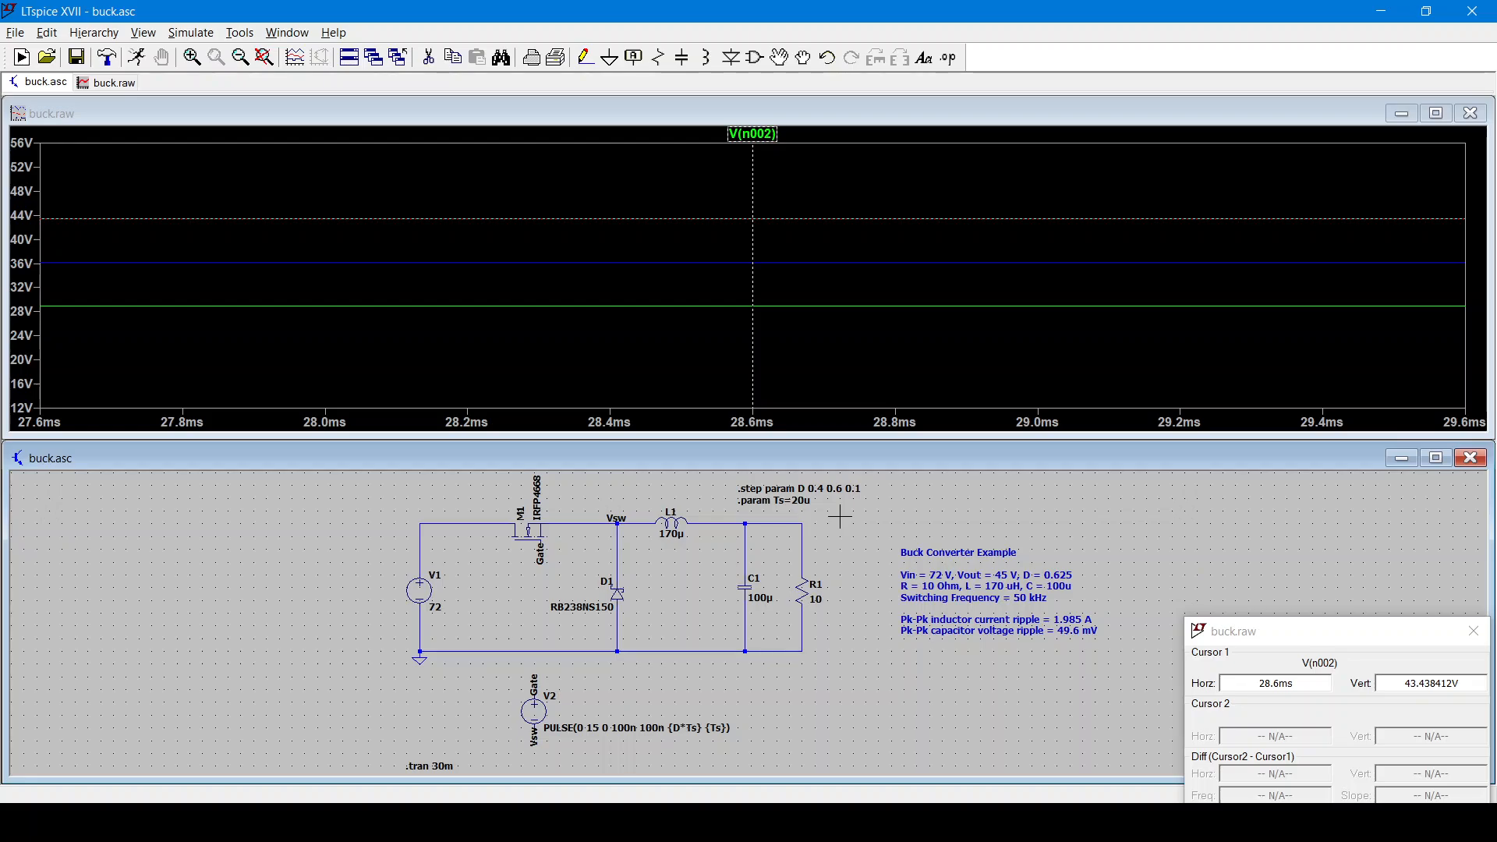
# - Undo the duty-cycle sweep and change the switching-period directive to .step param Ts list 10u 30u 50u
pyautogui.hotkey('ctrl', 'z')
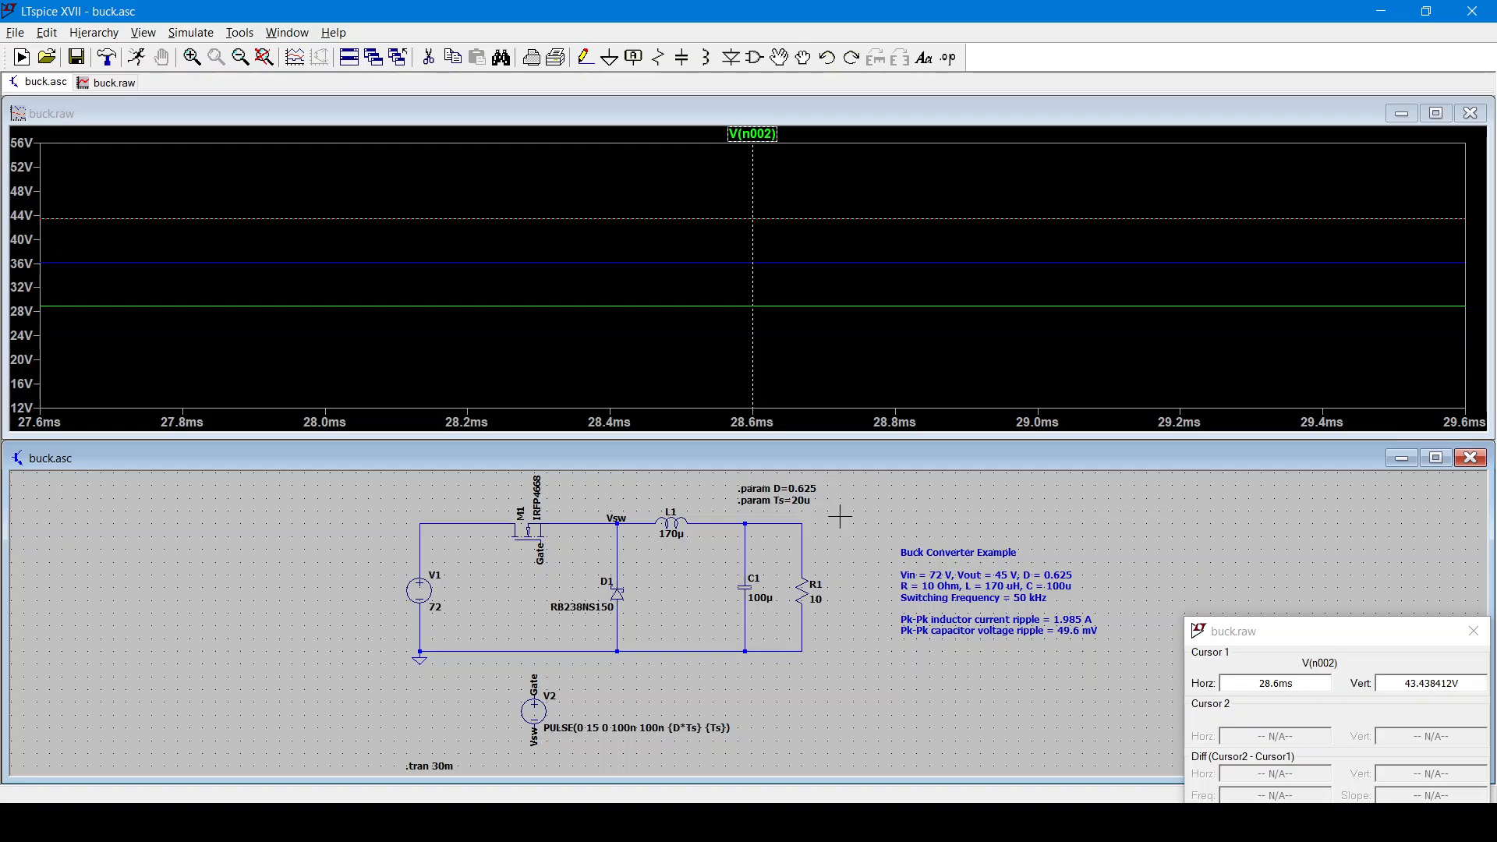
pyautogui.rightClick(799, 504)
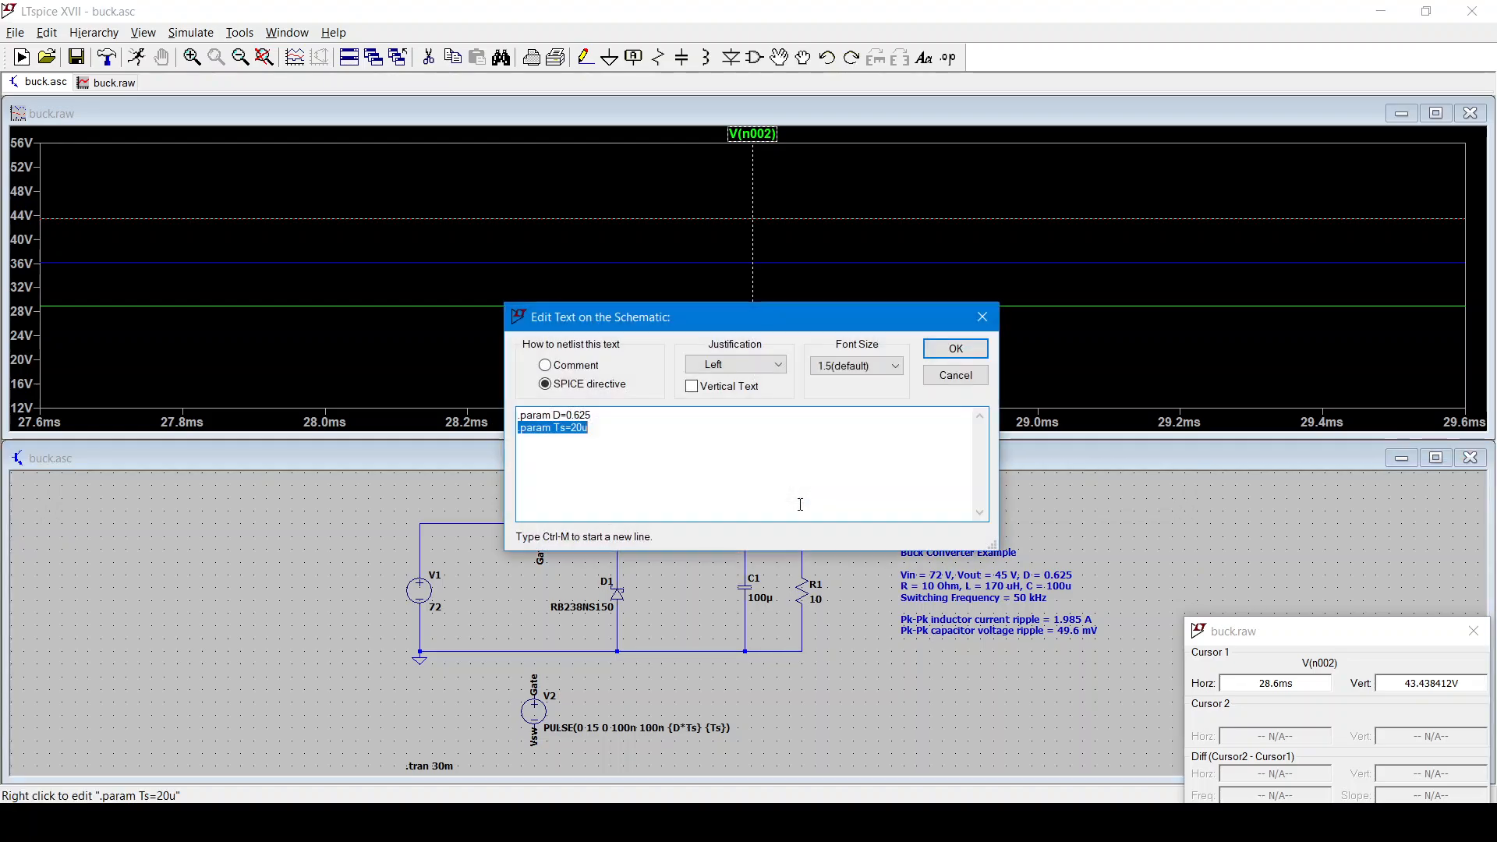
pyautogui.click(527, 430)
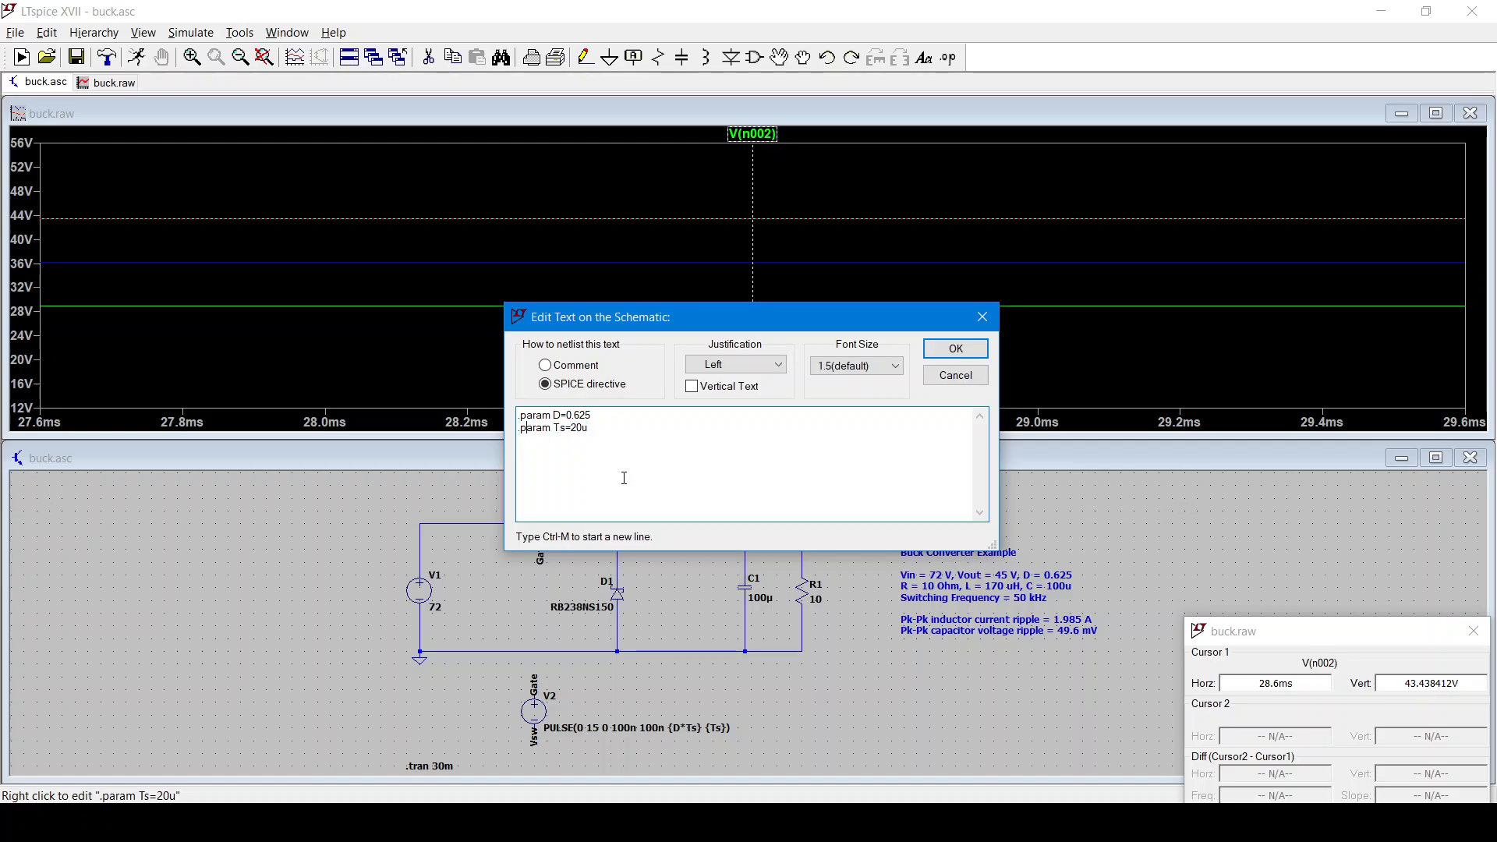
pyautogui.write('step')
pyautogui.press('Right')
pyautogui.write('lis')
pyautogui.write('50u')
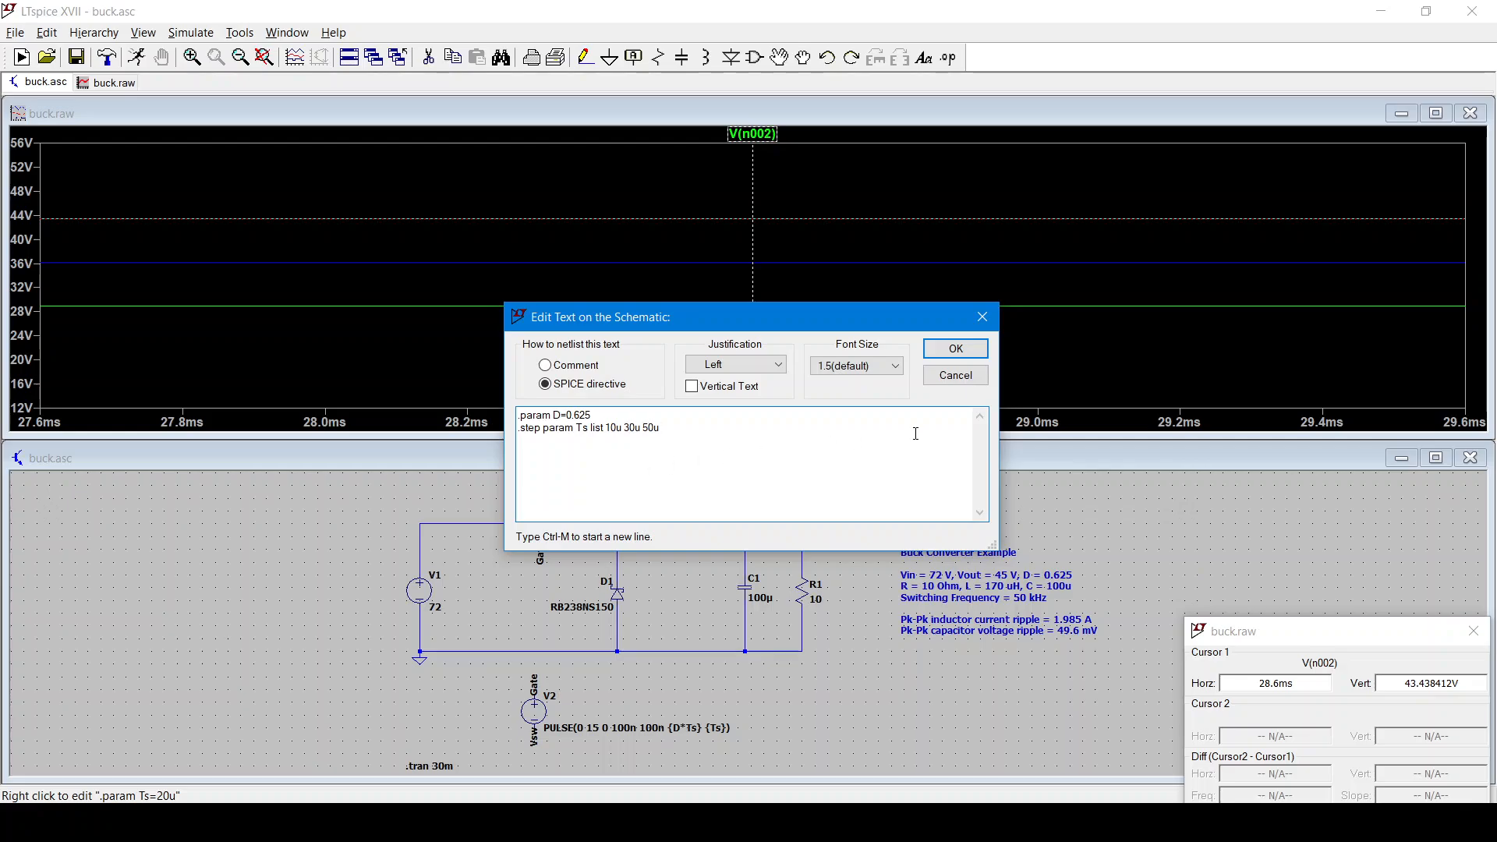
pyautogui.click(953, 349)
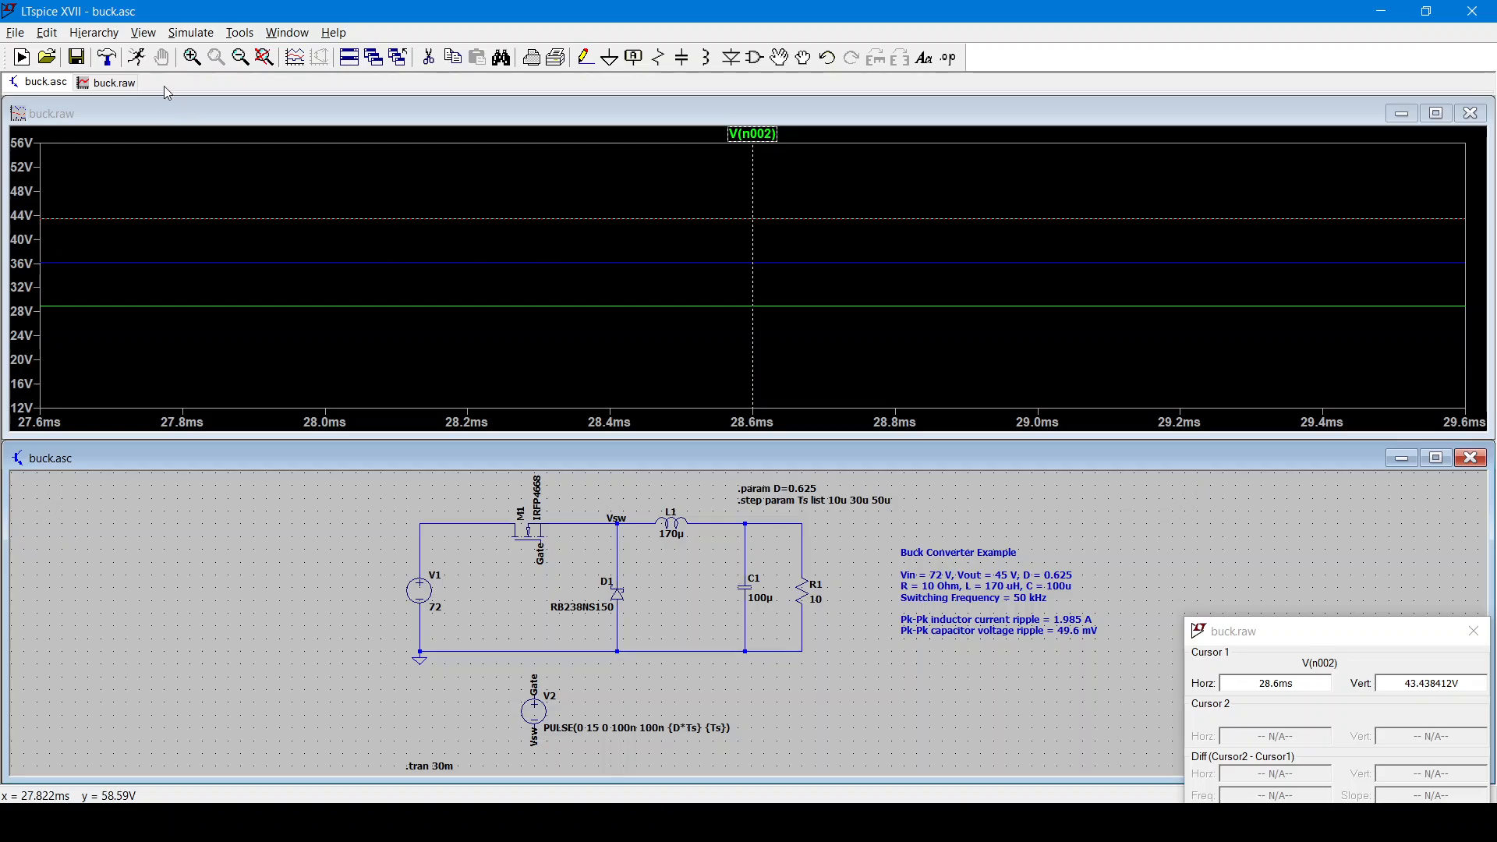
# - Run the Ts sweep and examine the autoranged output voltage ripple and the L1 current between about 27.8 and 29.8 ms
pyautogui.click(136, 57)
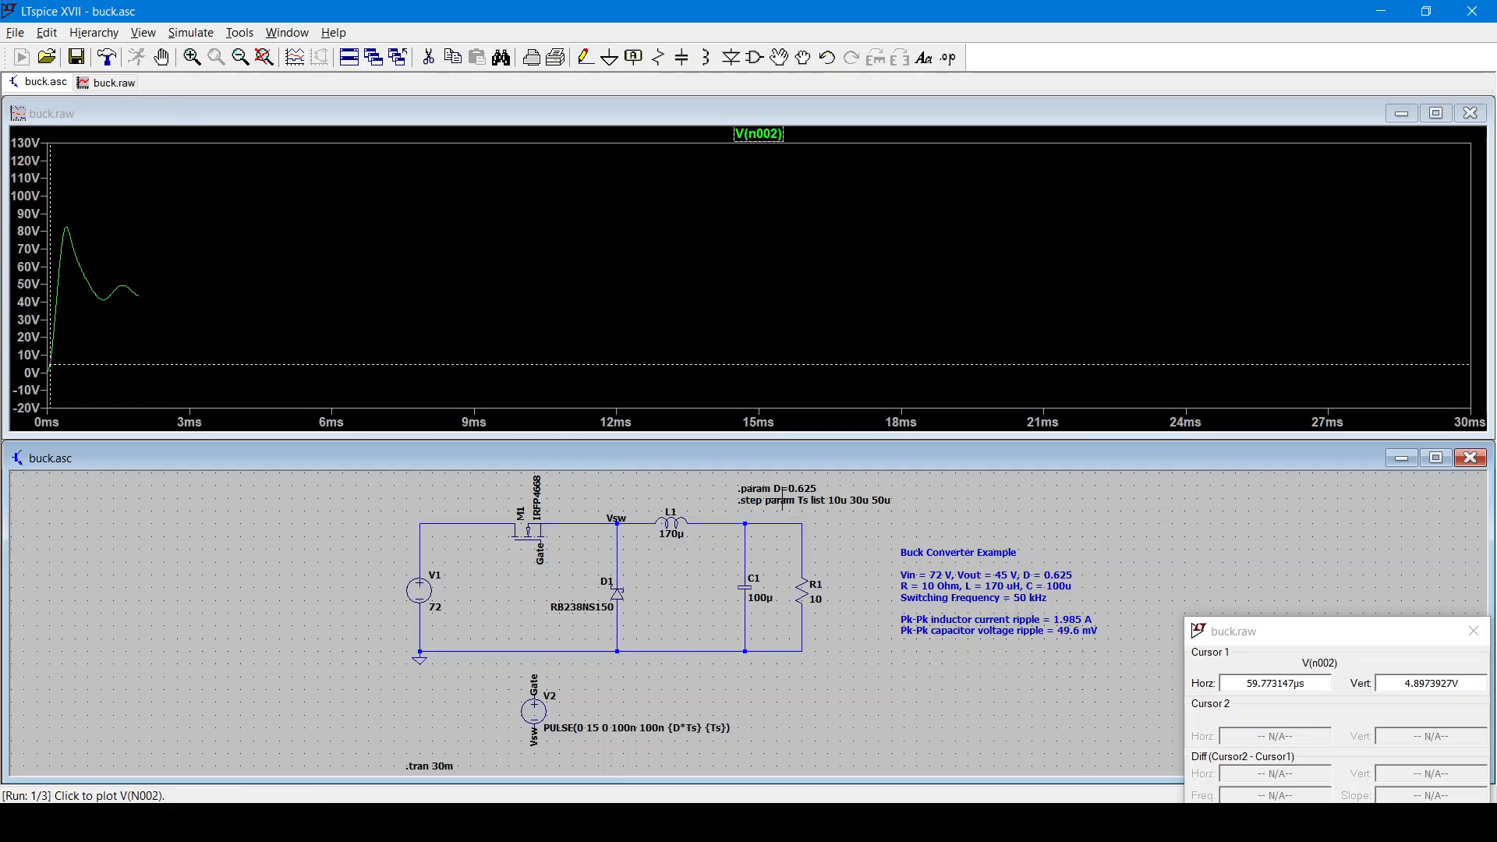
pyautogui.click(1474, 631)
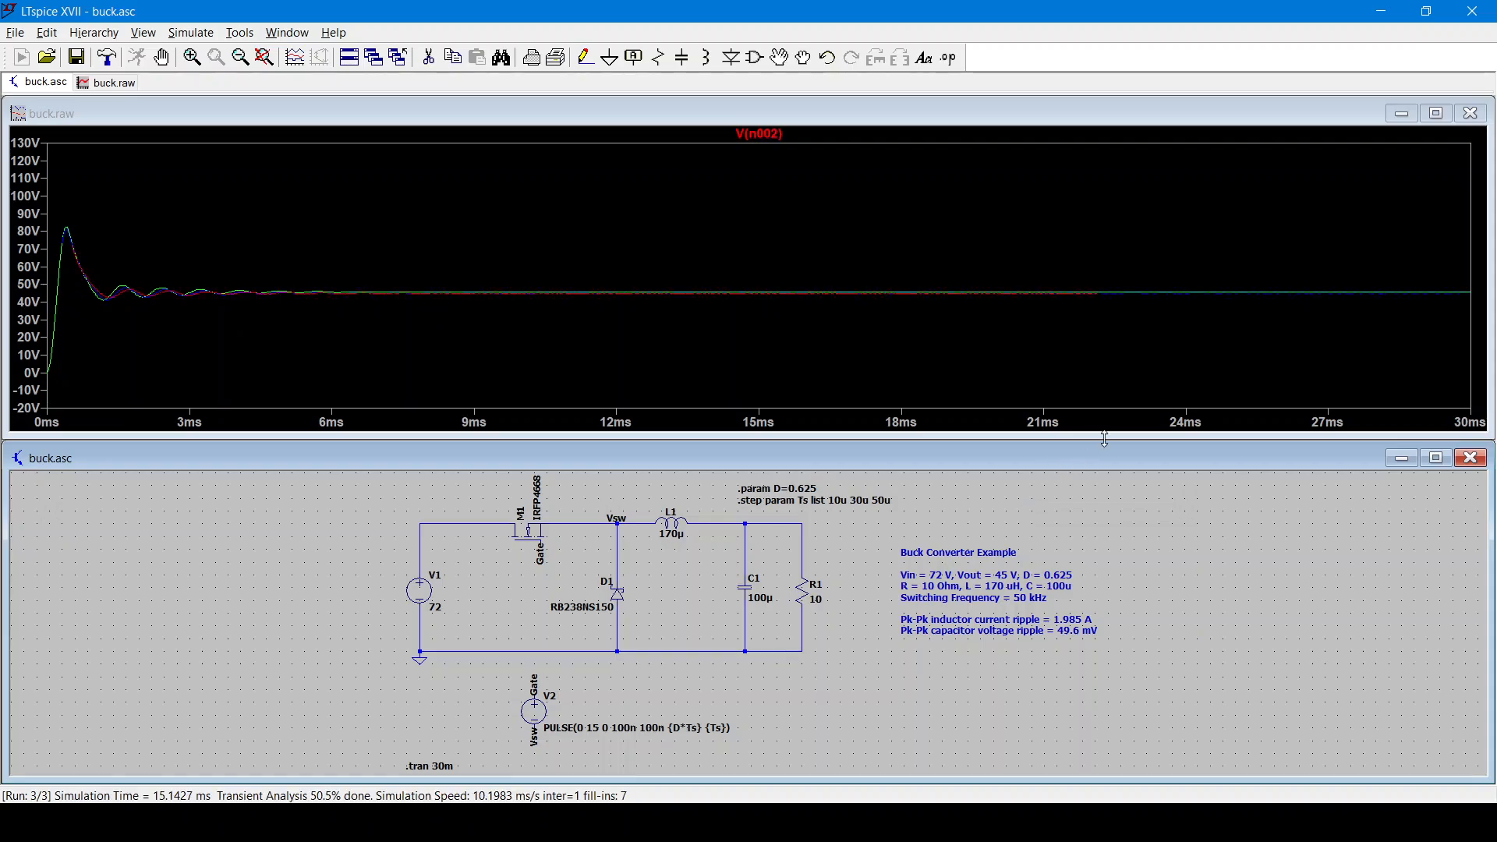
pyautogui.moveTo(1375, 271); pyautogui.dragTo(1460, 305)
pyautogui.rightClick(871, 267)
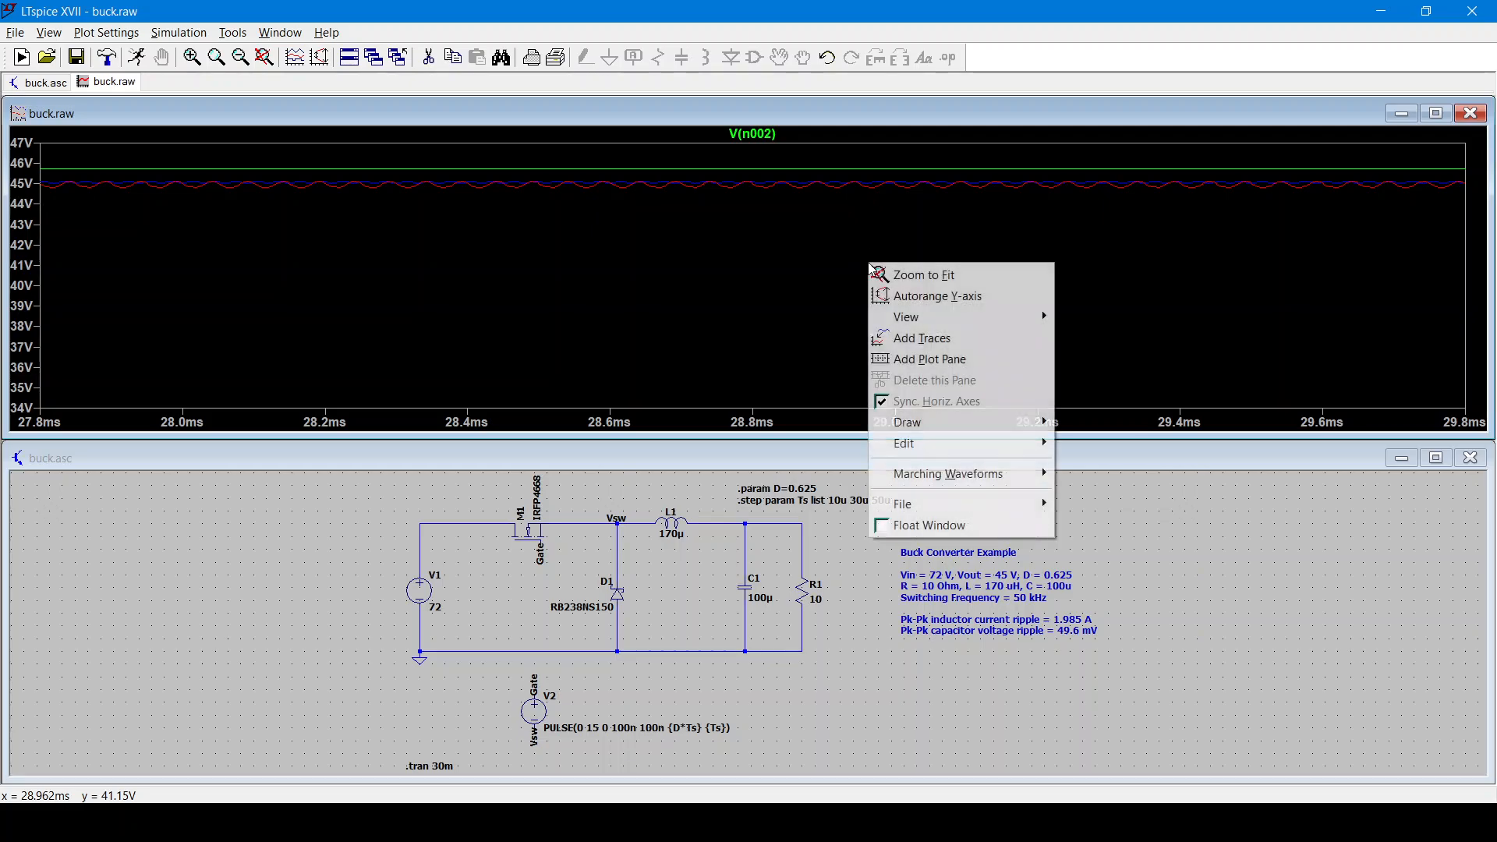
pyautogui.click(880, 295)
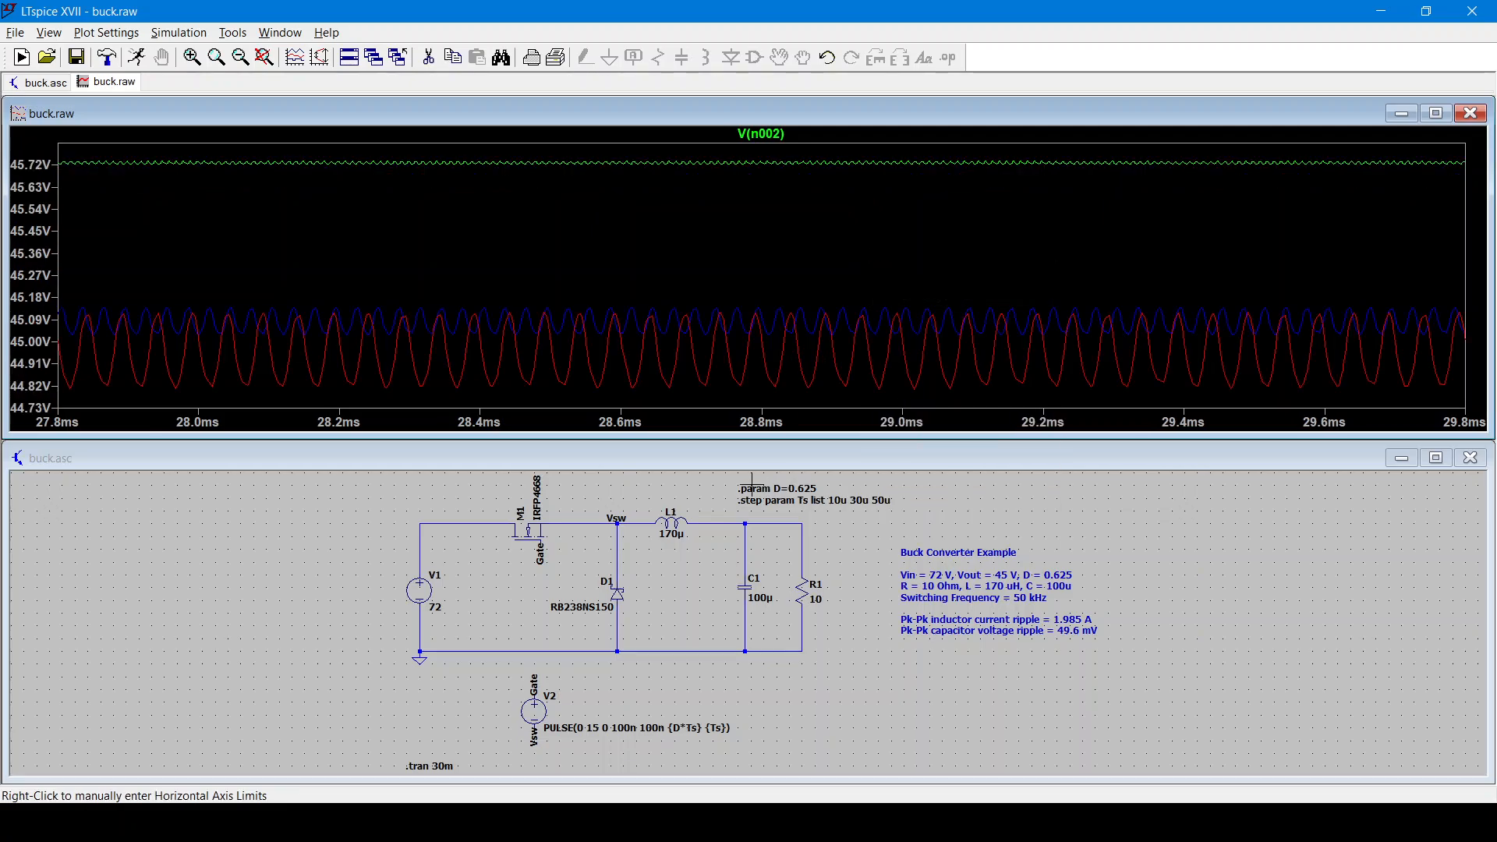
pyautogui.click(706, 506)
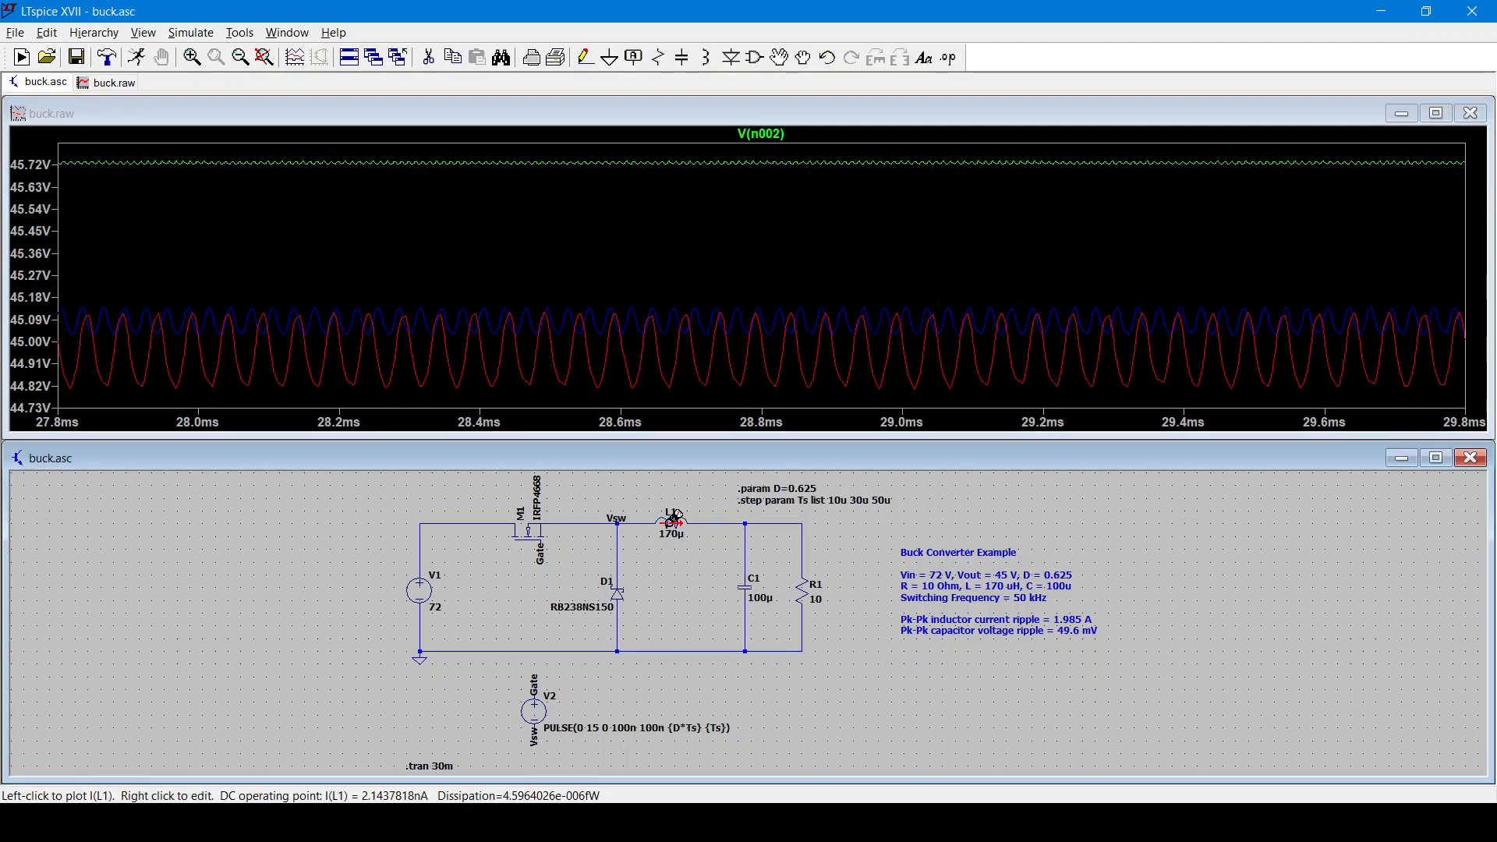
pyautogui.click(675, 517)
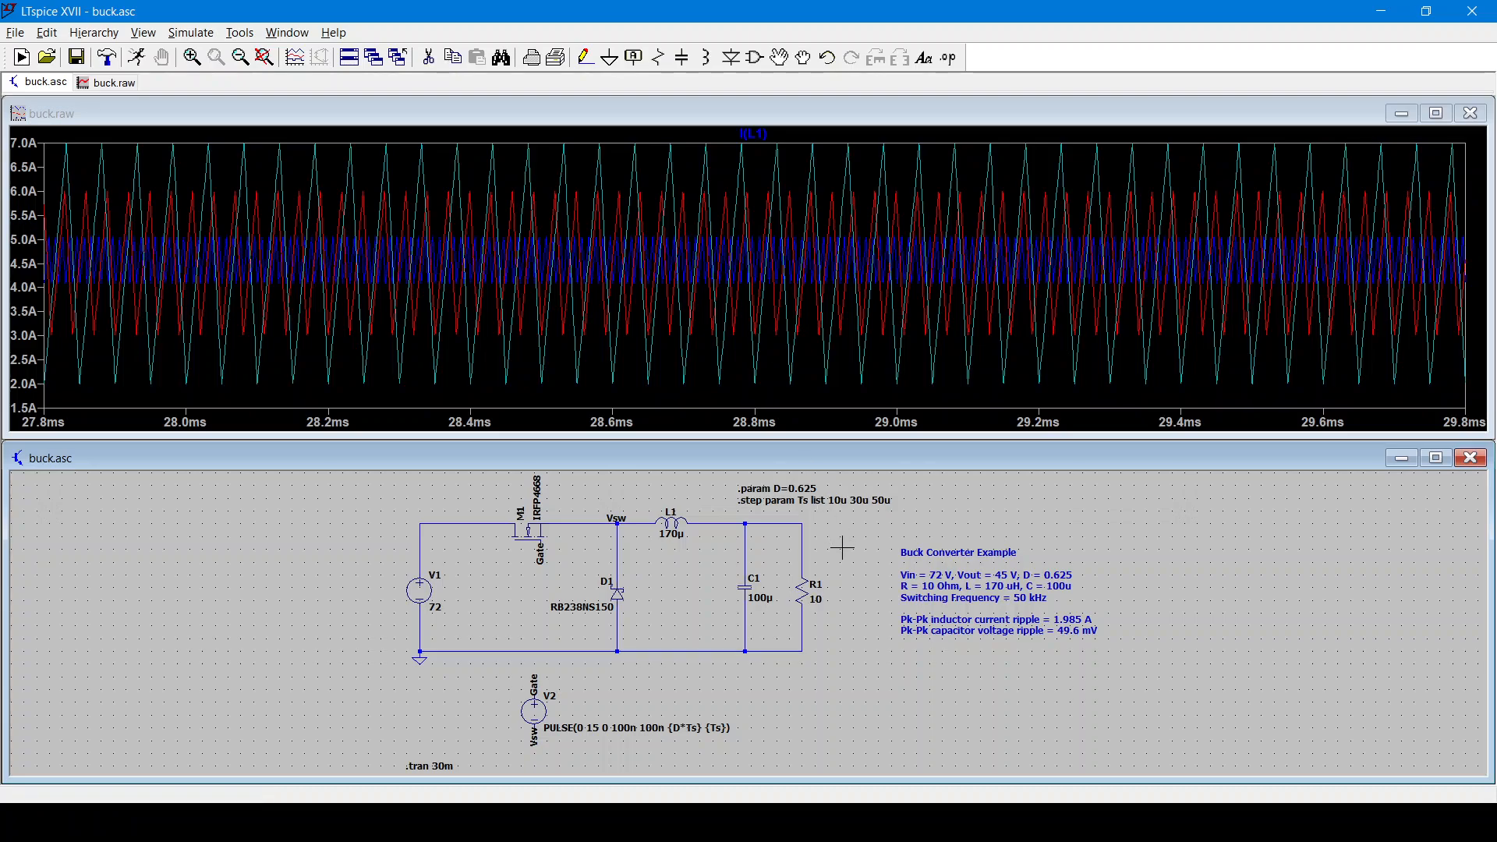
# - Undo the Ts sweep, rerun the transient simulation and plot the power dissipated in load resistor R1
pyautogui.hotkey('ctrl', 'z')
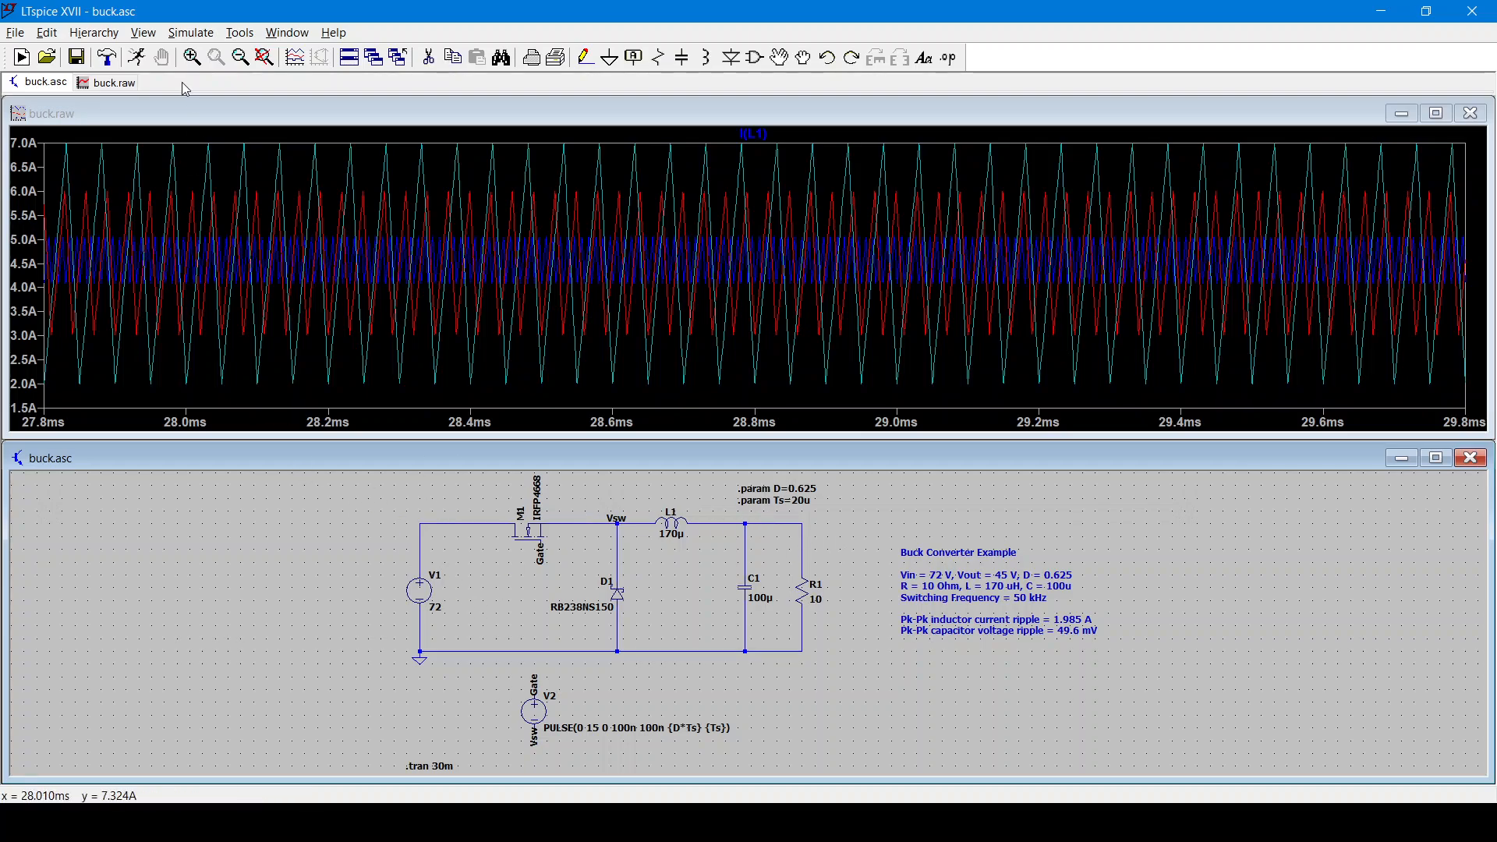
pyautogui.click(141, 65)
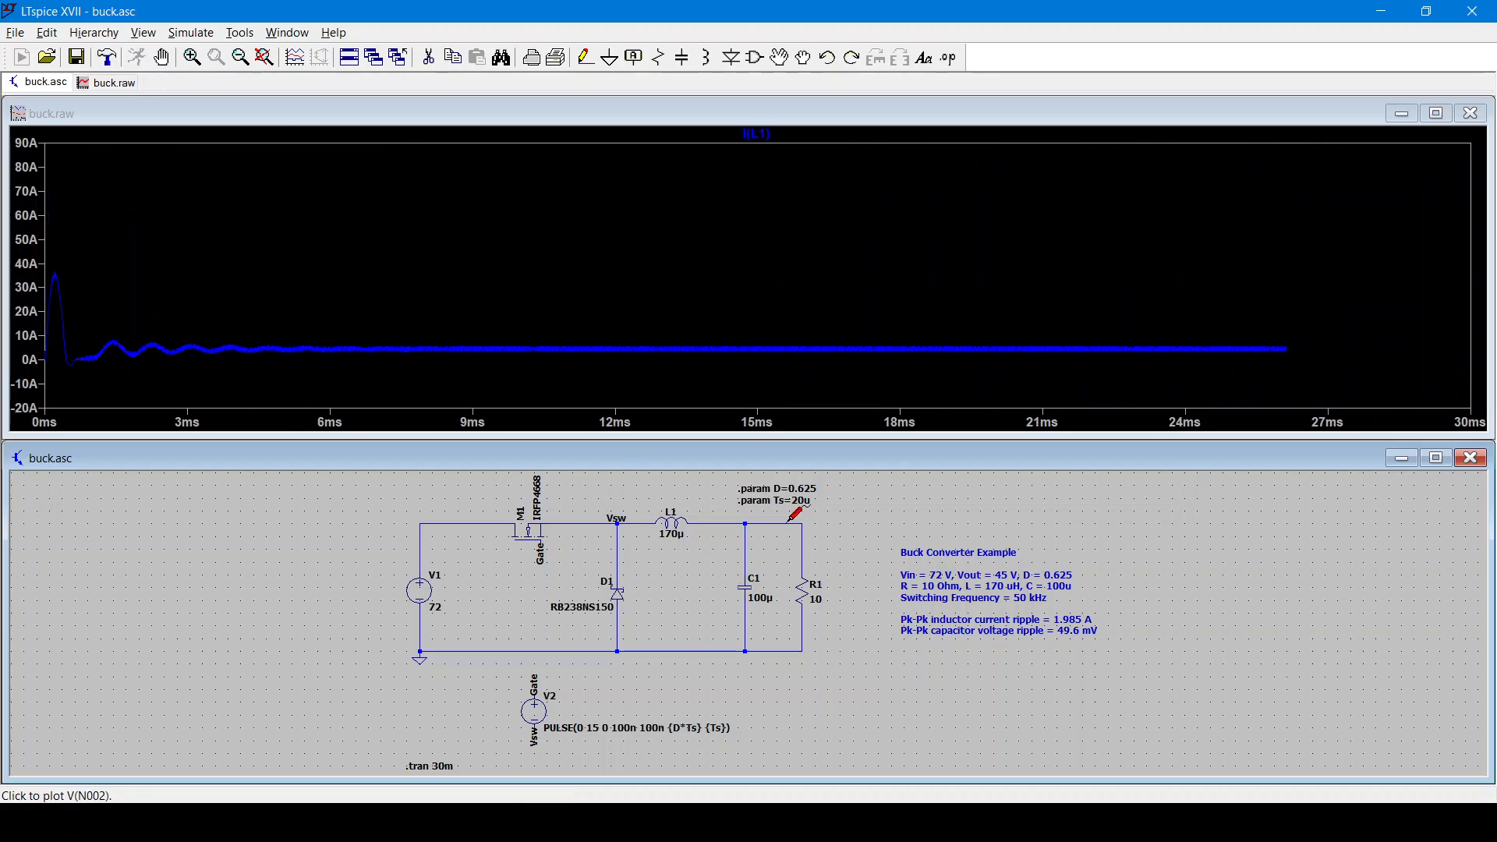
pyautogui.keyDown('alt'); pyautogui.click(804, 591); pyautogui.keyUp('alt')
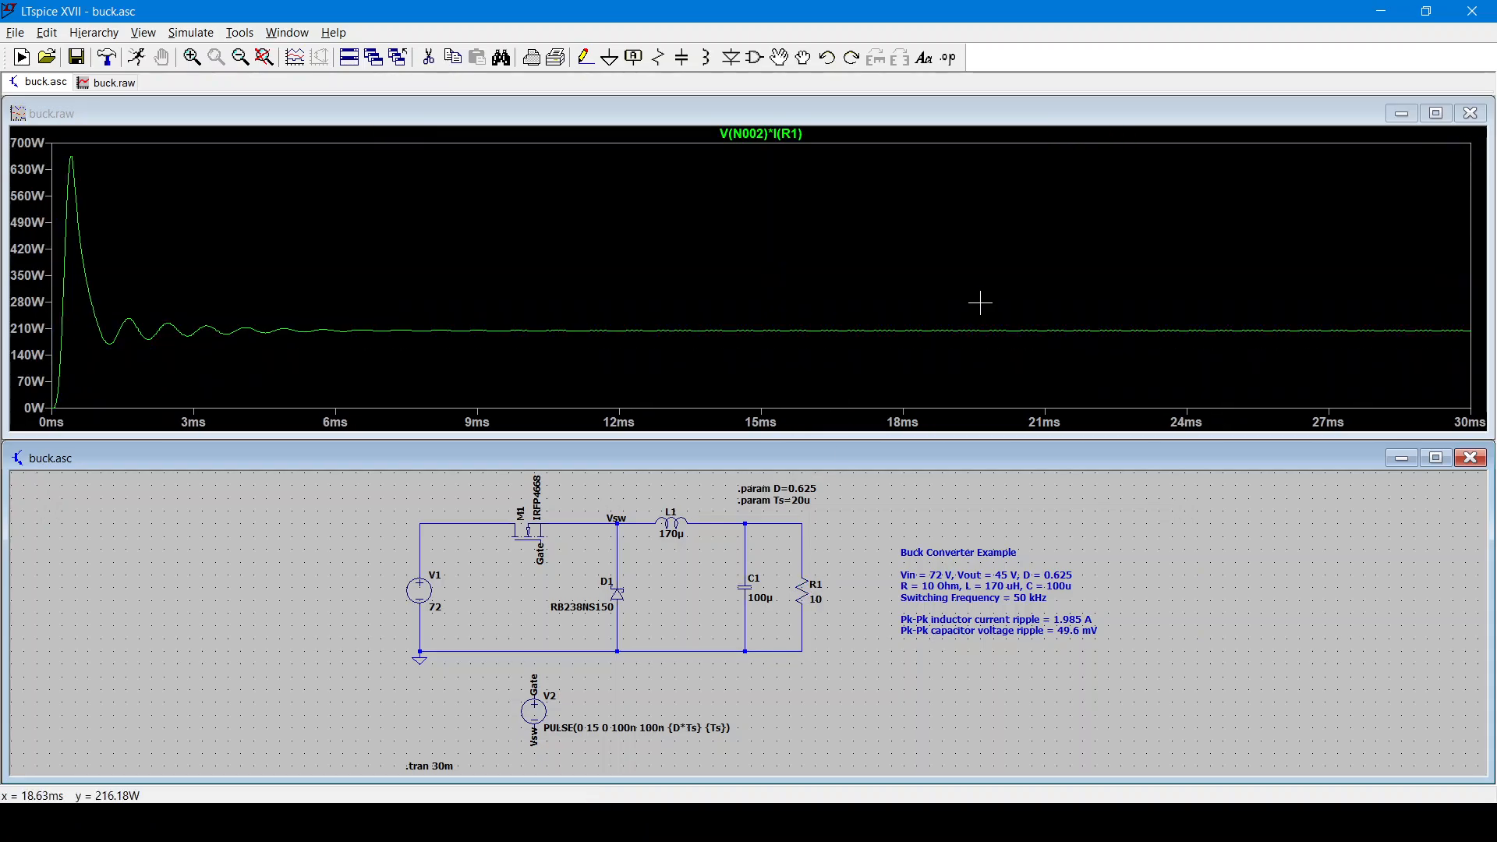
# - Enlarge the R1 power waveform between 26.4 and 30 ms with an autoranged vertical axis and calculate its average
pyautogui.moveTo(1312, 294); pyautogui.dragTo(1438, 375)
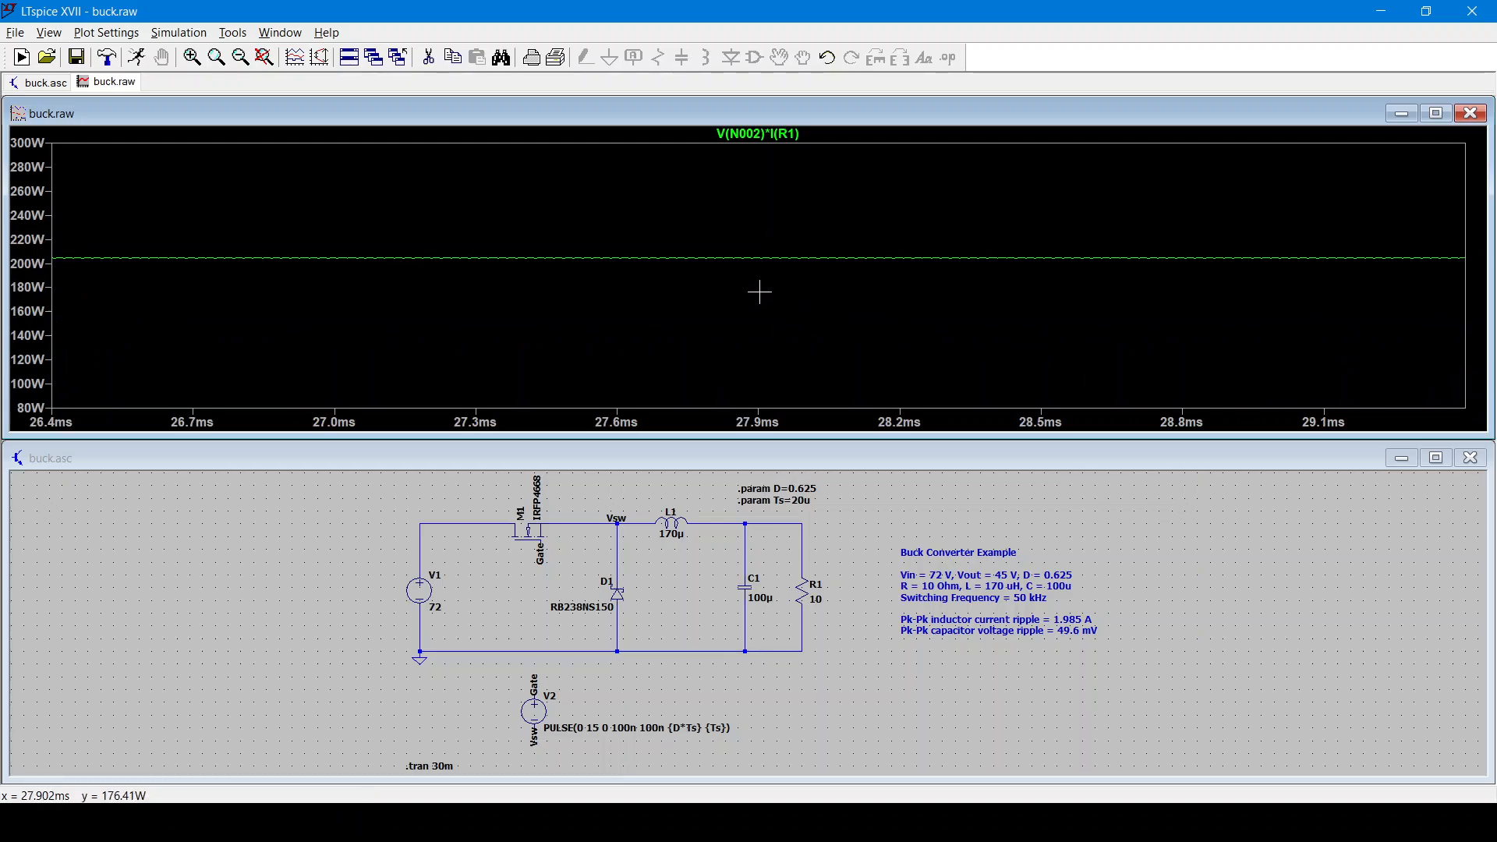
pyautogui.rightClick(737, 226)
pyautogui.click(780, 265)
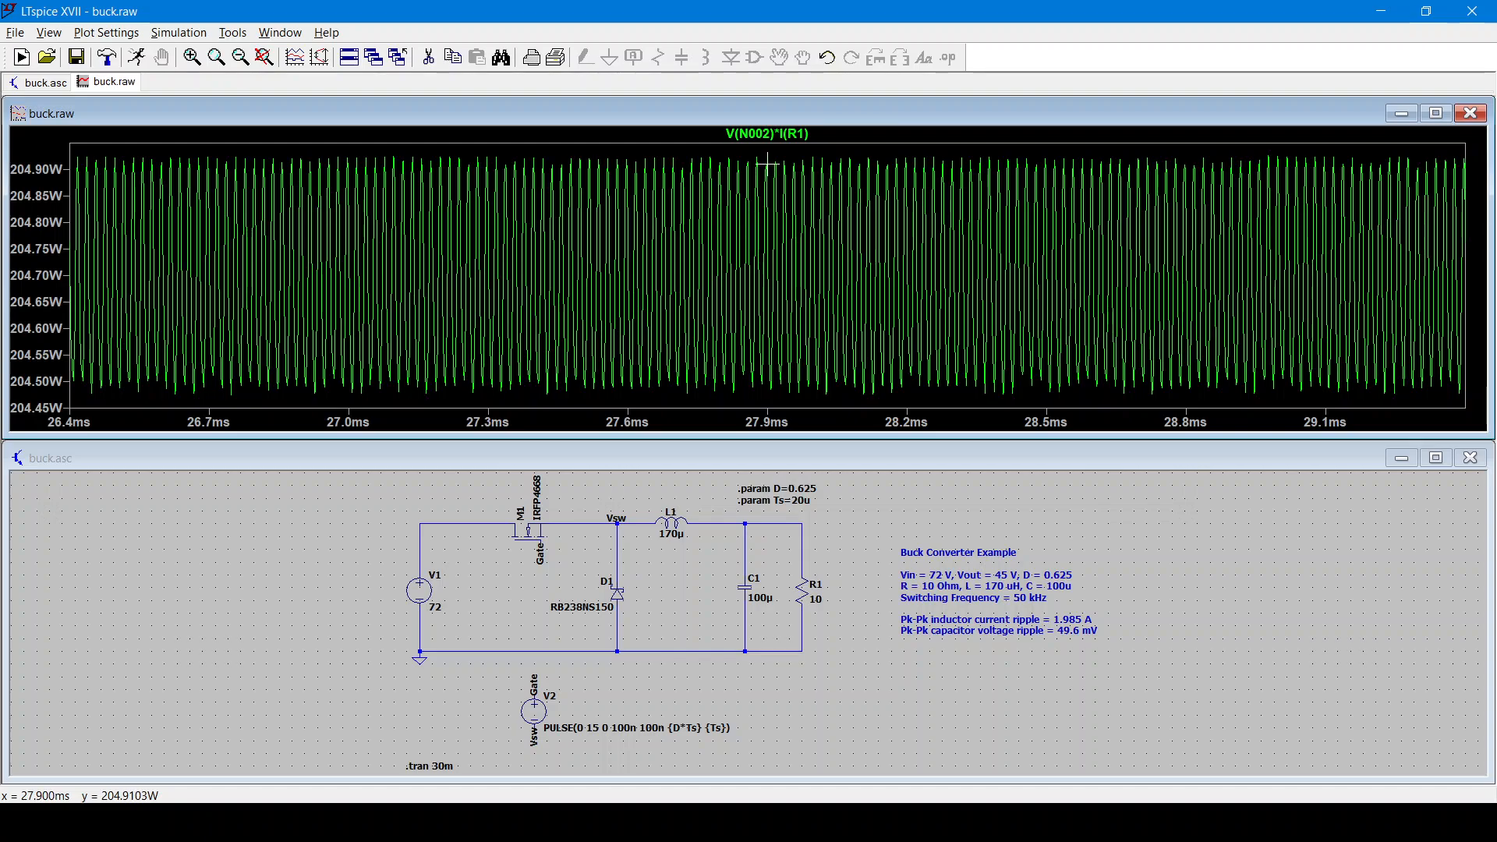
pyautogui.scroll(-2, 768, 162)
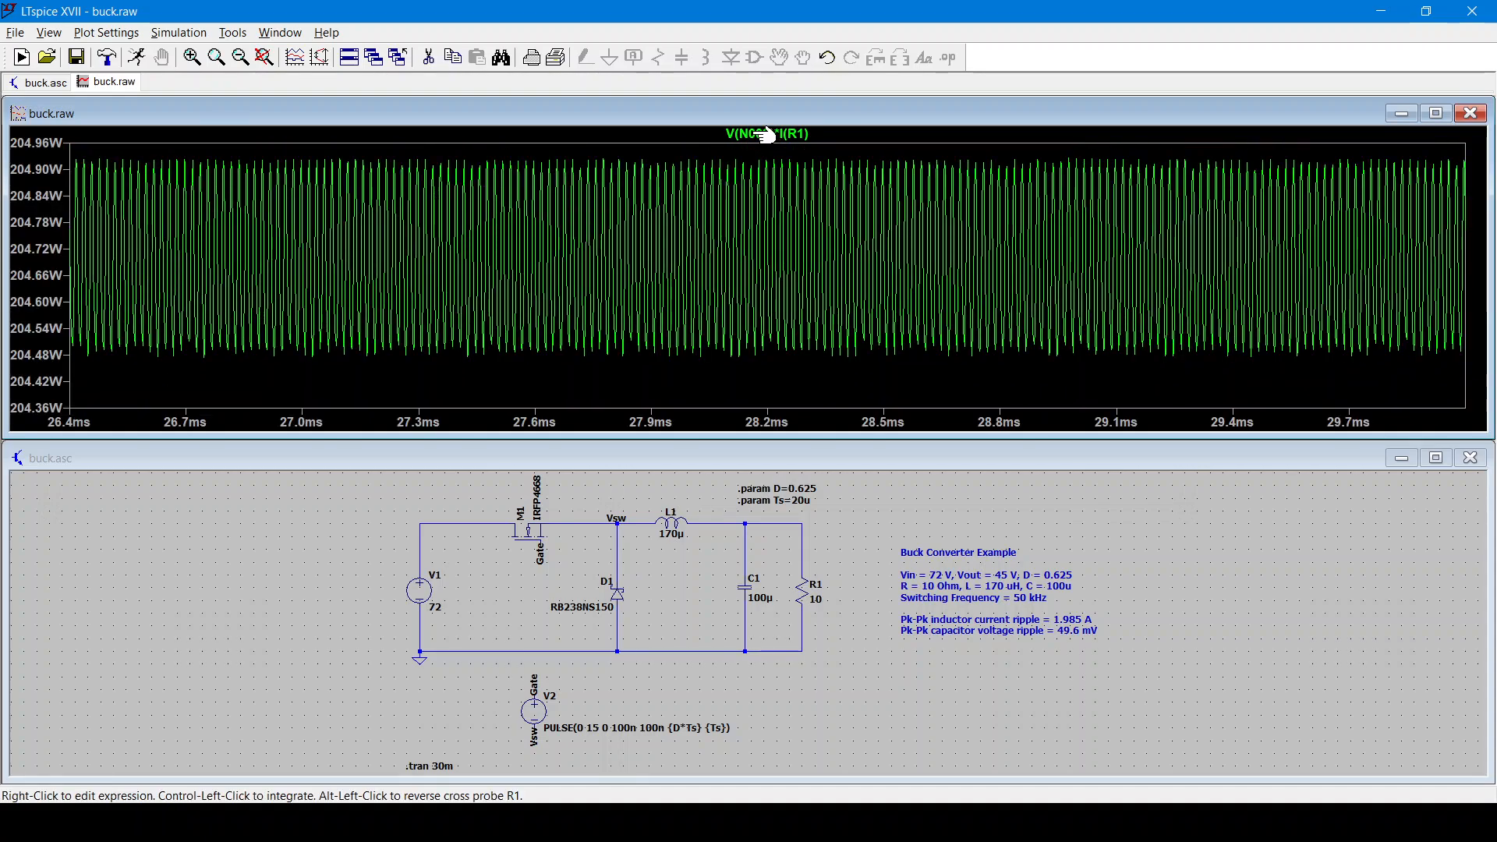
pyautogui.keyDown('ctrl'); pyautogui.click(766, 135); pyautogui.keyUp('ctrl')
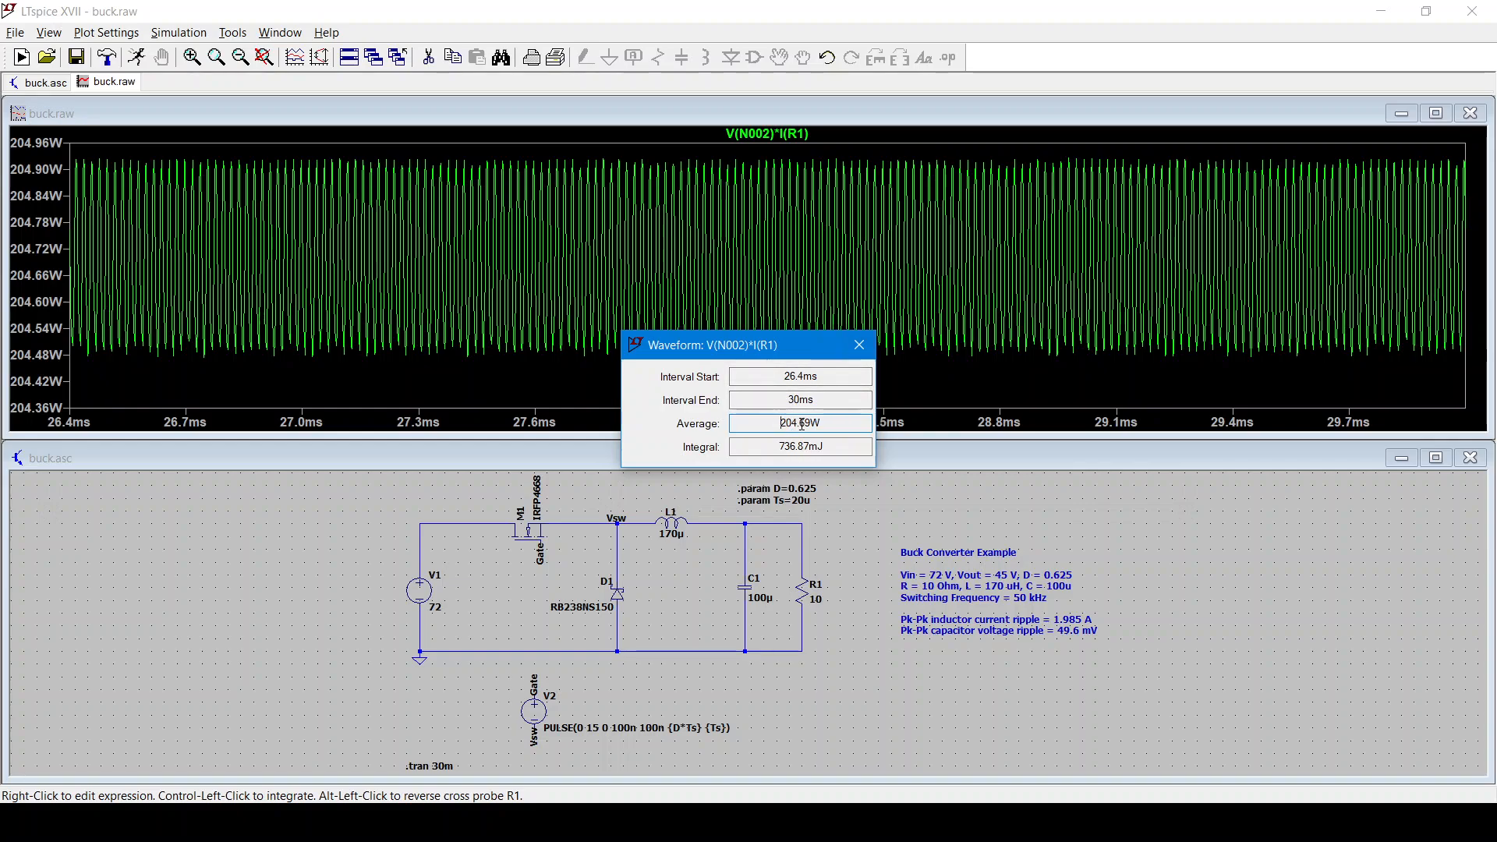
pyautogui.click(858, 345)
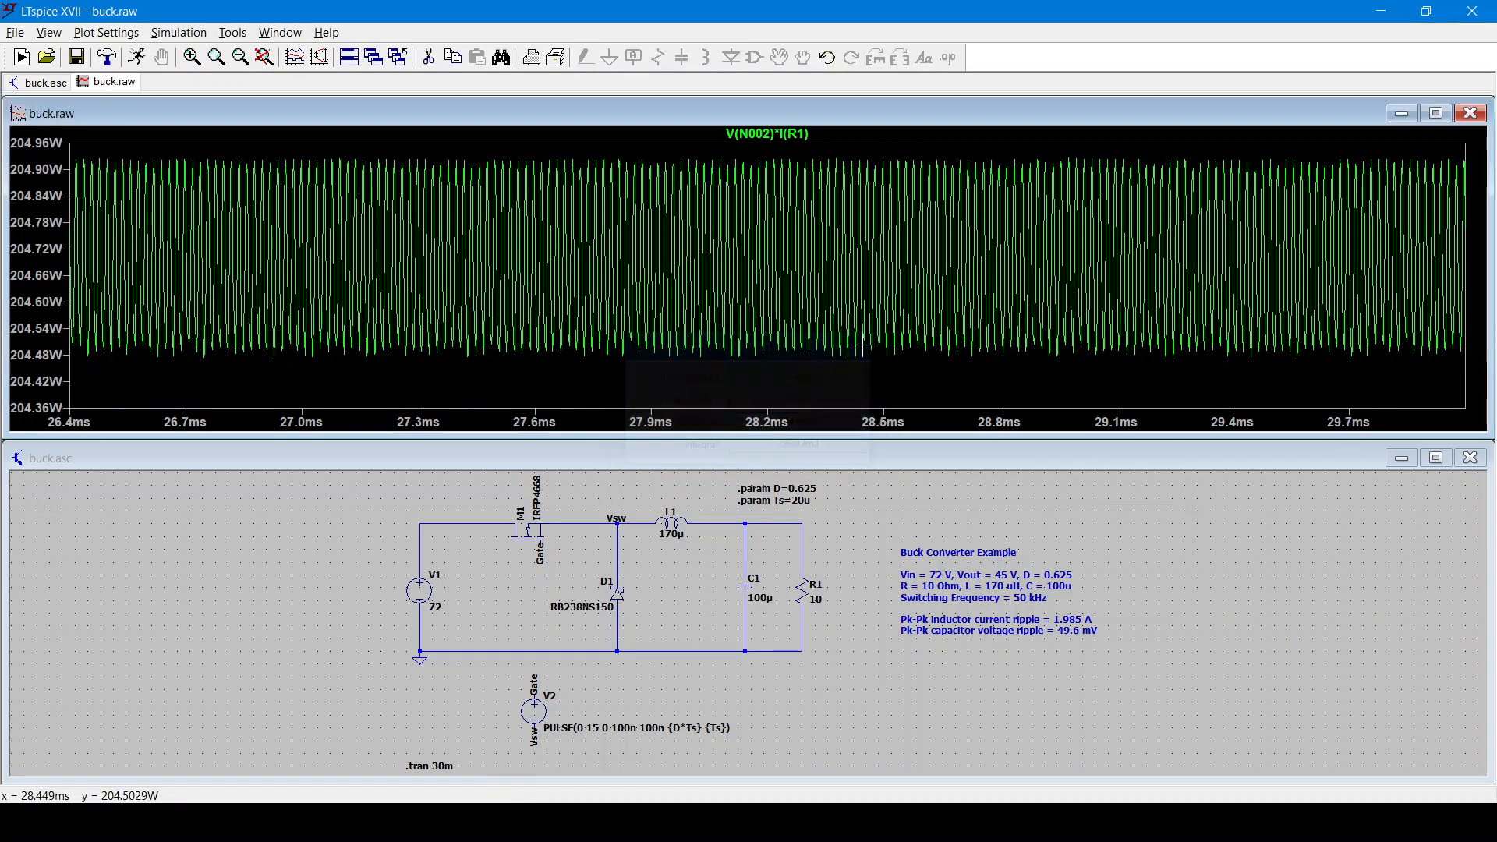
# - Plot only the power of source V1 and calculate its average between 26.4 and 30 ms
pyautogui.click(458, 591)
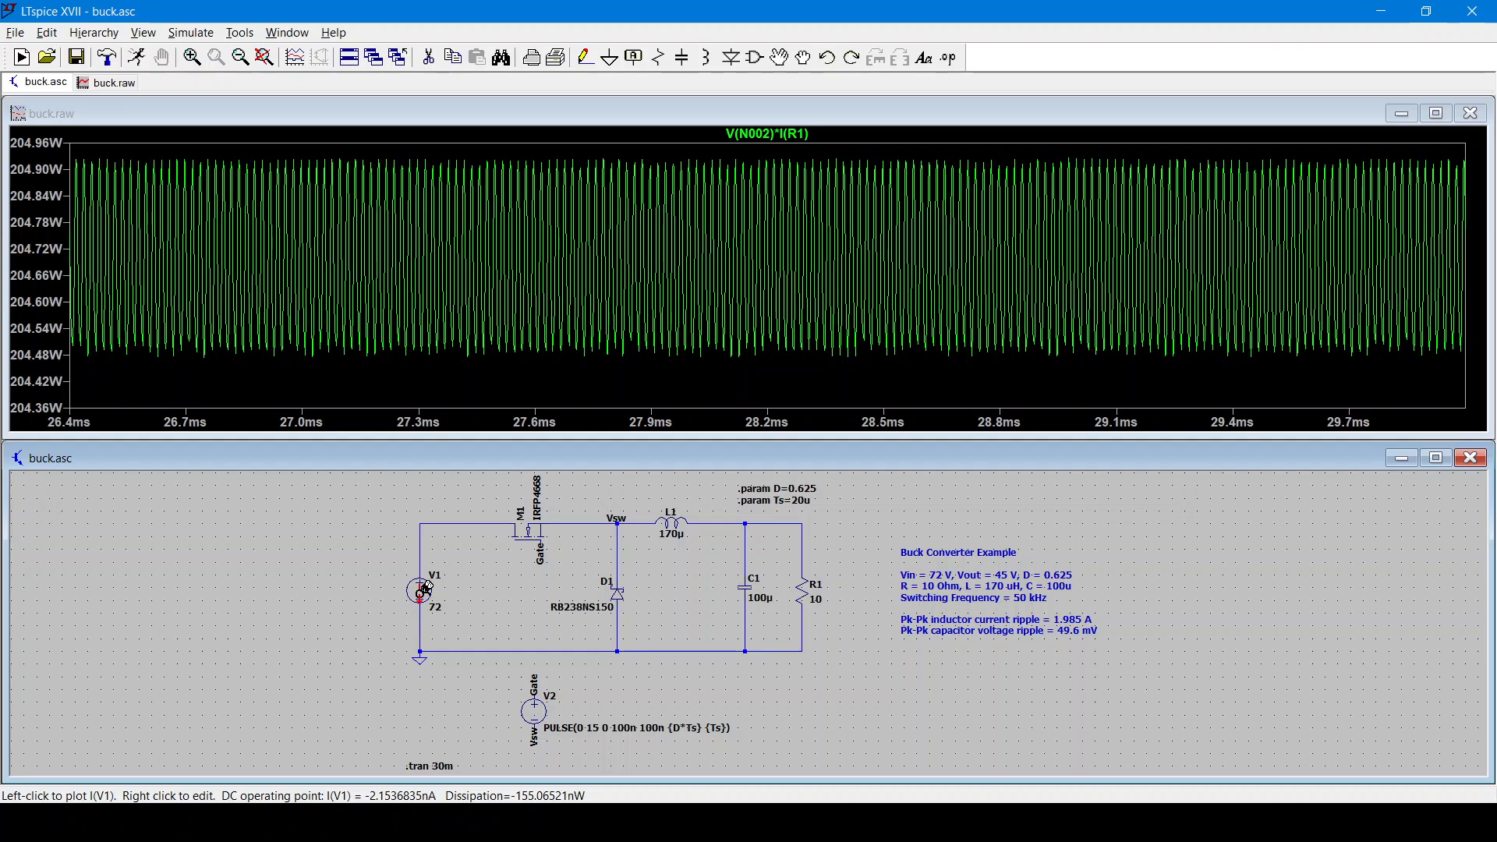
pyautogui.keyDown('alt'); pyautogui.click(419, 592); pyautogui.keyUp('alt')
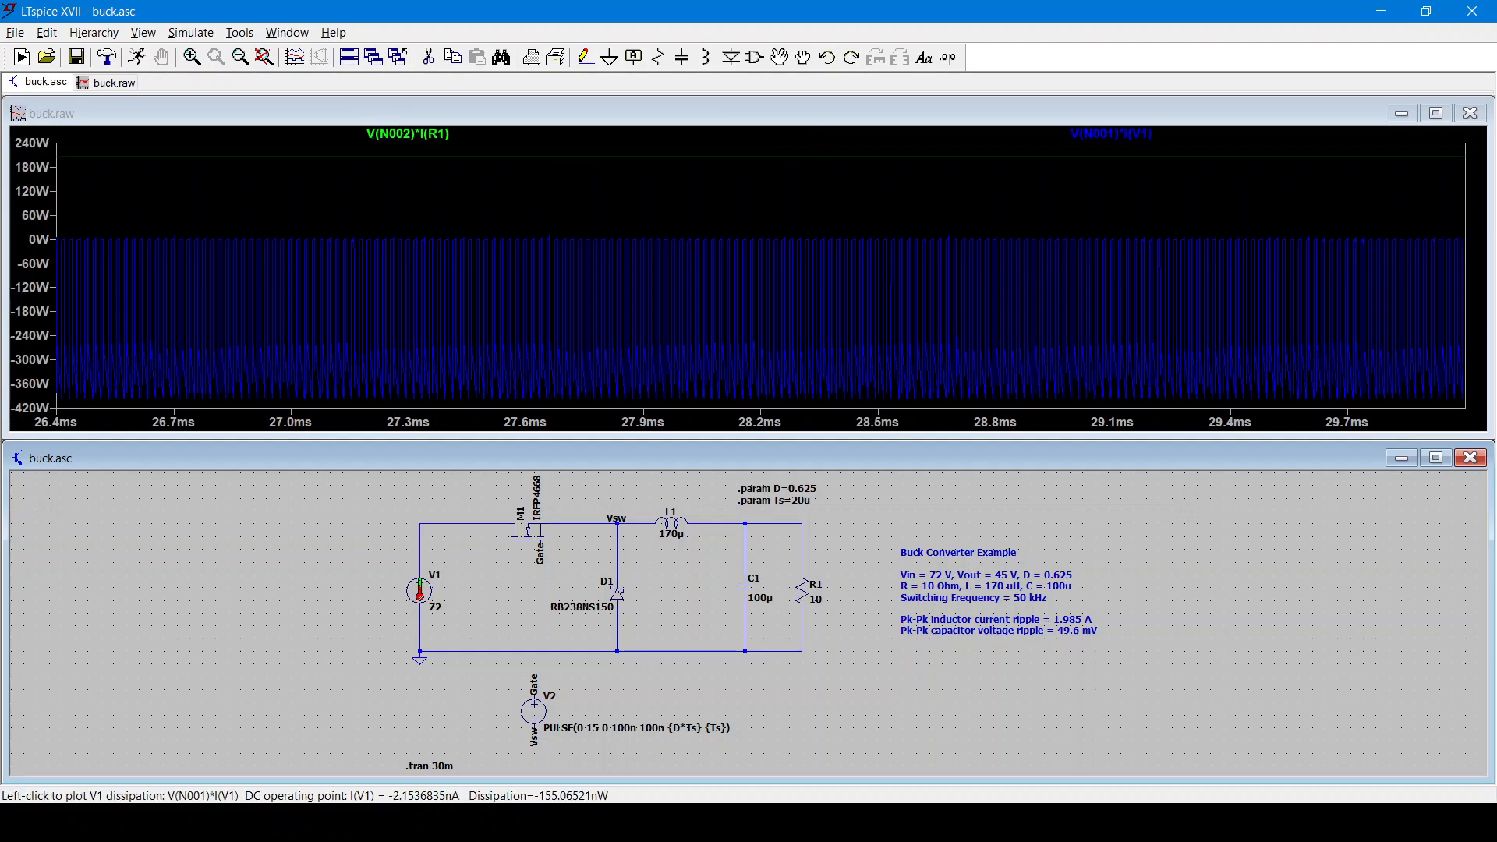
pyautogui.keyDown('alt'); pyautogui.click(419, 591); pyautogui.keyUp('alt')
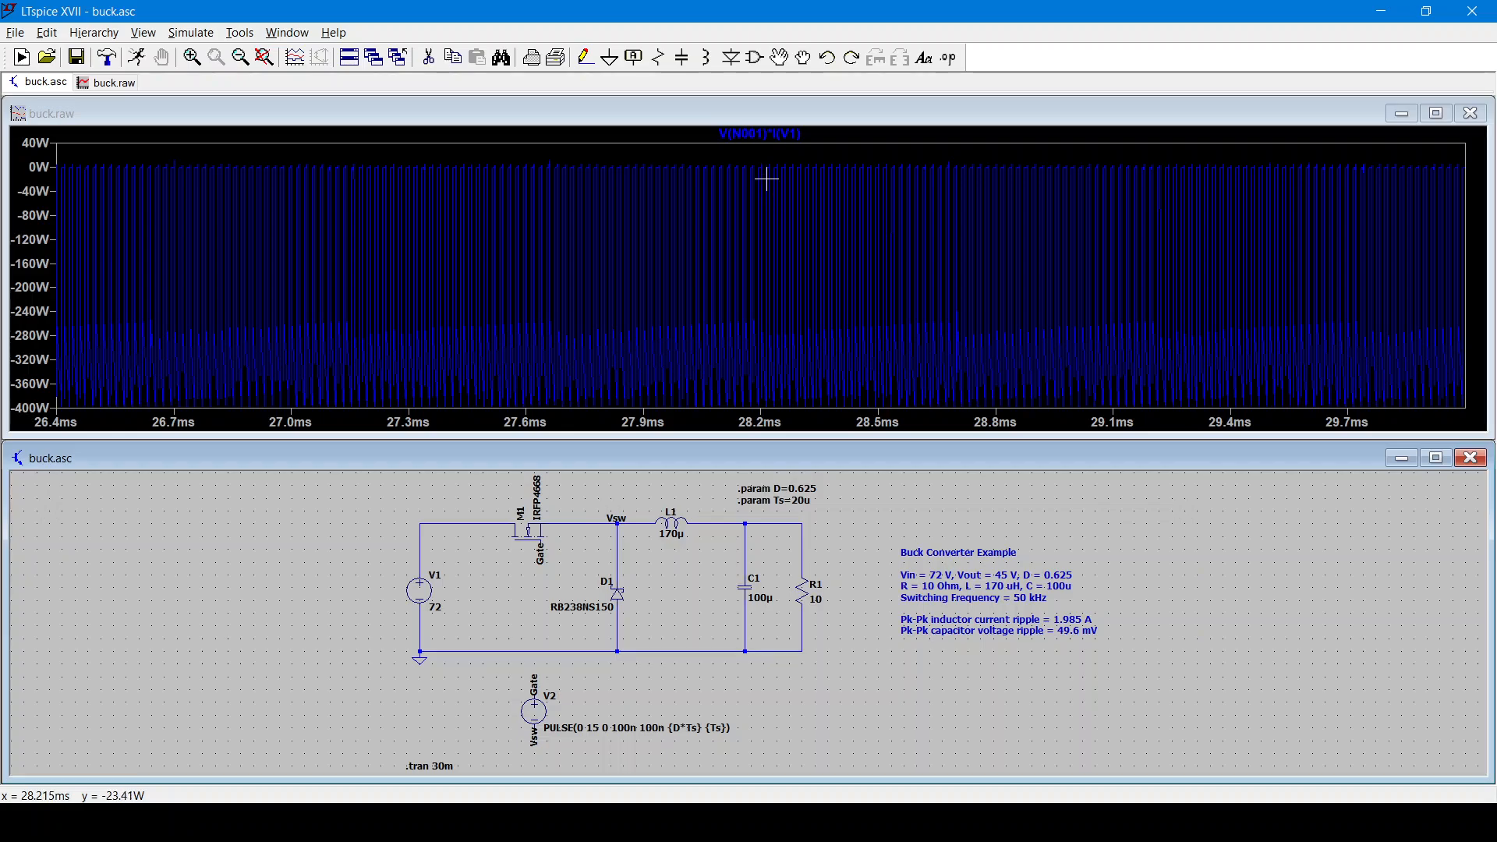
pyautogui.keyDown('ctrl'); pyautogui.click(768, 138); pyautogui.keyUp('ctrl')
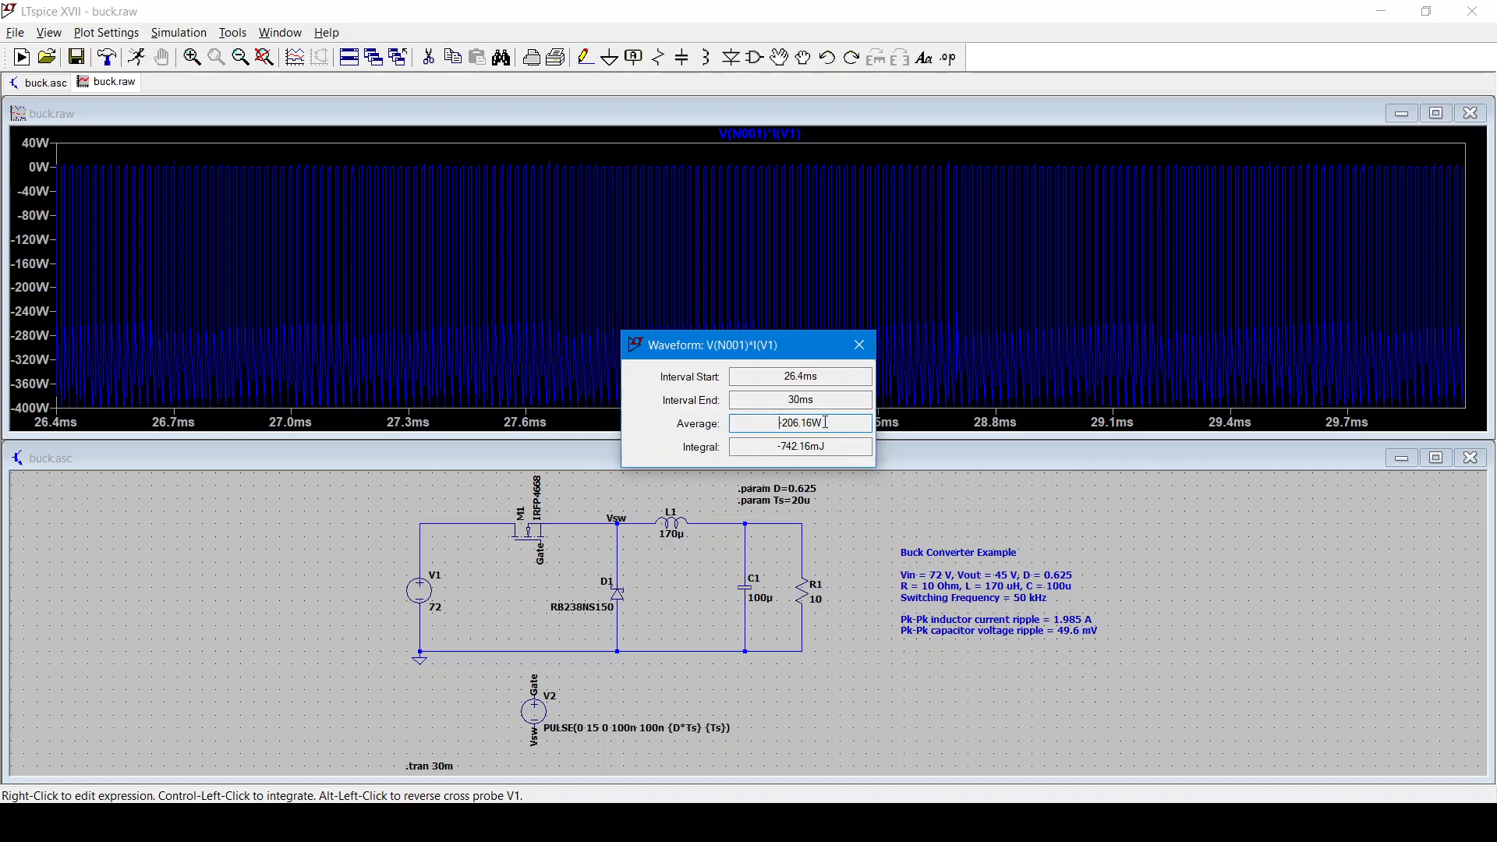
pyautogui.click(859, 345)
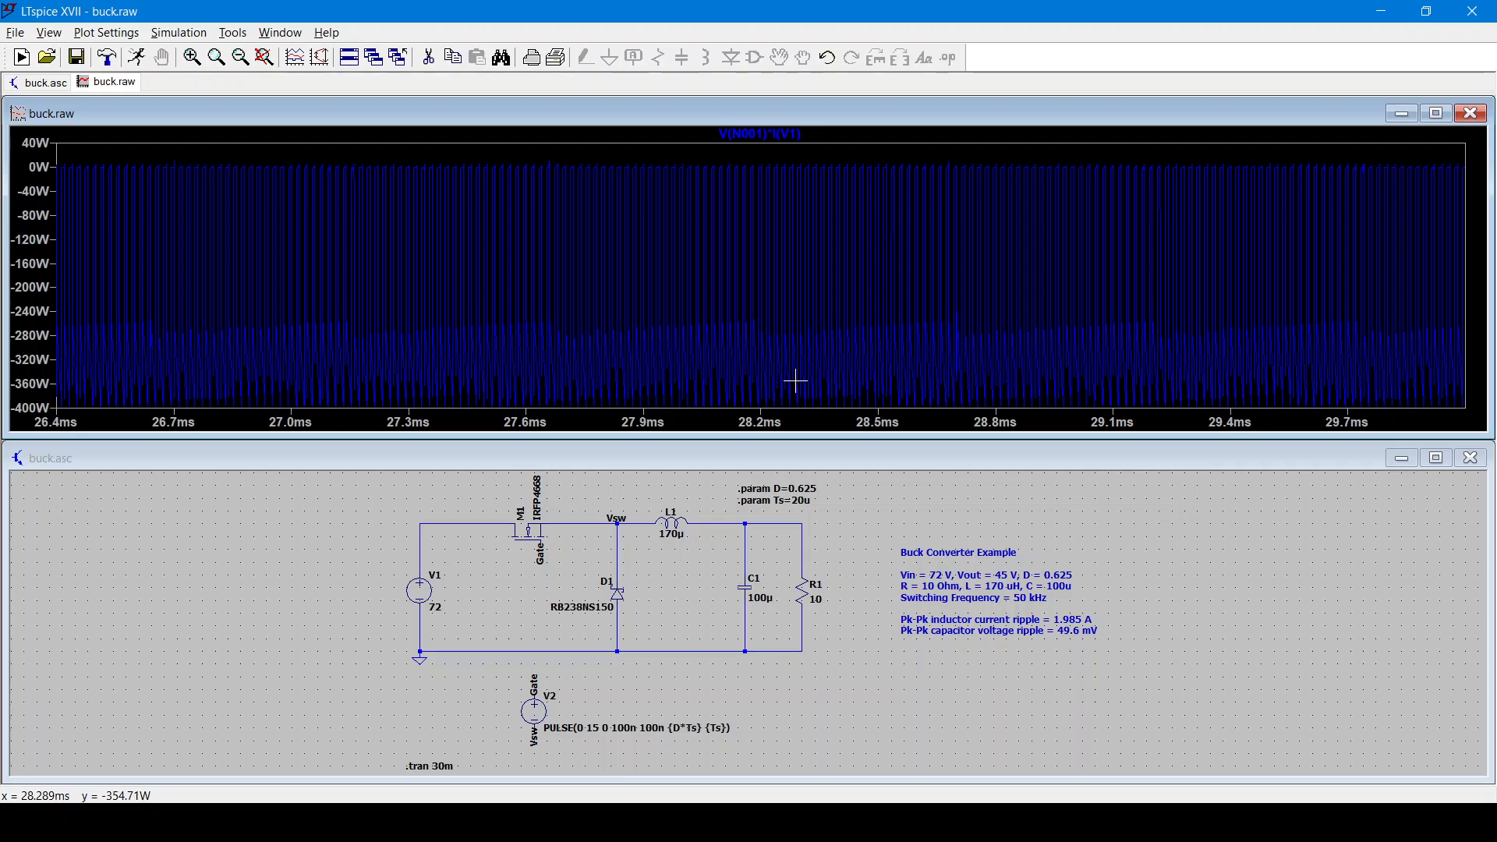